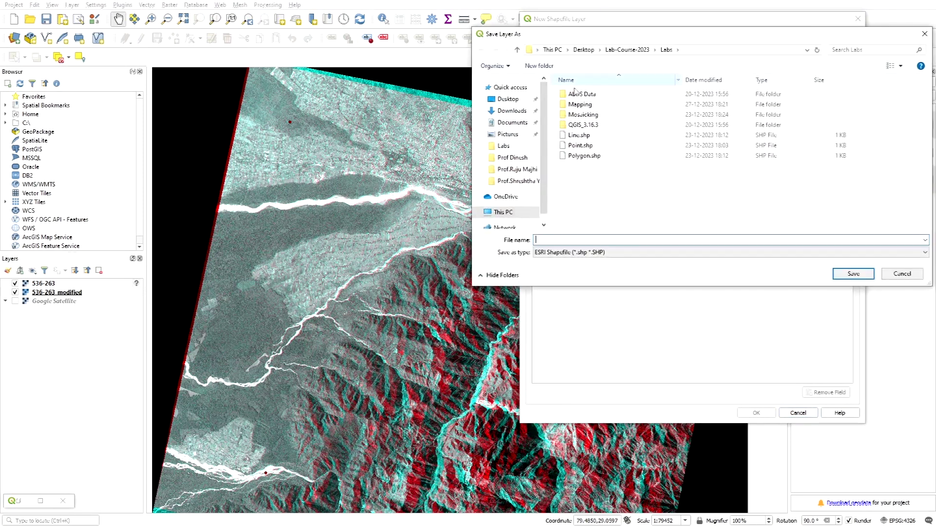
Create a folder named Lab inside Labs and save the new shapefile there under the name River
right_click(605, 176)
mouse_move(639, 278)
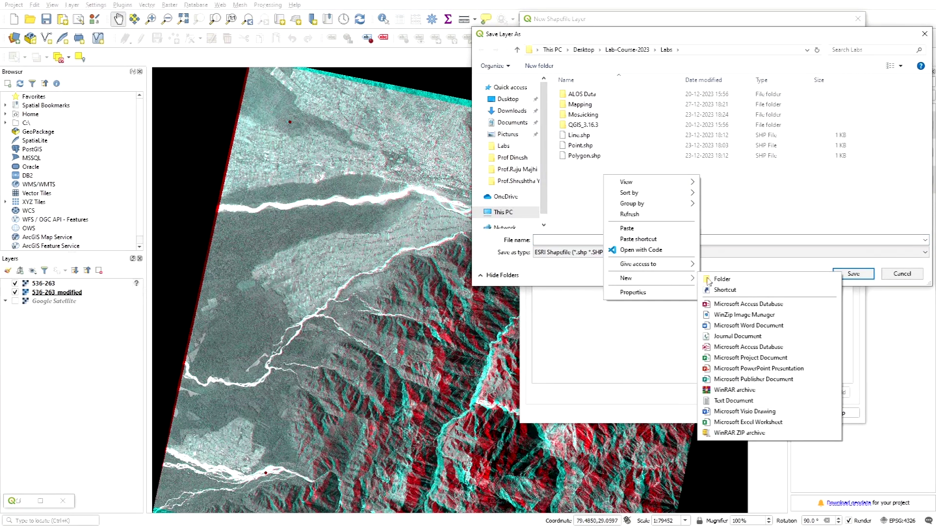
left_click(717, 280)
type("Lab")
key("Return")
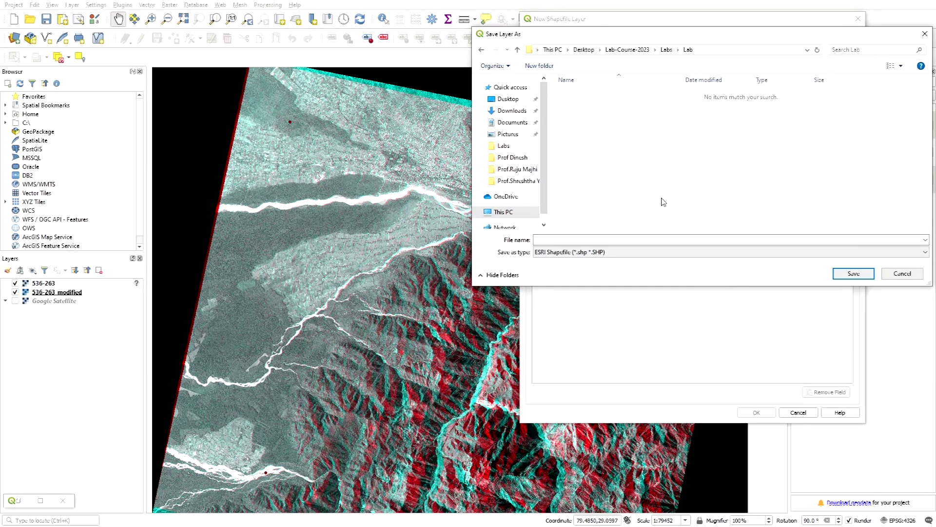
left_click(644, 239)
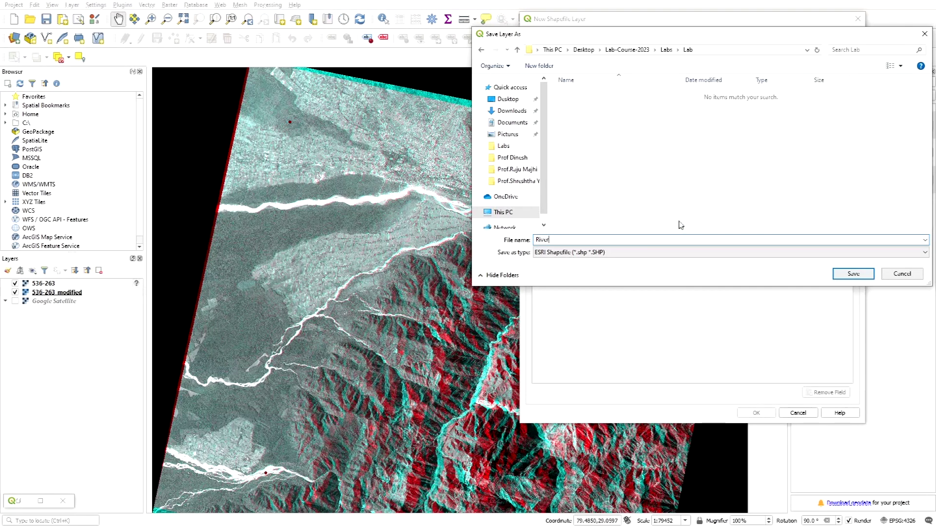
left_click(853, 273)
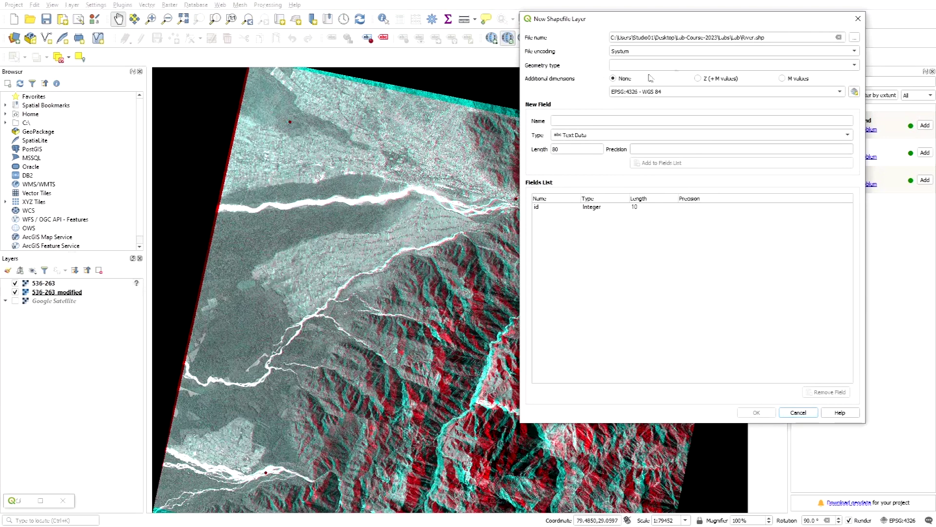
Set the new shapefile's geometry type to Polygon and create the layer
left_click(637, 66)
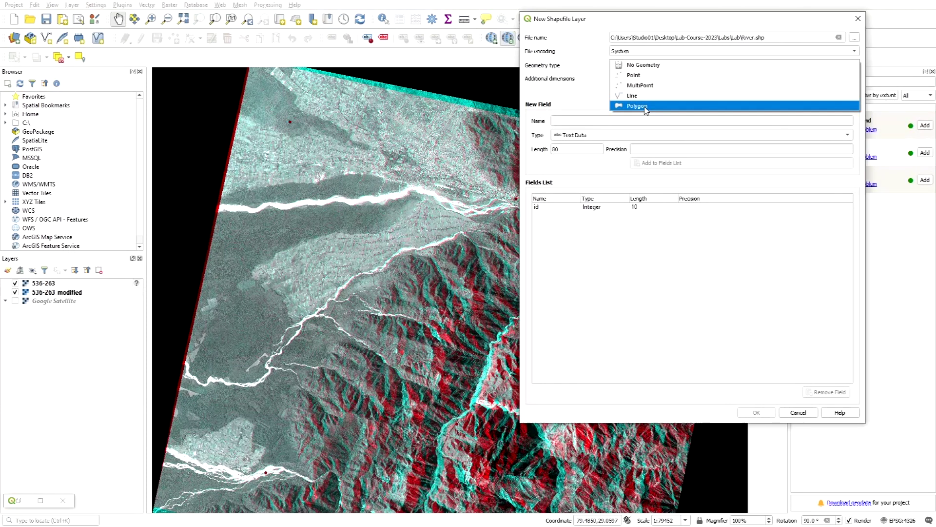
left_click(646, 106)
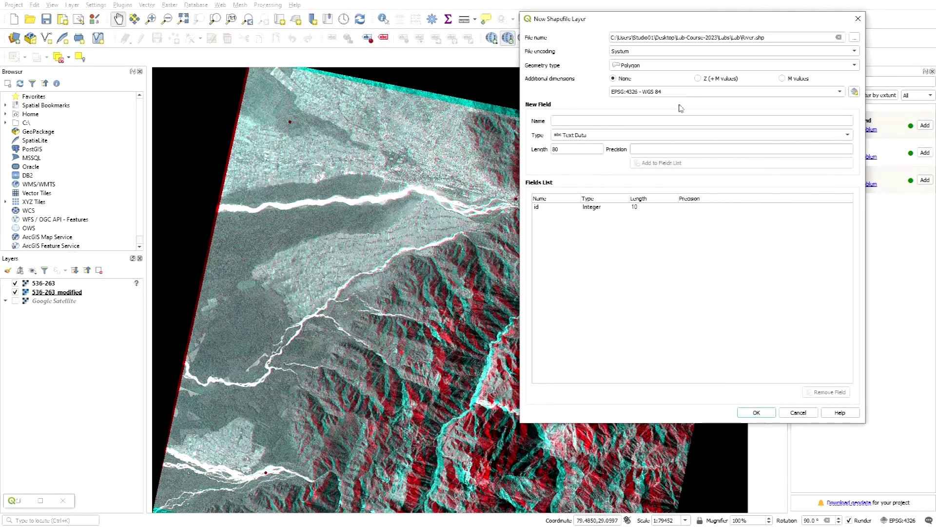
left_click(763, 413)
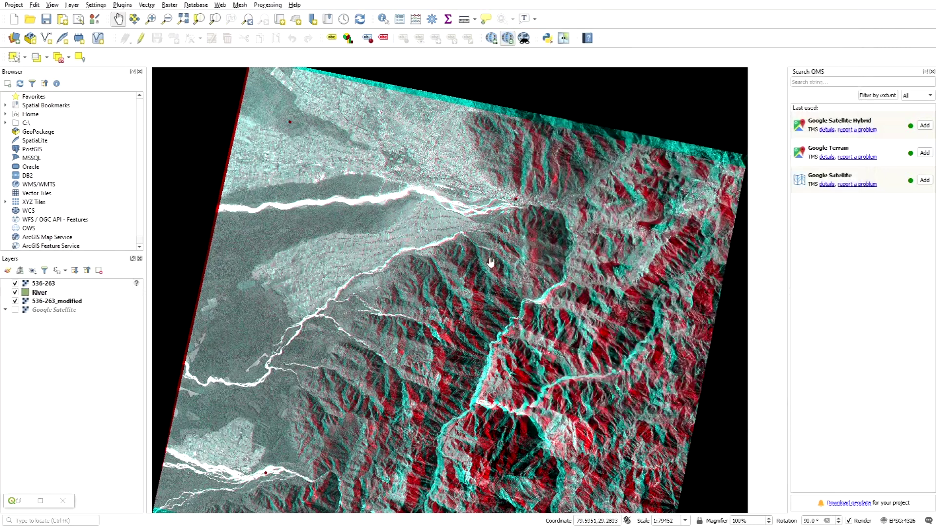
Style the River layer with the simple blue fill symbol
right_click(33, 292)
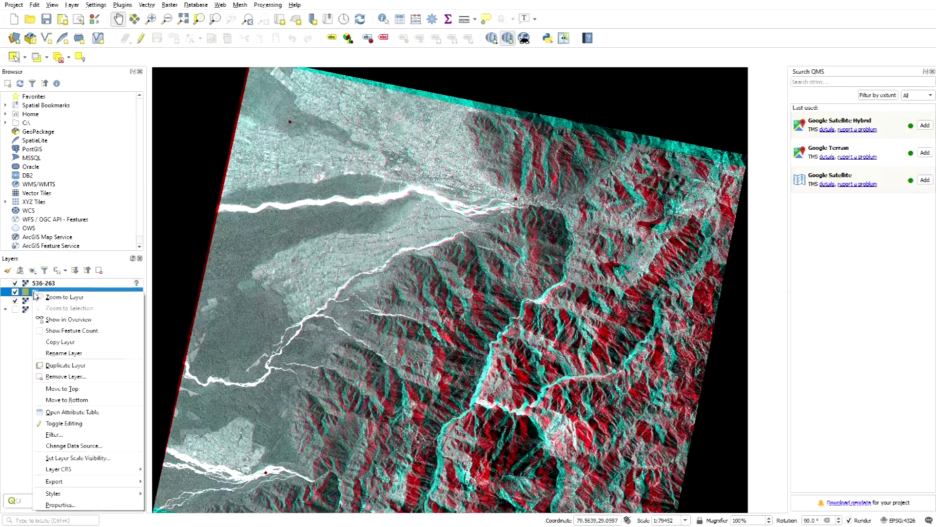
key("Escape")
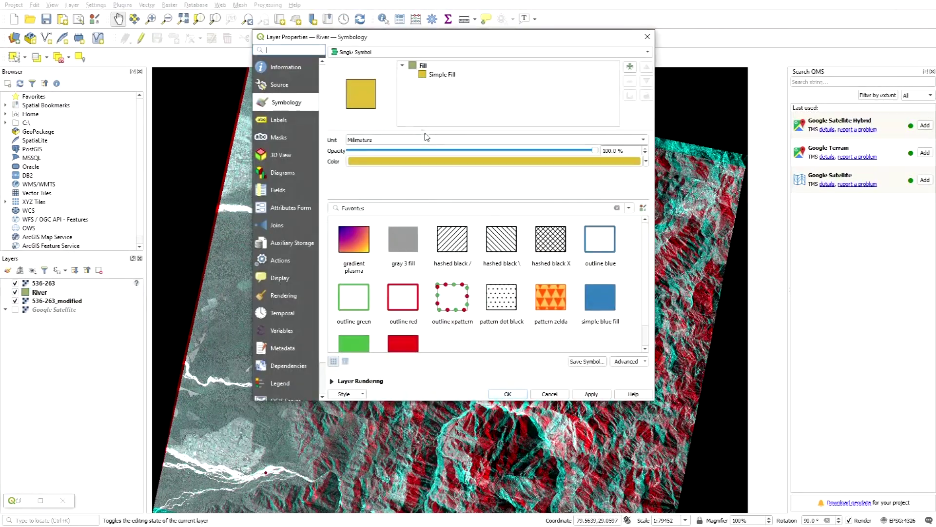
left_click(423, 76)
left_click(422, 66)
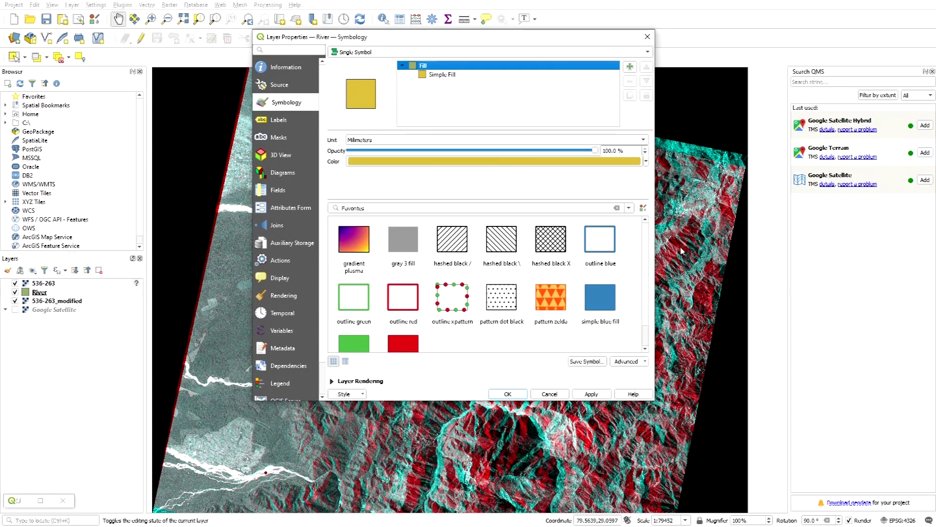
left_click(601, 298)
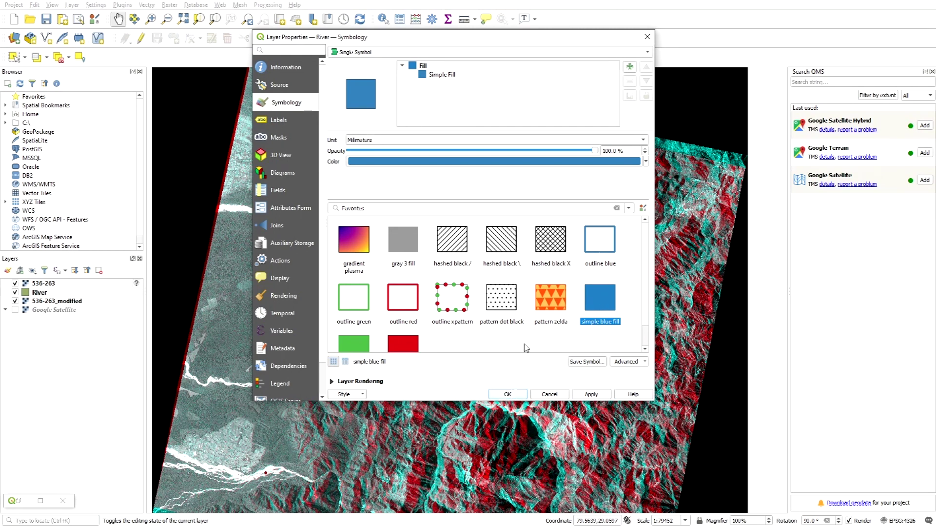
left_click(508, 394)
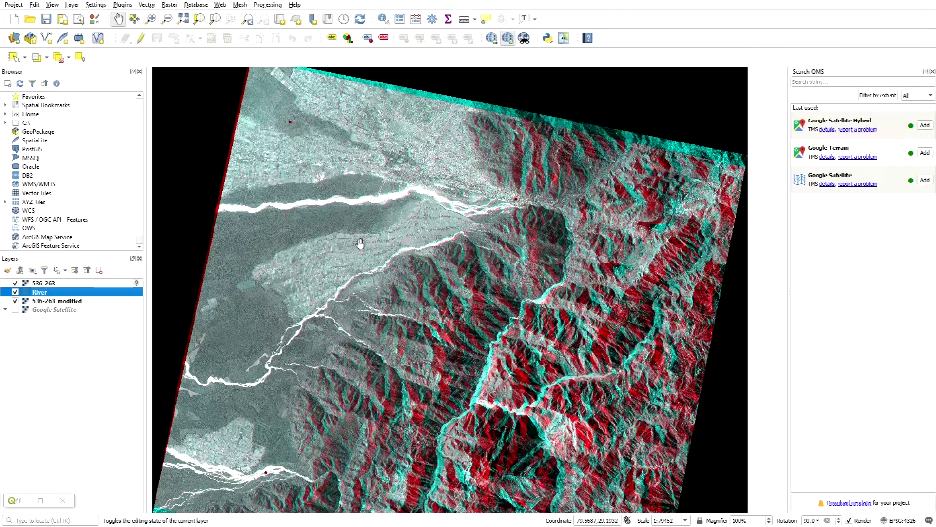
left_click(36, 347)
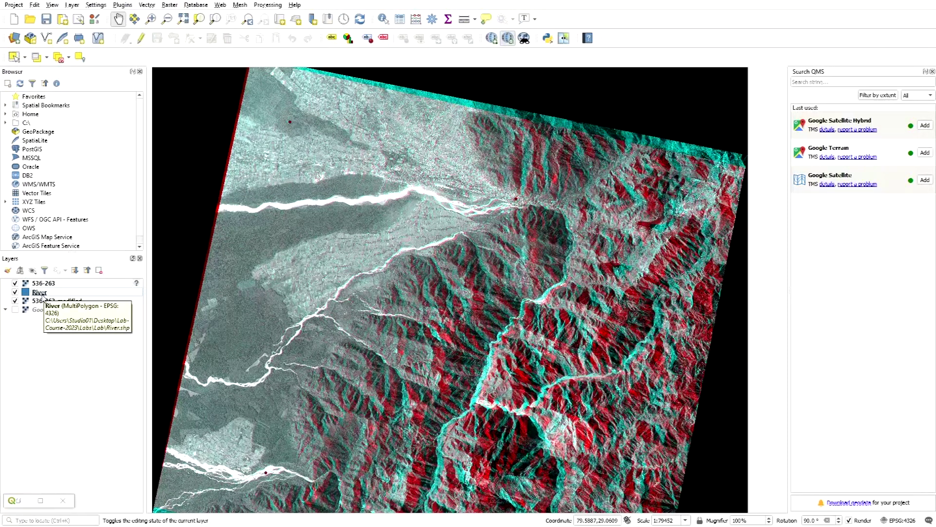
Make the River layer editable and start adding a polygon feature
left_click(39, 293)
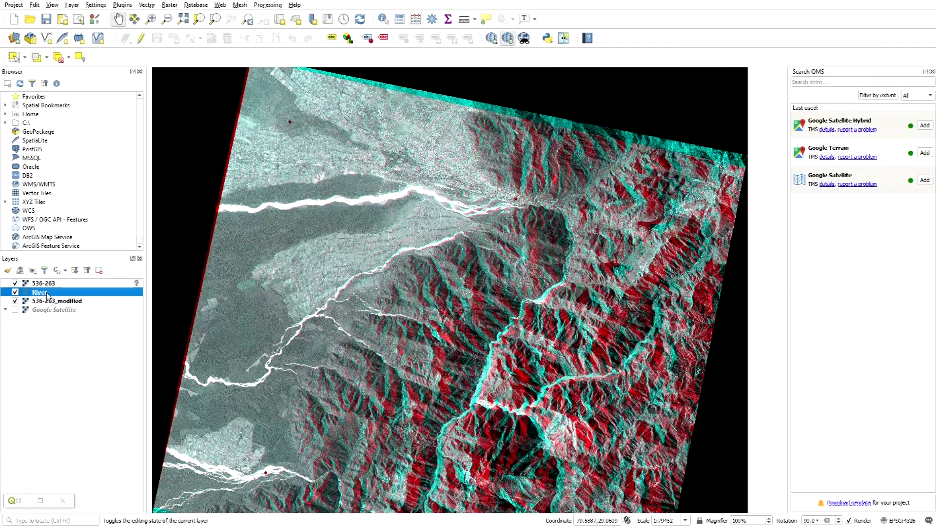
left_click(141, 39)
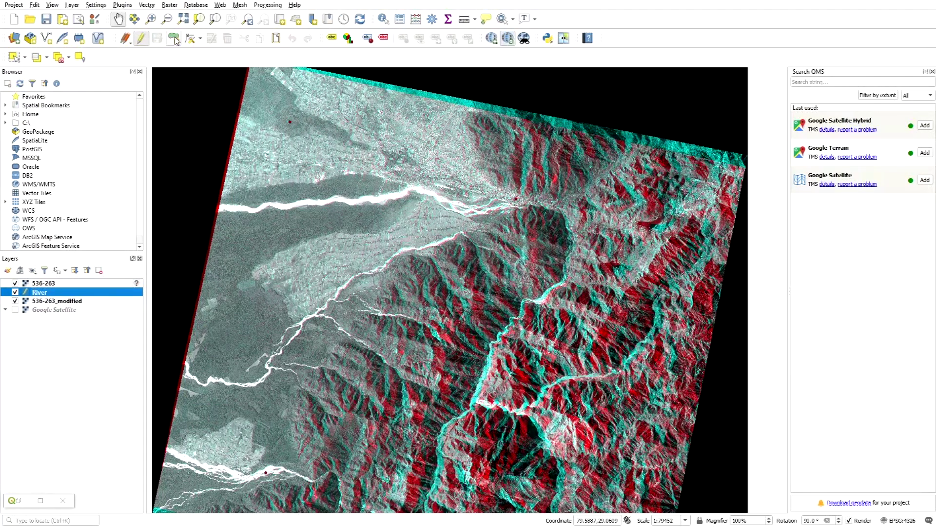
left_click(174, 39)
Begin the river polygon at the red image edge and trace the wide river's upper bank into the first bend
scroll(487, 165, "up", 1)
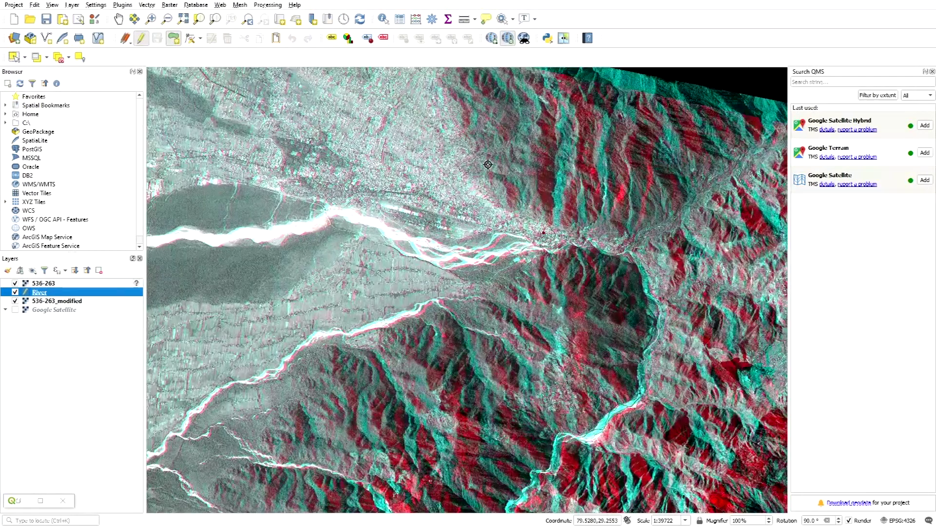
scroll(564, 206, "down", 1)
scroll(255, 240, "up", 2)
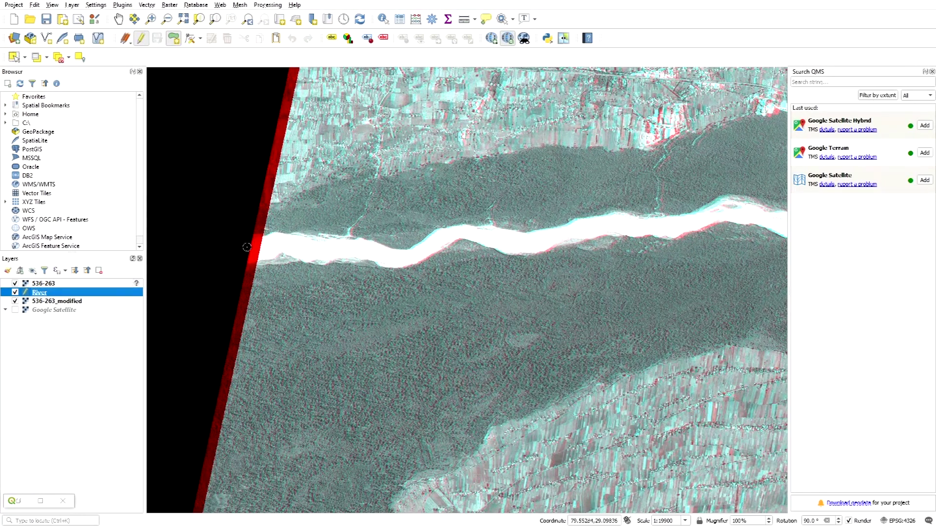
scroll(247, 246, "down", 1)
scroll(278, 244, "up", 2)
scroll(252, 218, "down", 1)
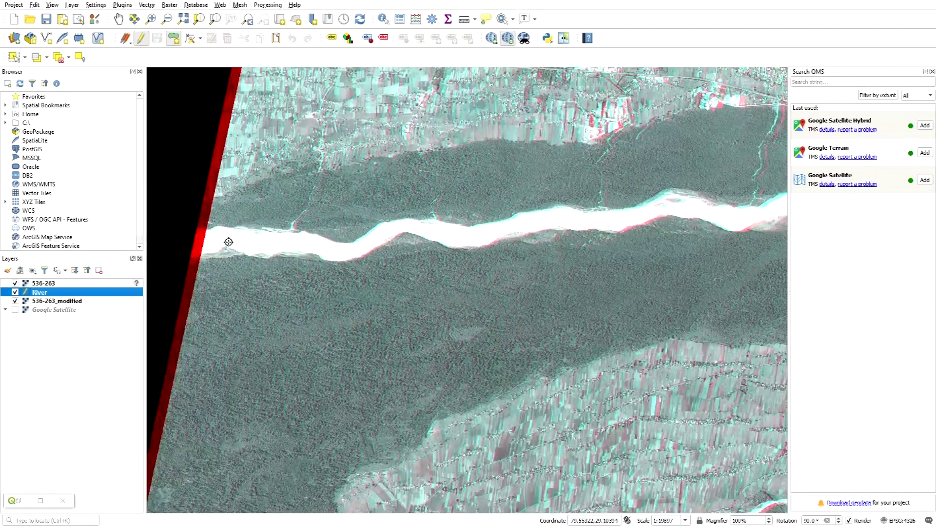
scroll(219, 234, "up", 1)
left_click(191, 225)
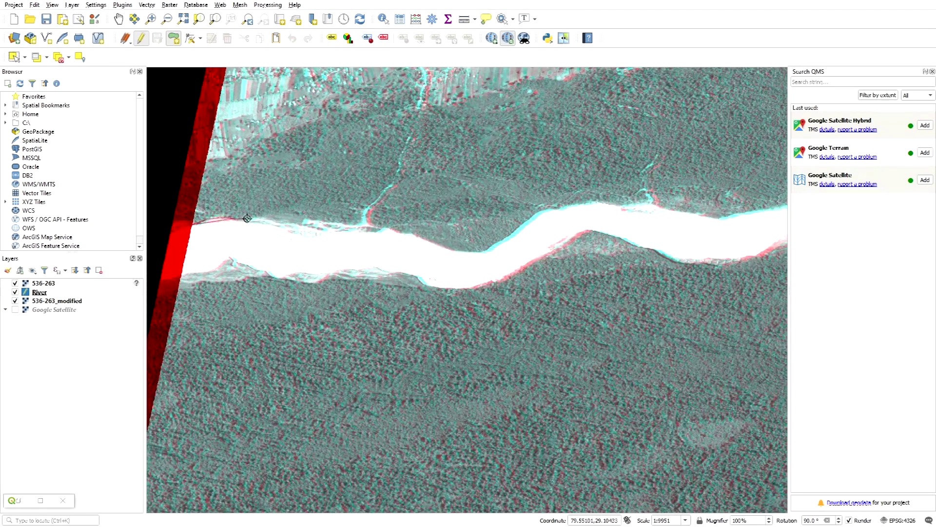
left_click(390, 227)
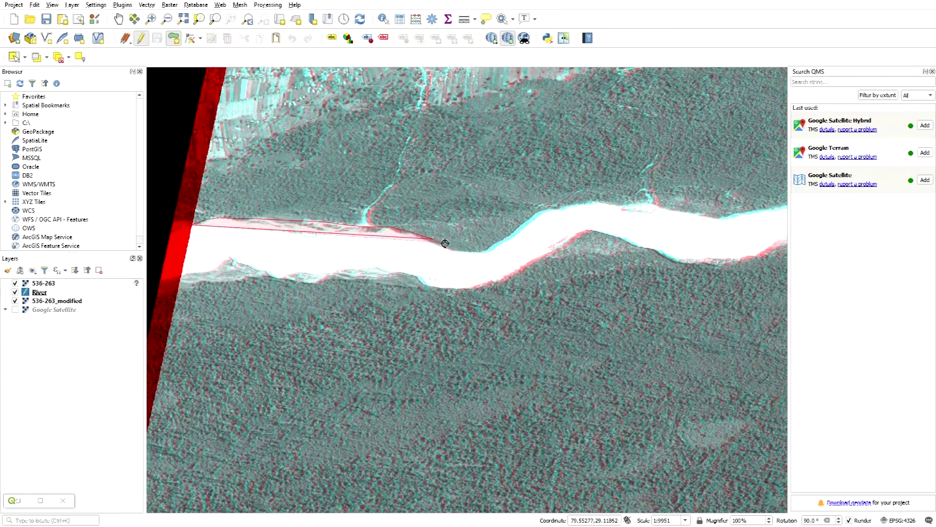
left_click(480, 247)
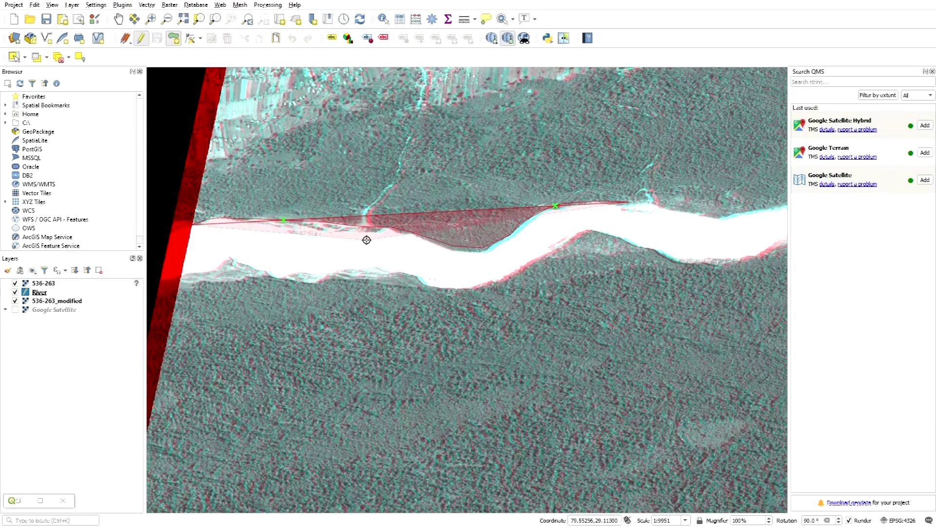
Extend the river polygon along the upper bank past the second bend, following the forest edge with closely spaced vertices
scroll(367, 237, "down", 1)
scroll(569, 223, "up", 1)
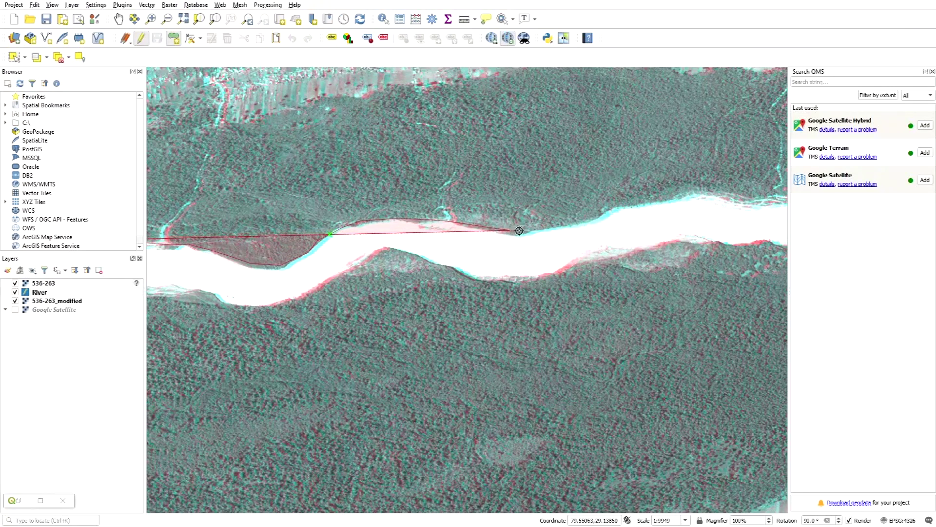
left_click(588, 222)
left_click(622, 209)
left_click(675, 199)
left_click(717, 196)
scroll(558, 204, "down", 2)
scroll(356, 231, "up", 2)
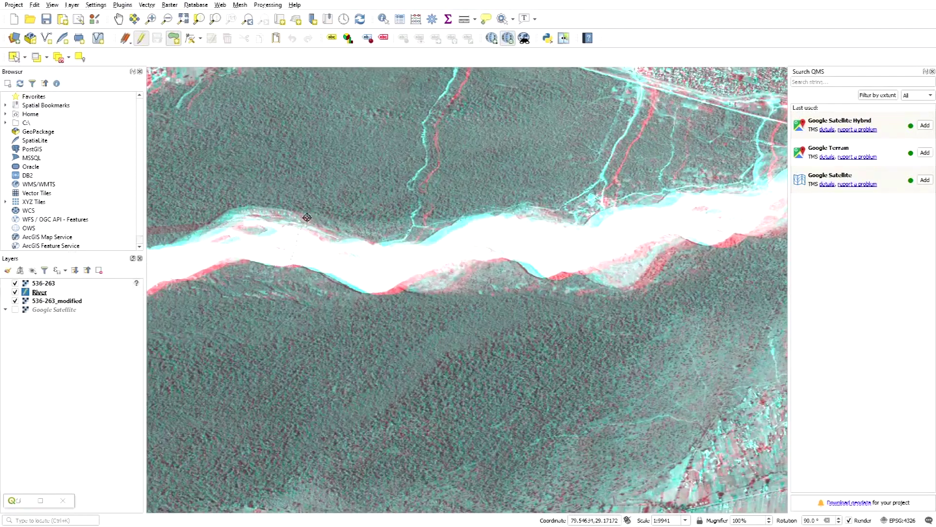
Continue the river polygon's upper edge through the forest and past the road crossing below the town
scroll(556, 204, "down", 3)
scroll(352, 237, "up", 2)
scroll(376, 239, "down", 1)
scroll(399, 243, "up", 2)
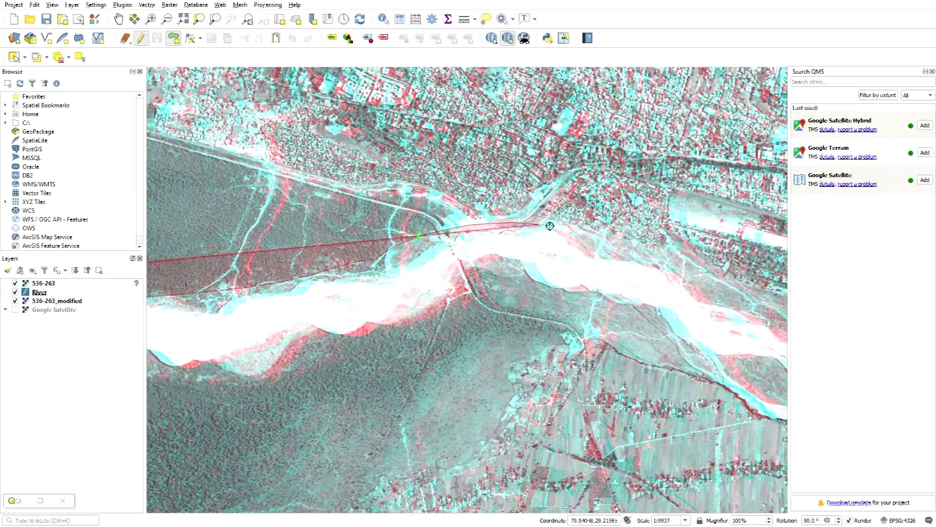
left_click(565, 231)
left_click(591, 249)
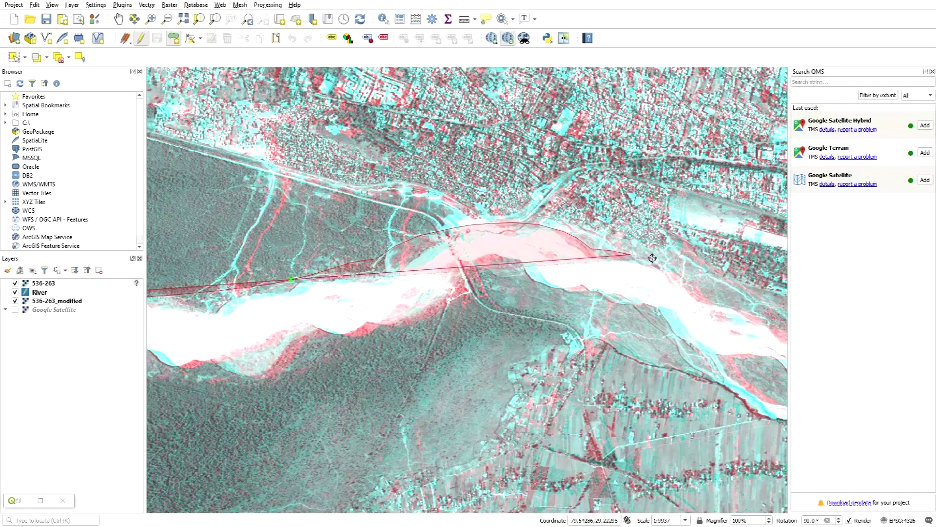
scroll(254, 227, "down", 1)
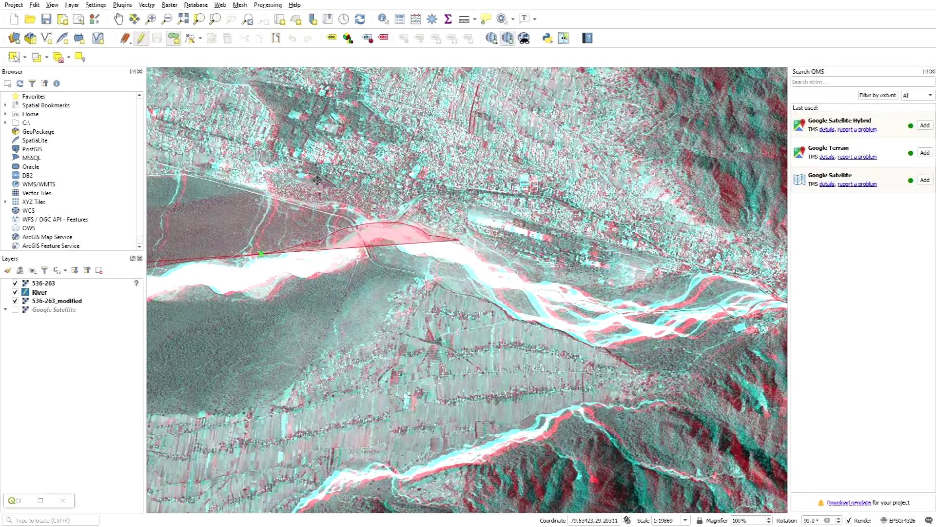
scroll(317, 181, "down", 1)
scroll(419, 226, "up", 1)
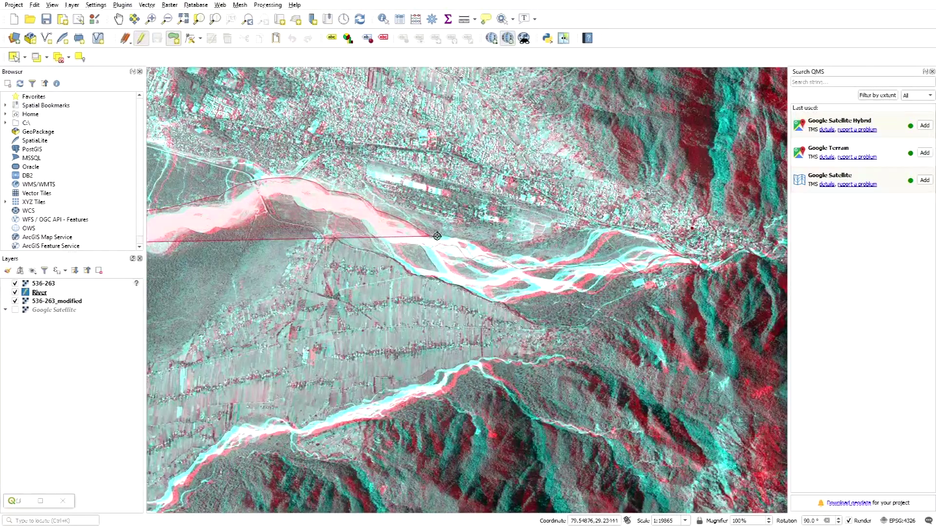
Add polygon vertices along the upper edge of the braided channels toward the mountains
left_click(470, 241)
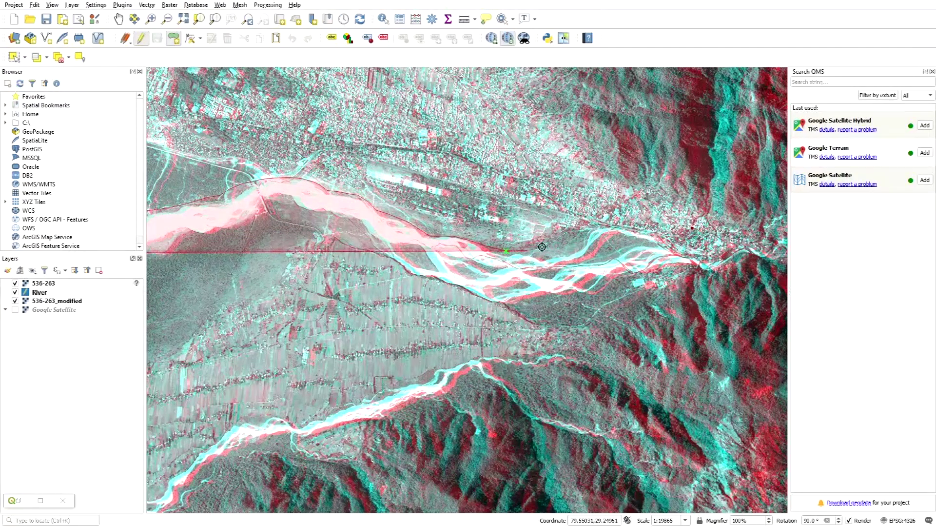
left_click(584, 233)
scroll(317, 226, "down", 1)
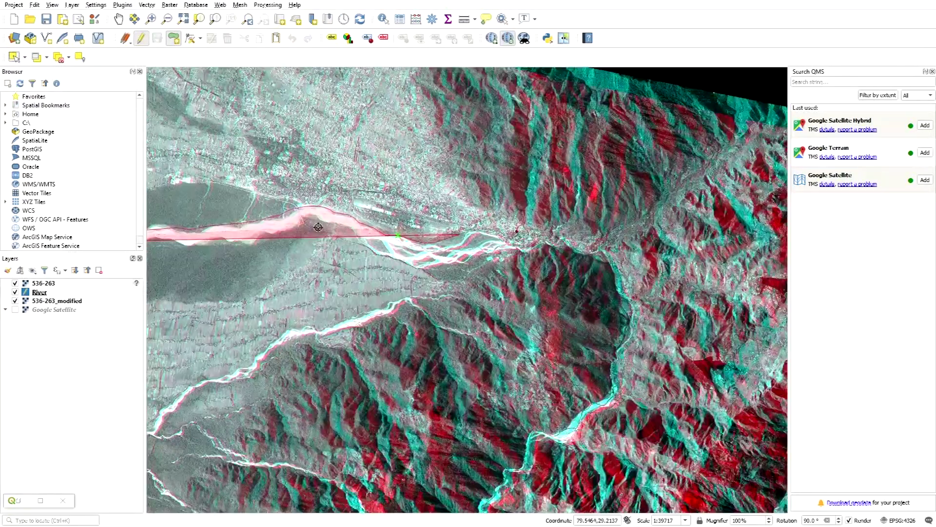
scroll(536, 227, "up", 2)
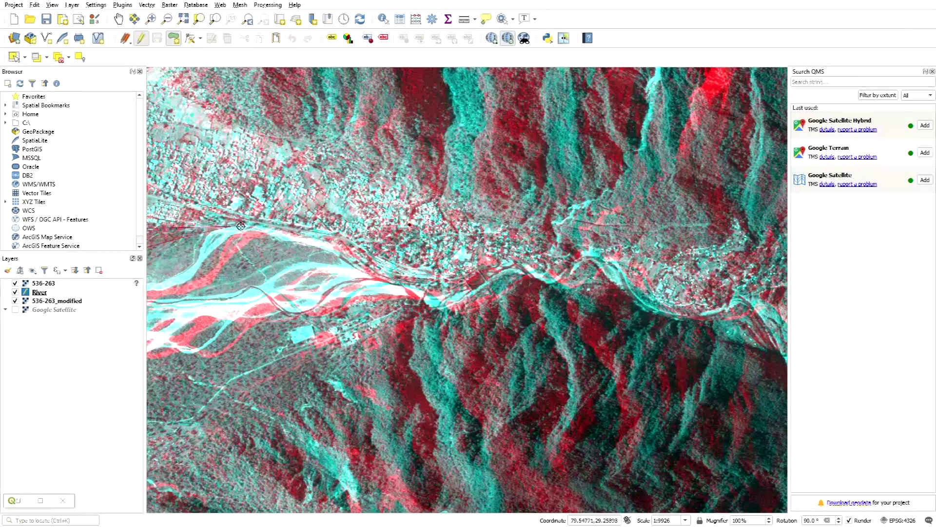
Trace the river polygon's upper edge from the end of the braided channels into the narrow valley beside the settlement
left_click(370, 264)
left_click(494, 264)
left_click(509, 264)
left_click(566, 264)
left_click(617, 278)
scroll(542, 290, "down", 2)
scroll(381, 272, "up", 1)
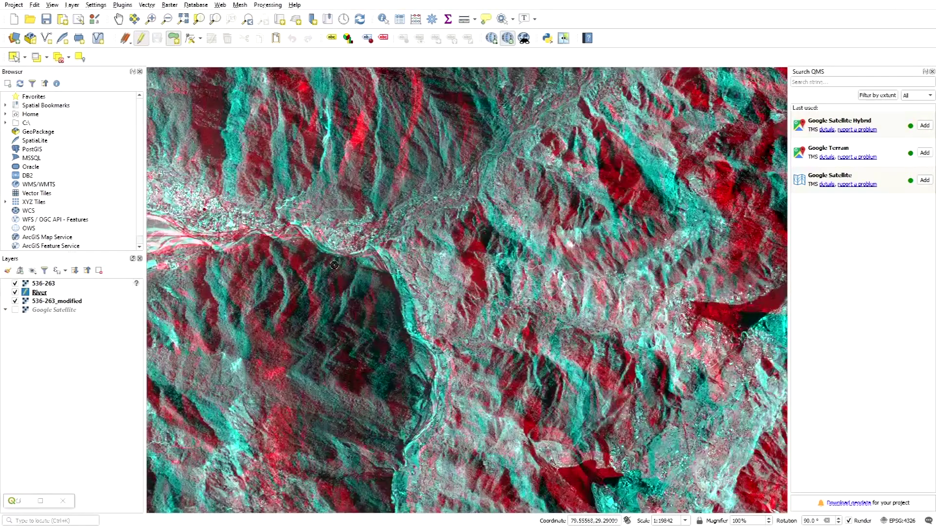
Try another polygon vertex along the narrow valley section and delete the last vertex
scroll(335, 265, "up", 1)
left_click(306, 226)
key("BackSpace")
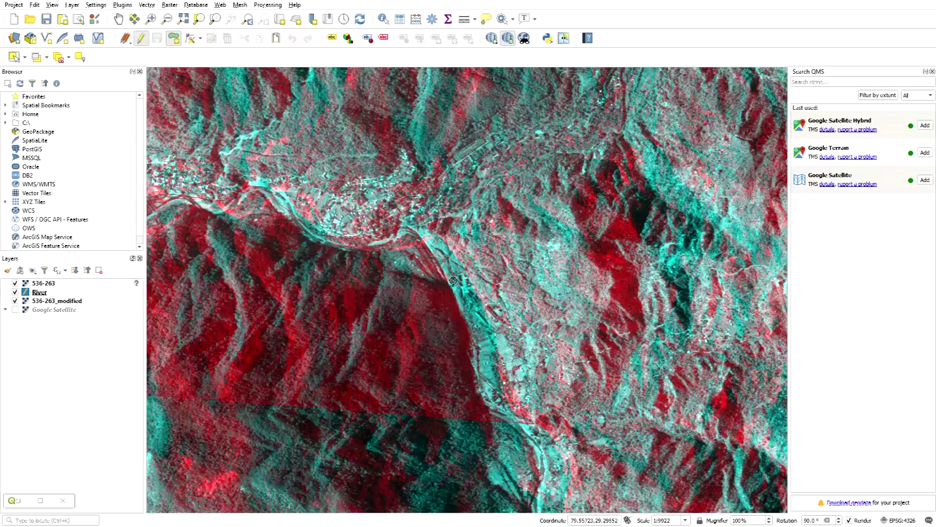
scroll(478, 342, "down", 3)
scroll(480, 243, "down", 1)
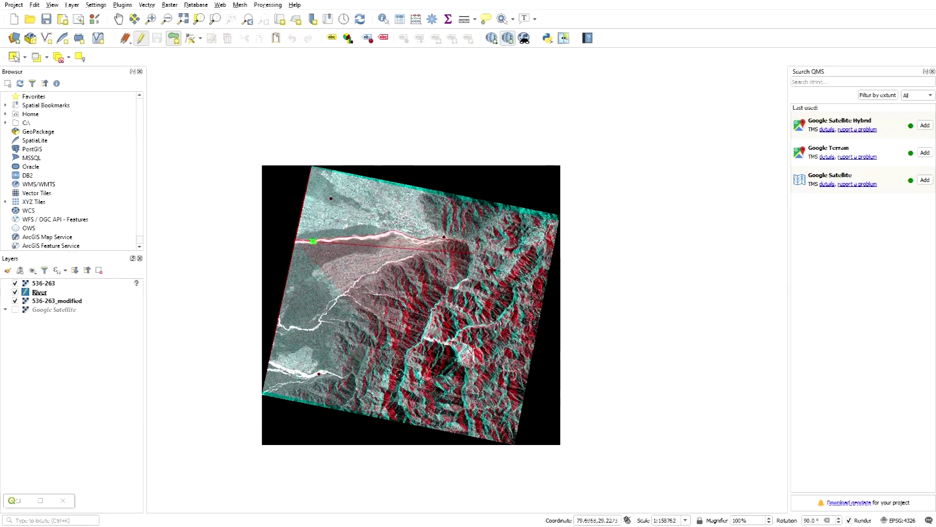
scroll(331, 448, "up", 1)
scroll(541, 172, "up", 2)
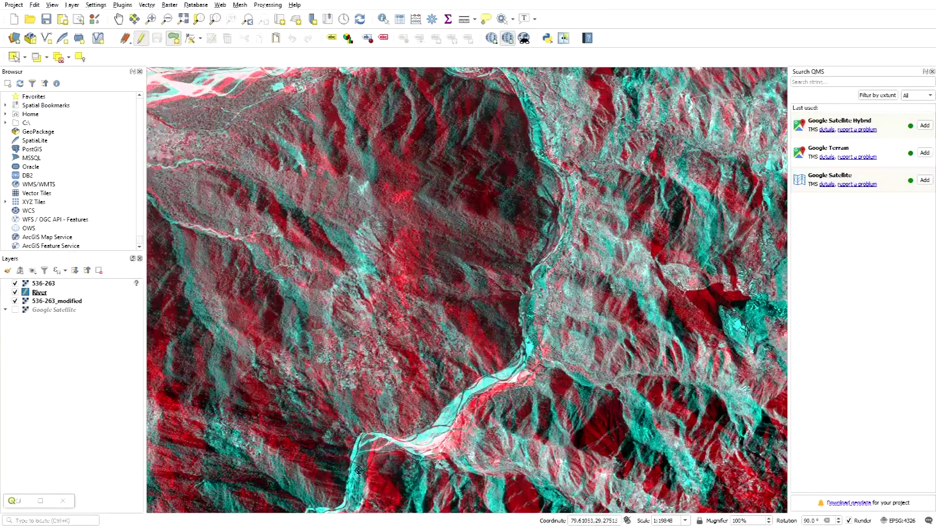
scroll(362, 473, "down", 2)
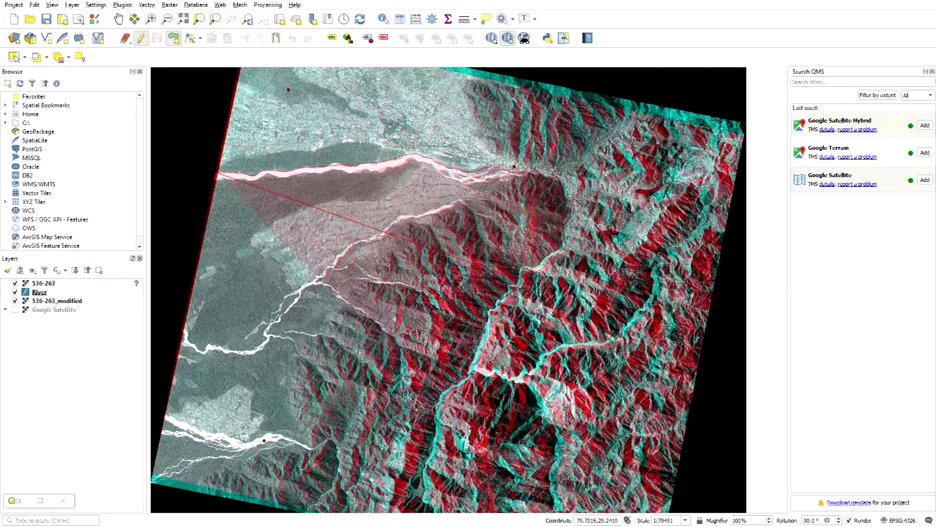
Carry the river polygon across the channel at the mountain confluence and start tracing the opposite bank back along the straight valley
scroll(489, 269, "up", 1)
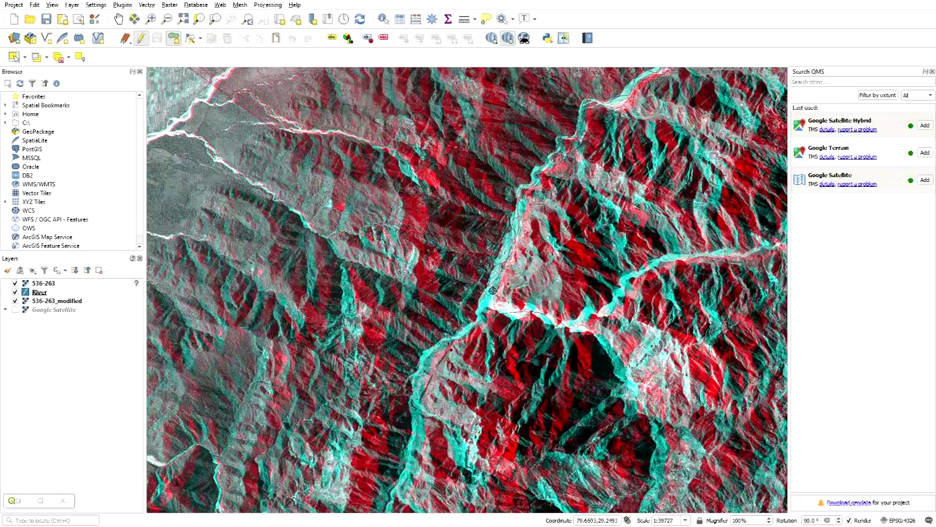
scroll(489, 307, "up", 3)
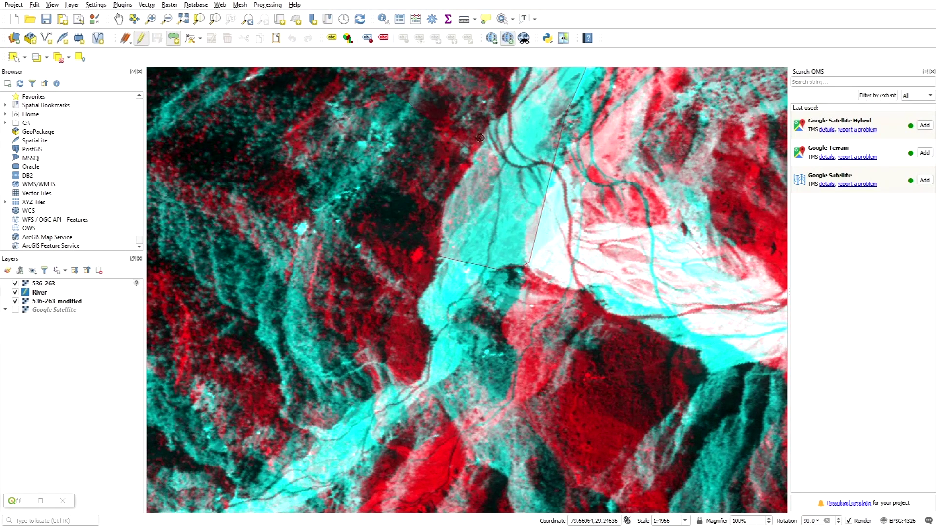
scroll(436, 281, "down", 1)
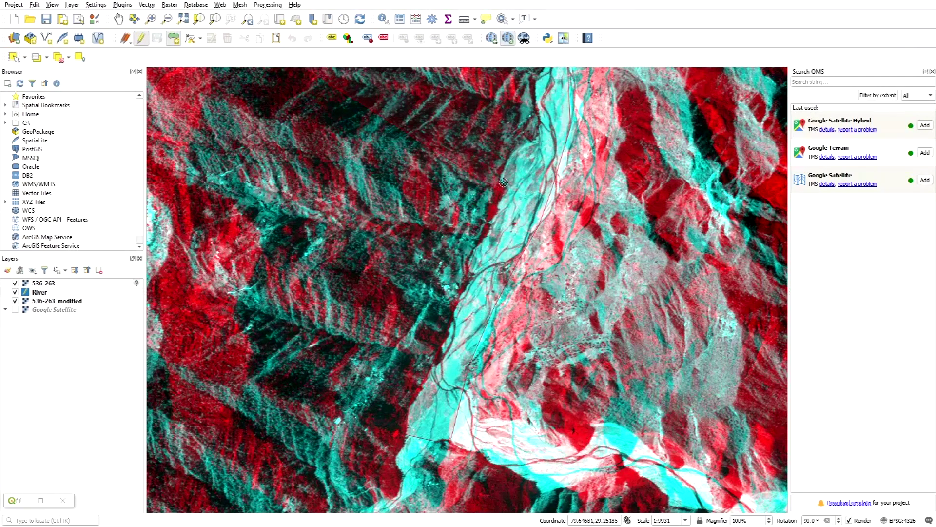
scroll(516, 214, "down", 2)
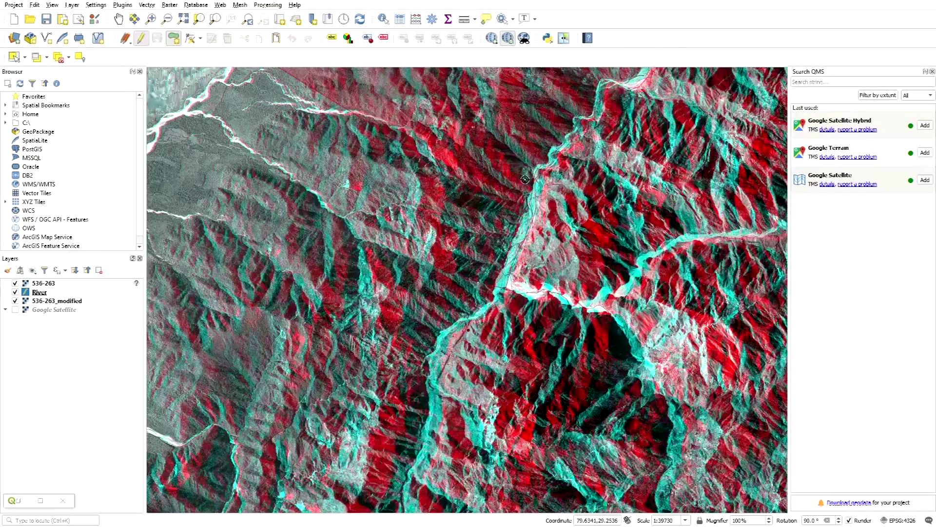
scroll(548, 171, "up", 1)
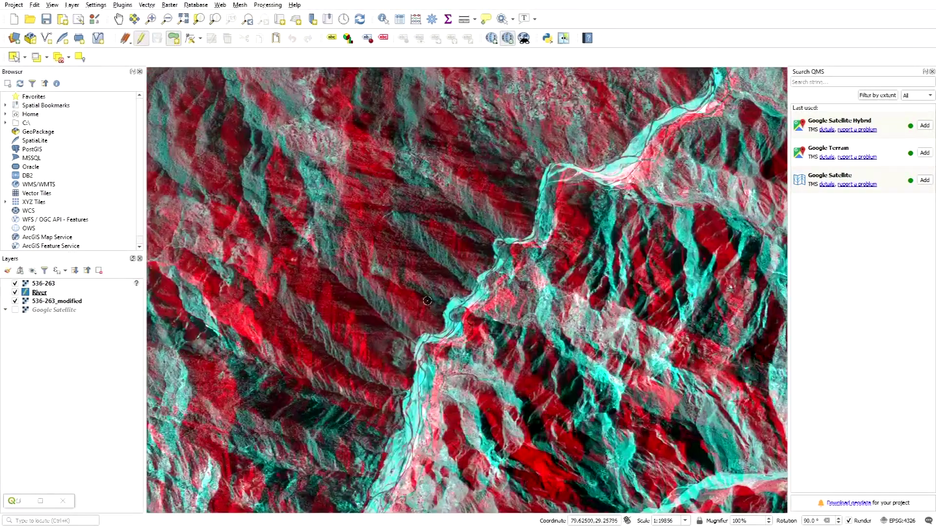
Trace the polygon's opposite bank around the tight bends upstream of the straight valley section
scroll(399, 429, "up", 1)
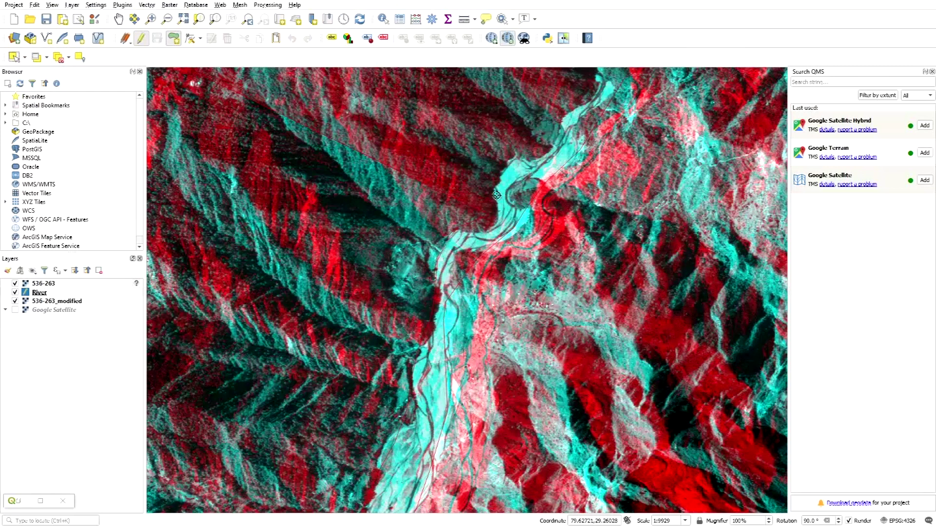
scroll(501, 169, "up", 1)
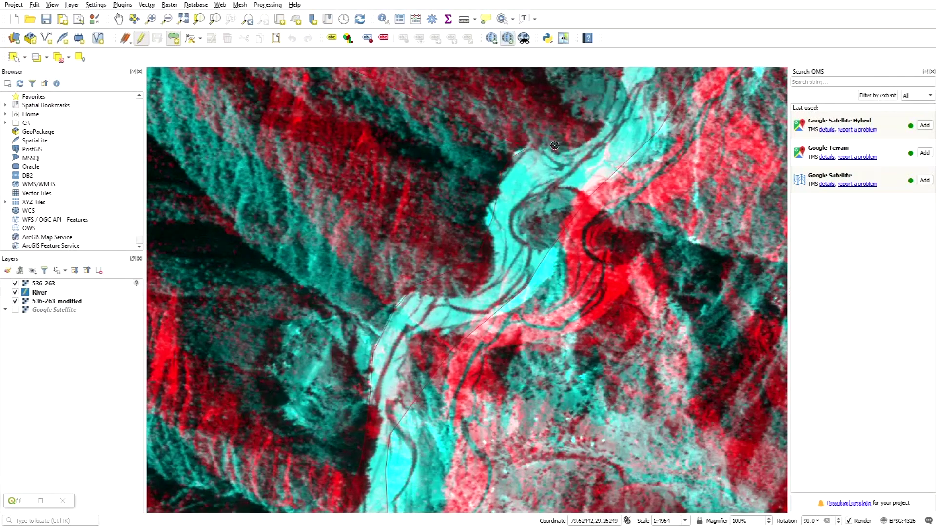
scroll(538, 225, "down", 2)
scroll(538, 224, "up", 2)
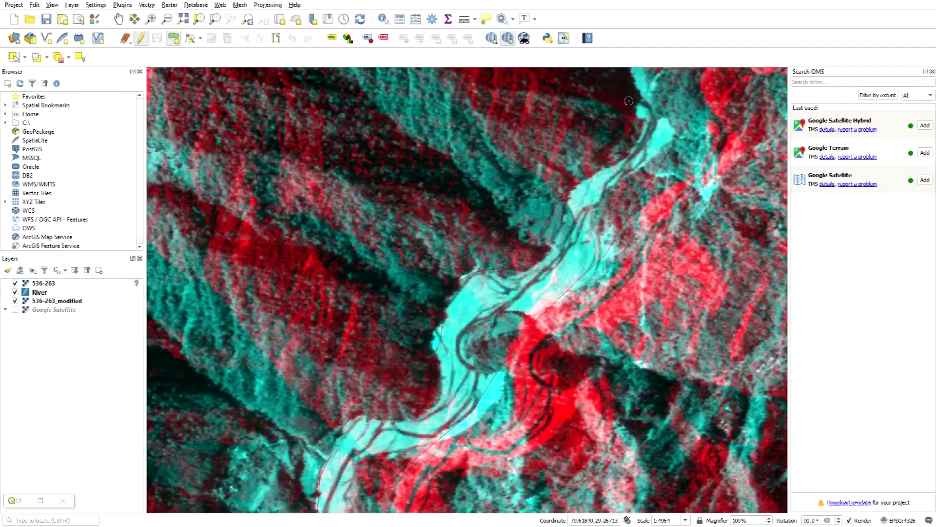
scroll(622, 229, "down", 4)
scroll(627, 208, "up", 3)
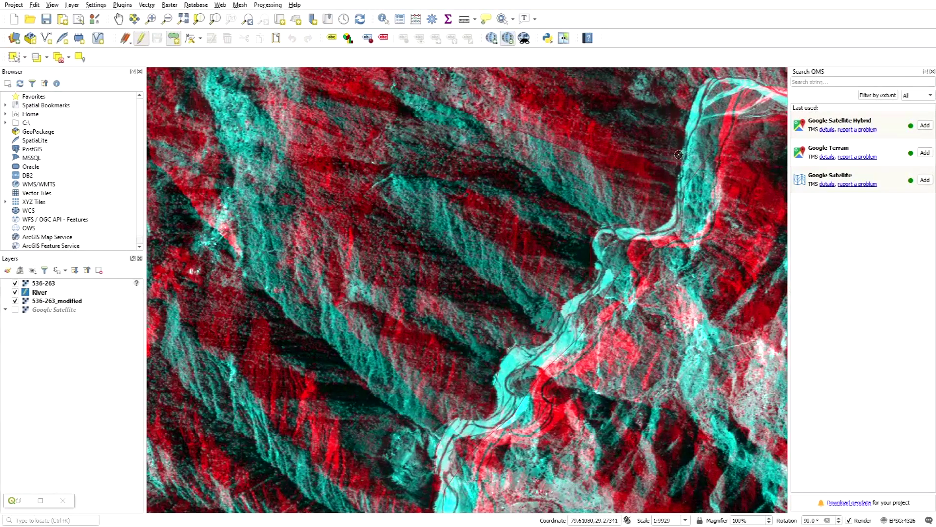
Continue the polygon edge around the sharp corner and along the wide stretch beyond the narrow gorge
scroll(641, 187, "down", 1)
scroll(652, 171, "up", 1)
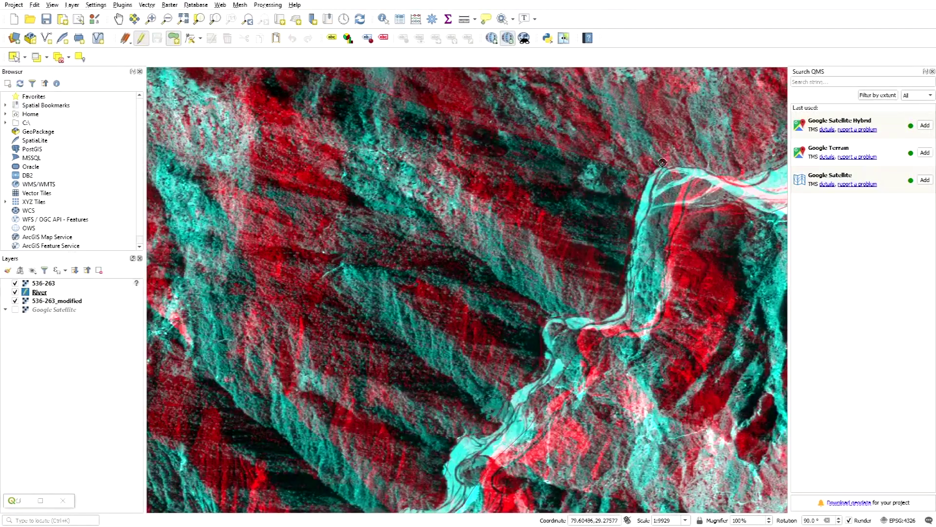
scroll(601, 241, "down", 1)
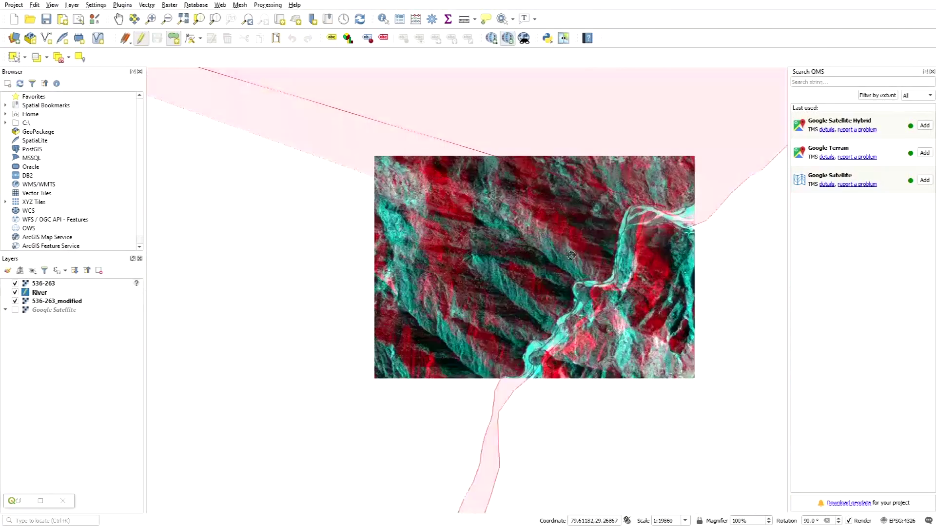
scroll(707, 189, "up", 1)
scroll(481, 255, "down", 1)
scroll(529, 251, "up", 1)
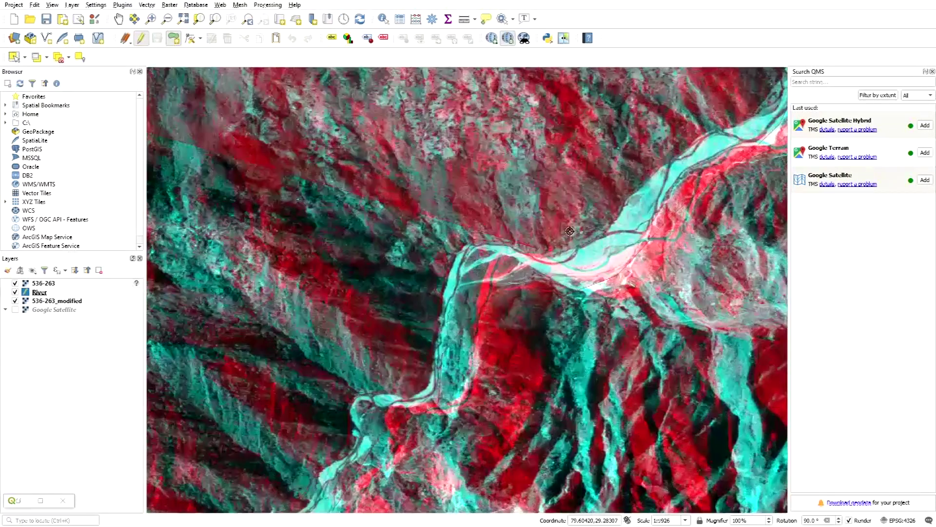
scroll(561, 268, "down", 1)
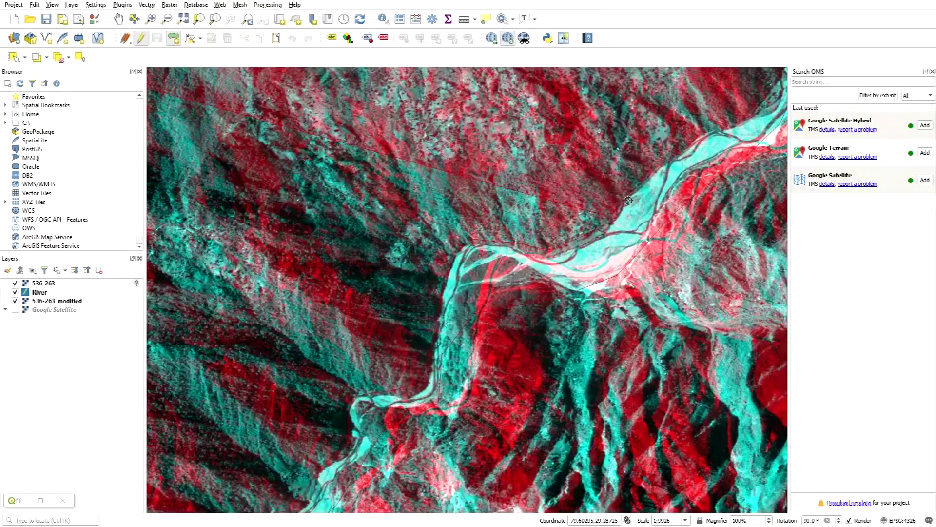
scroll(600, 216, "down", 1)
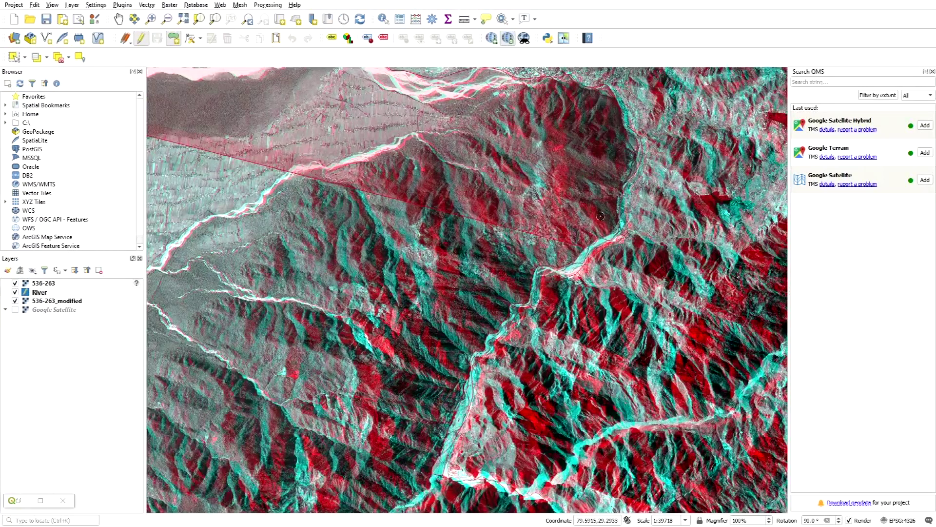
Trace the polygon edge along the long curved valley back to the braided channels below the town
scroll(603, 220, "up", 2)
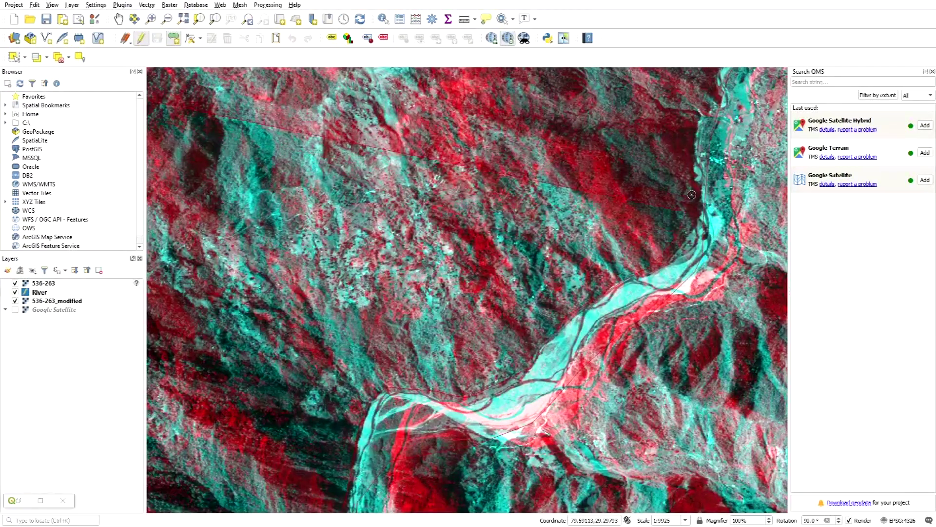
scroll(680, 207, "down", 1)
scroll(618, 366, "up", 1)
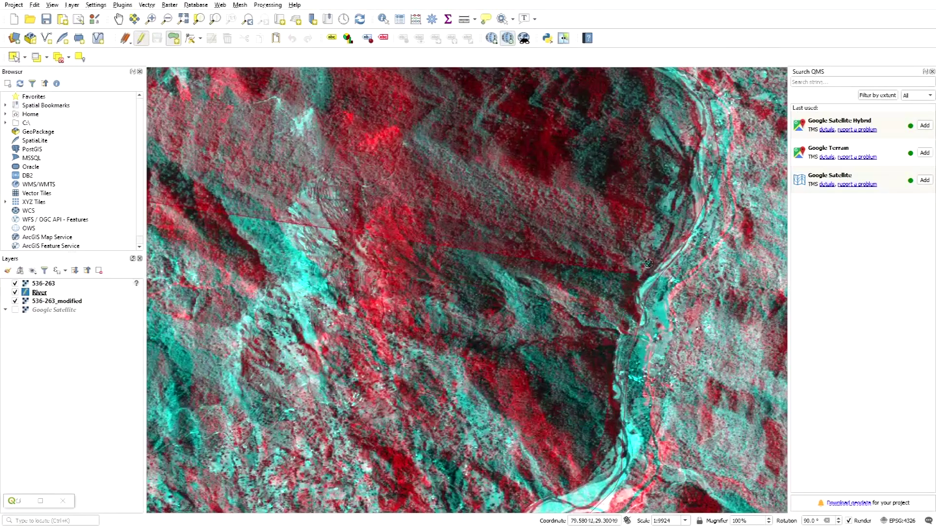
scroll(670, 222, "down", 1)
scroll(667, 301, "up", 1)
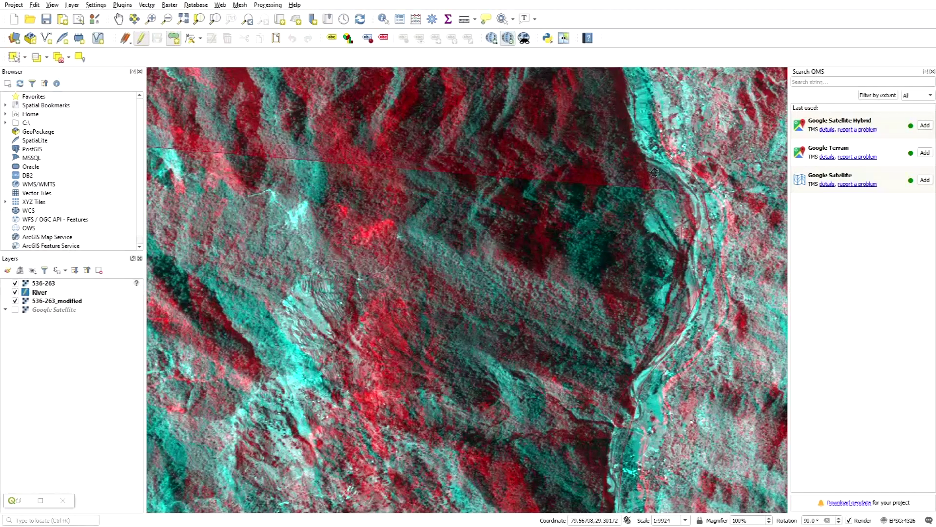
scroll(650, 171, "down", 1)
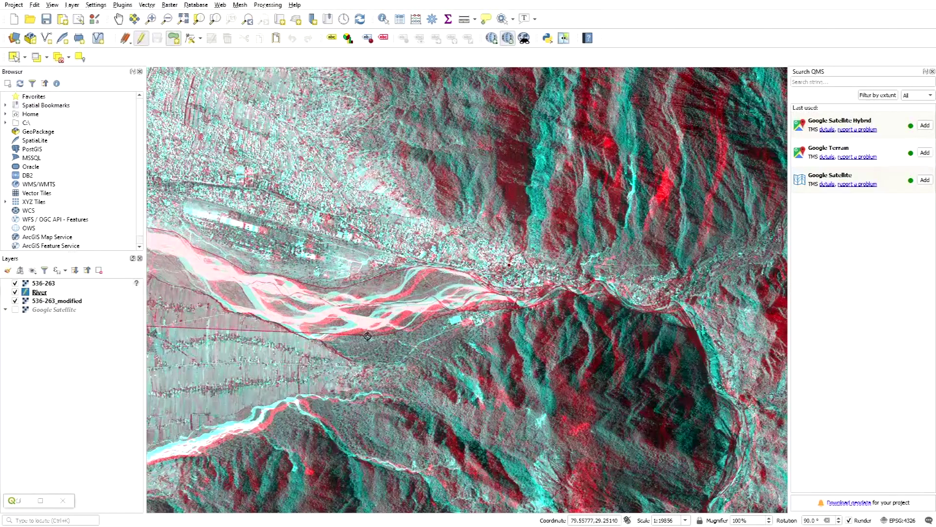
Trace the polygon's lower edge along the braided channels and the forest river, deleting the last misplaced vertices on the way
scroll(546, 381, "down", 1)
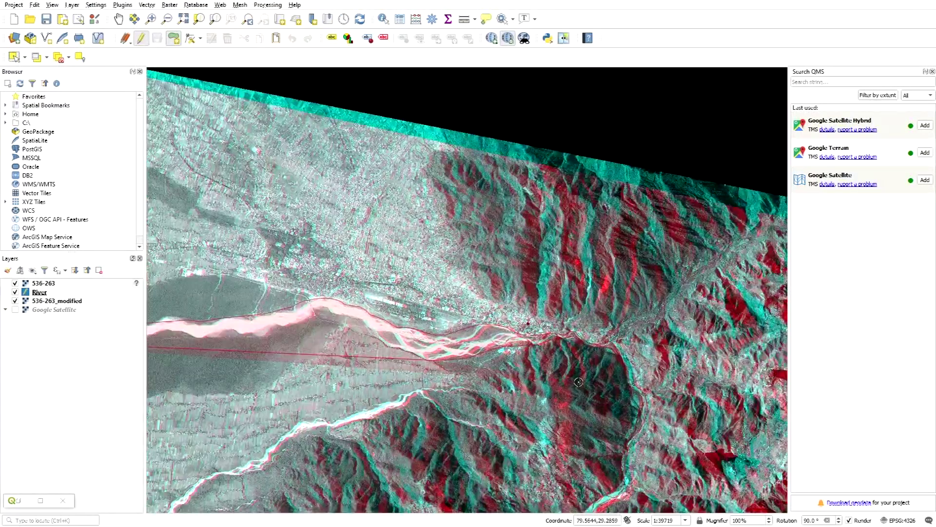
scroll(579, 381, "down", 1)
scroll(450, 360, "up", 1)
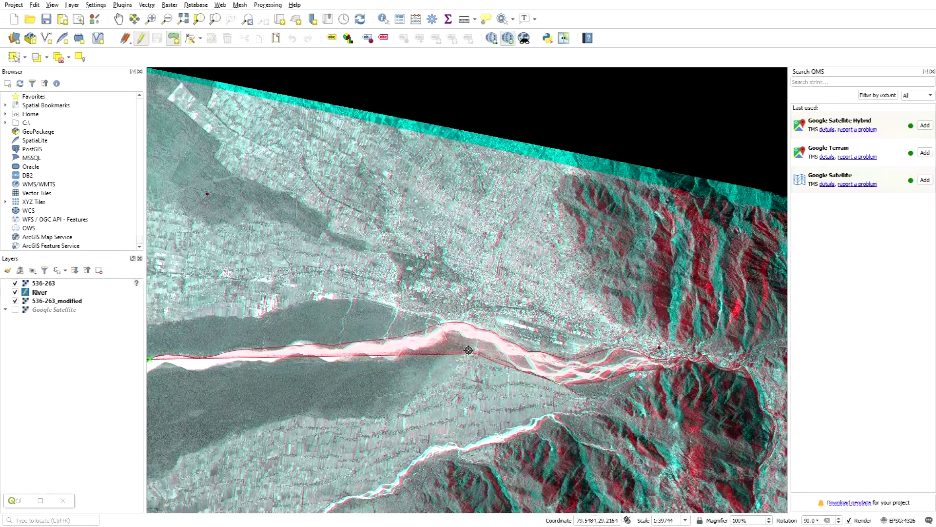
key("BackSpace")
key("BackSpace")
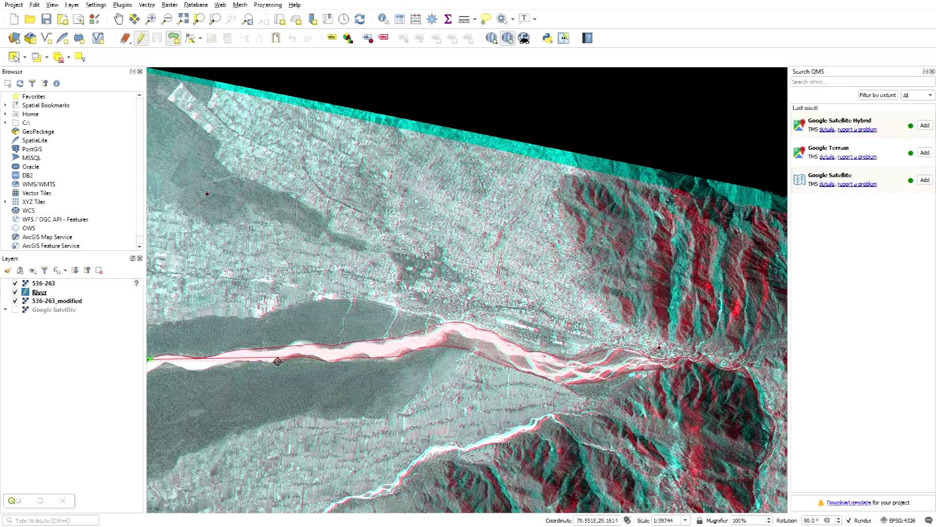
scroll(579, 344, "down", 1)
scroll(393, 358, "up", 1)
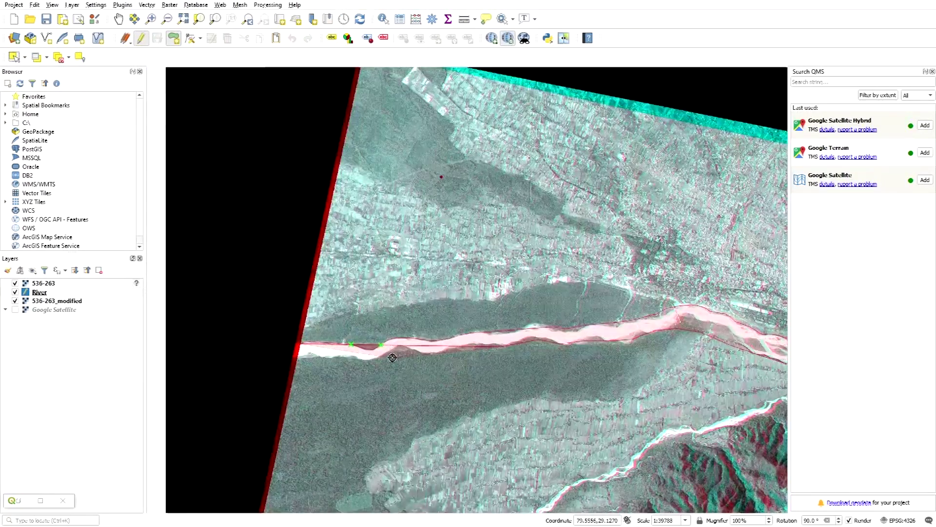
Carry the lower edge to the satellite image's border and finish the river polygon with id 1
scroll(392, 357, "up", 1)
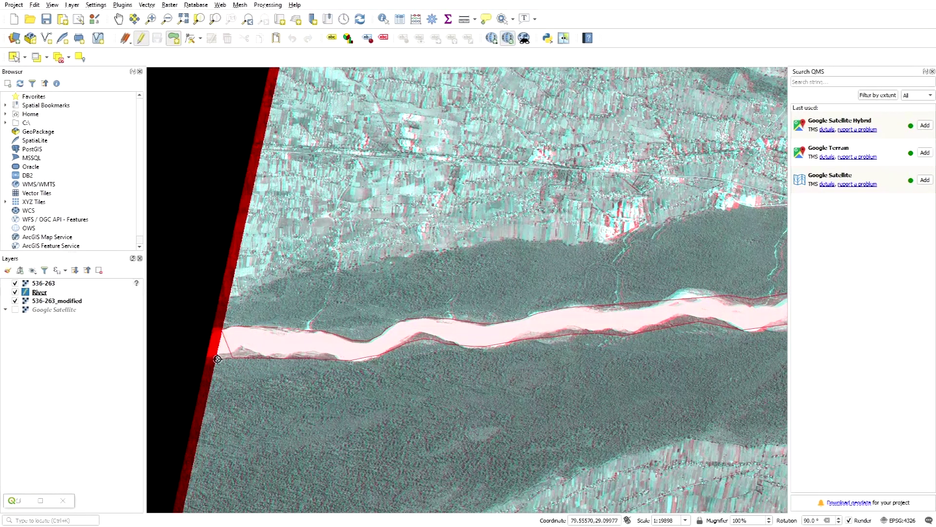
scroll(326, 360, "down", 2)
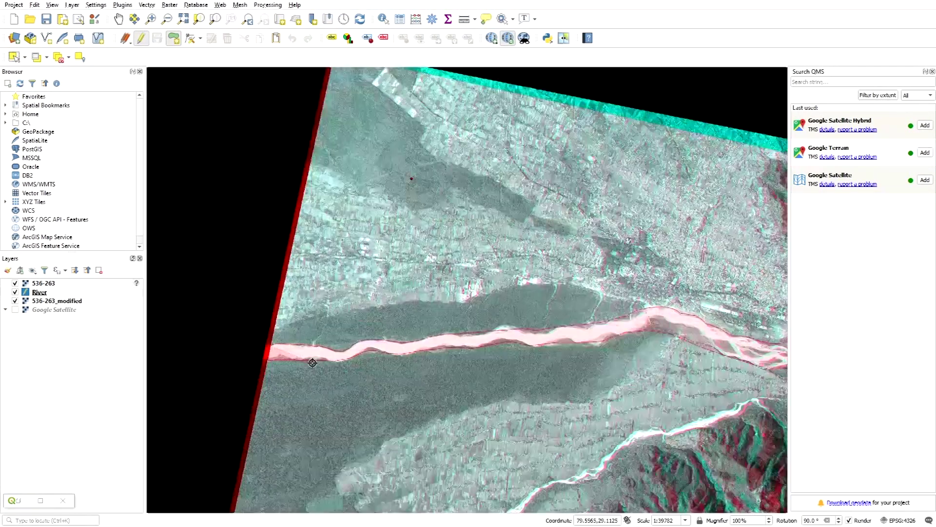
scroll(293, 363, "up", 2)
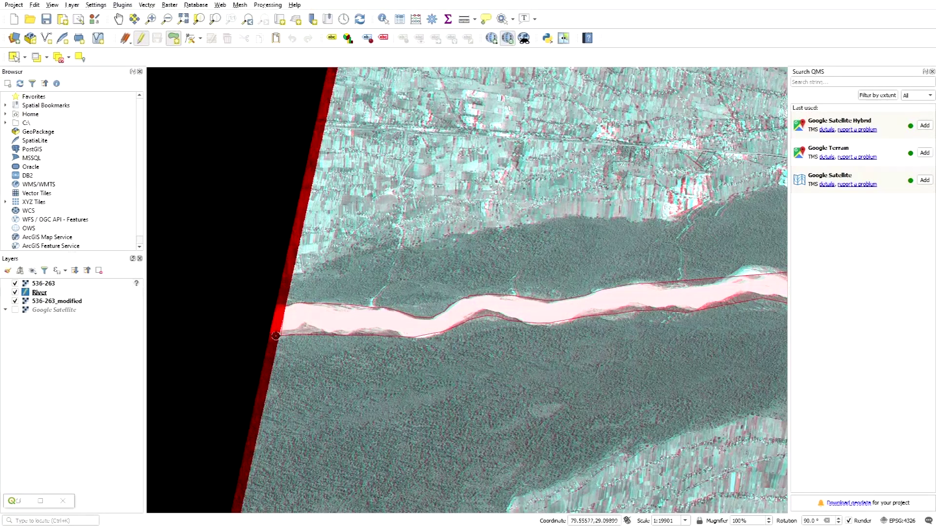
right_click(276, 348)
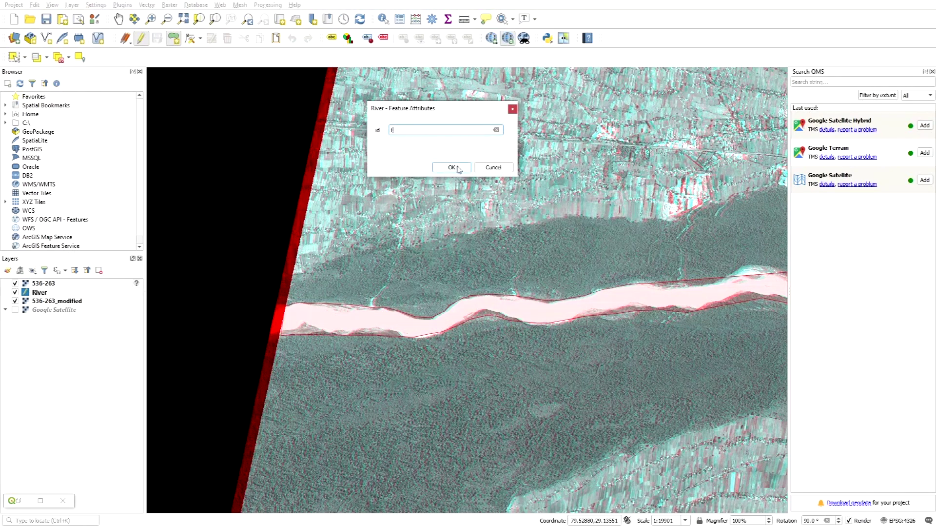
left_click(452, 167)
Examine the finished river polygon's coverage against the whole satellite image
scroll(409, 251, "down", 3)
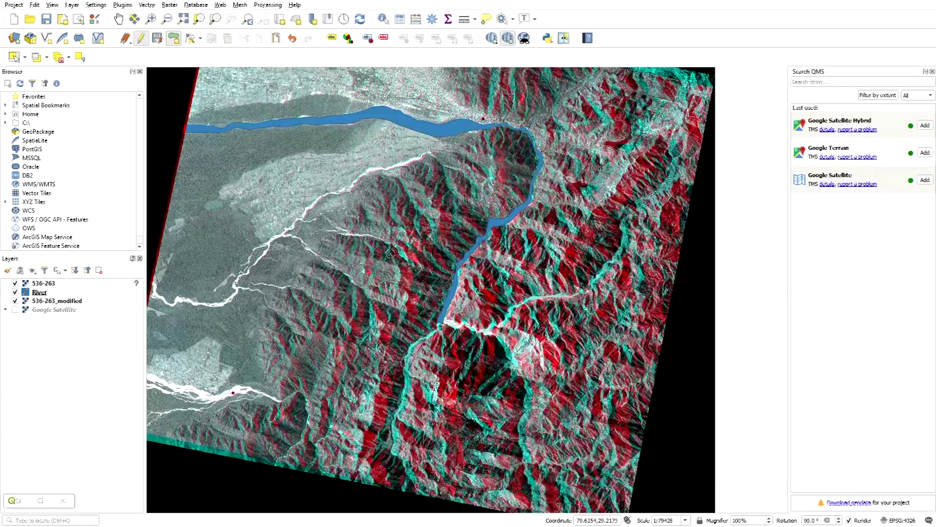
scroll(390, 254, "down", 1)
scroll(348, 212, "up", 2)
scroll(295, 197, "down", 2)
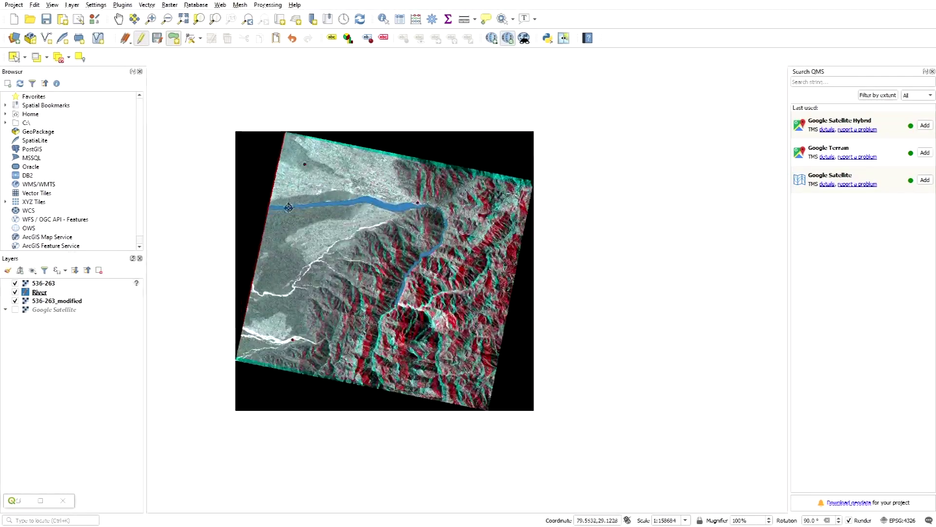
scroll(413, 321, "up", 2)
scroll(428, 229, "down", 1)
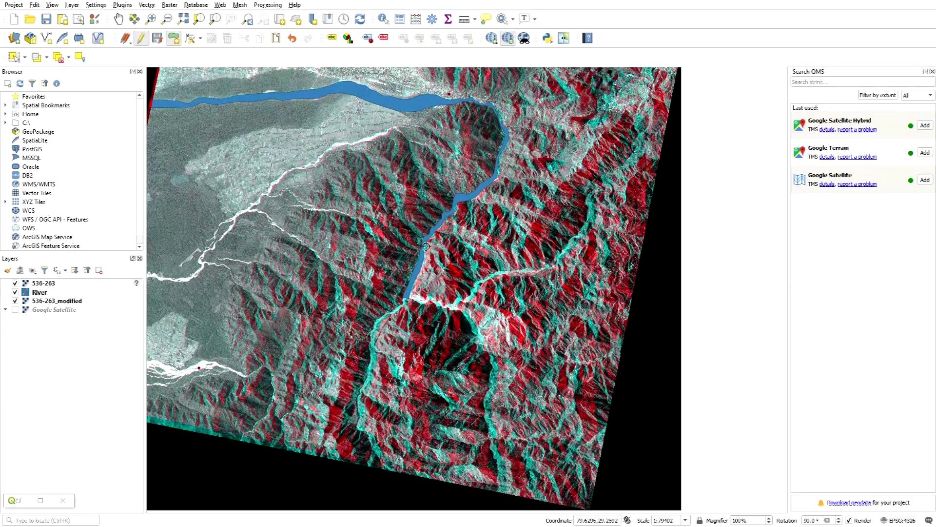
Start the tributary polygon at the main river's lower end and trace its upper edge along the white braided channel
scroll(404, 312, "up", 2)
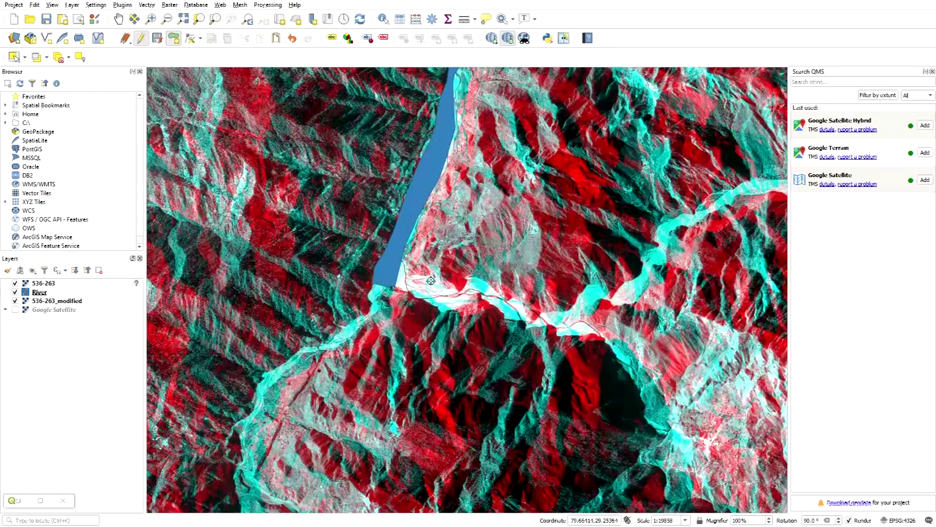
scroll(432, 293, "down", 1)
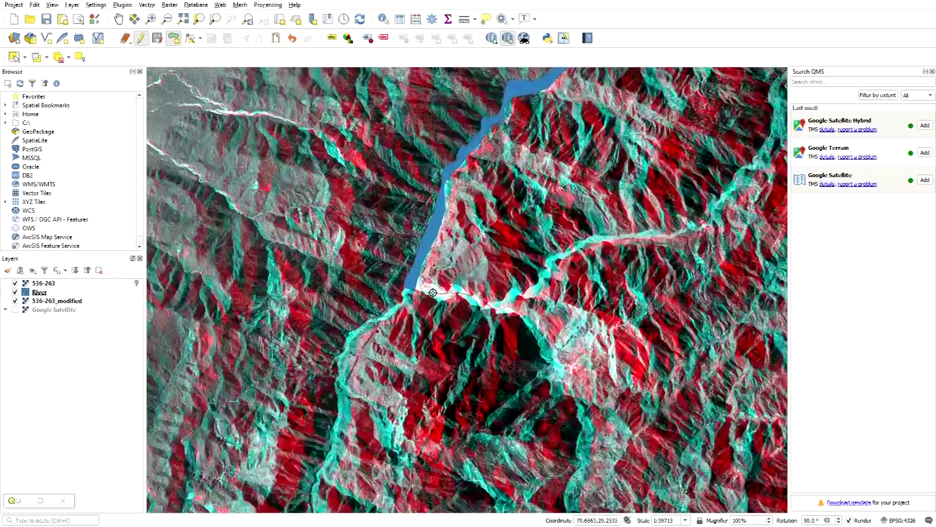
scroll(422, 276, "up", 1)
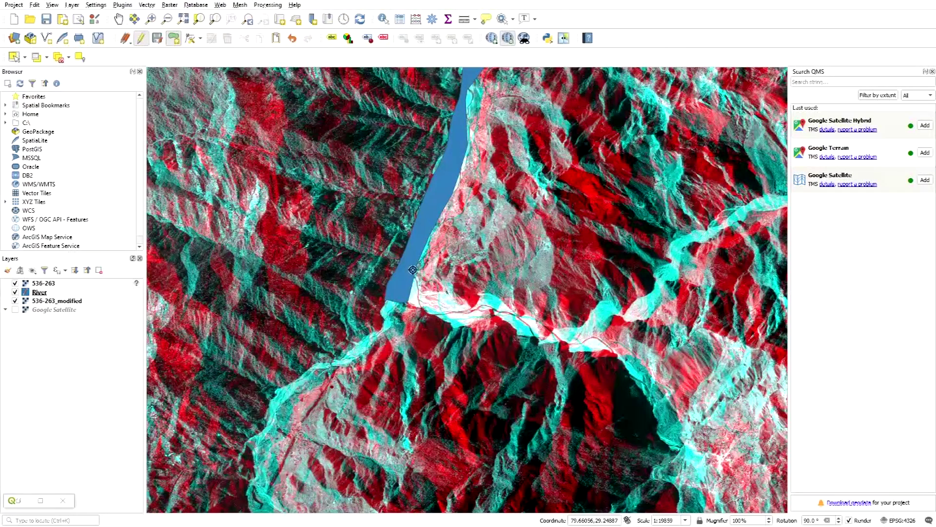
left_click(455, 294)
left_click(488, 297)
left_click(515, 301)
left_click(534, 314)
left_click(567, 323)
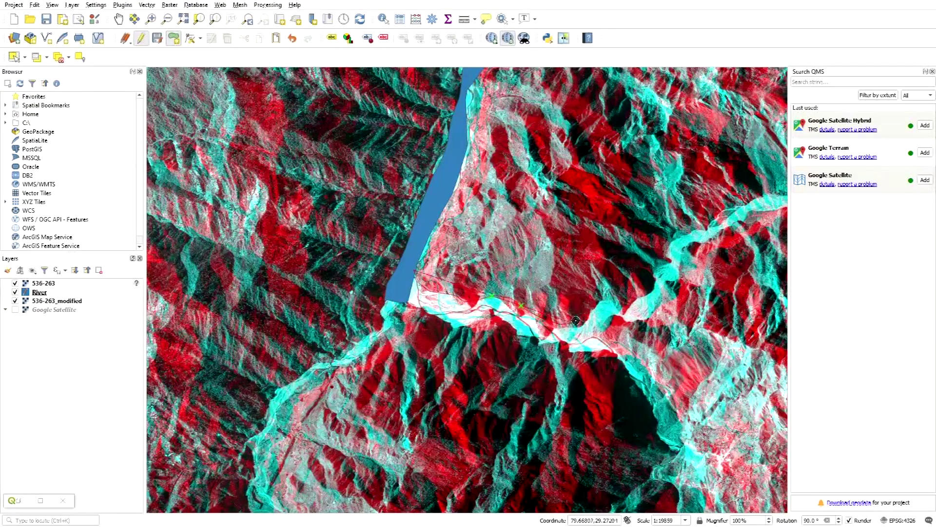
left_click(601, 306)
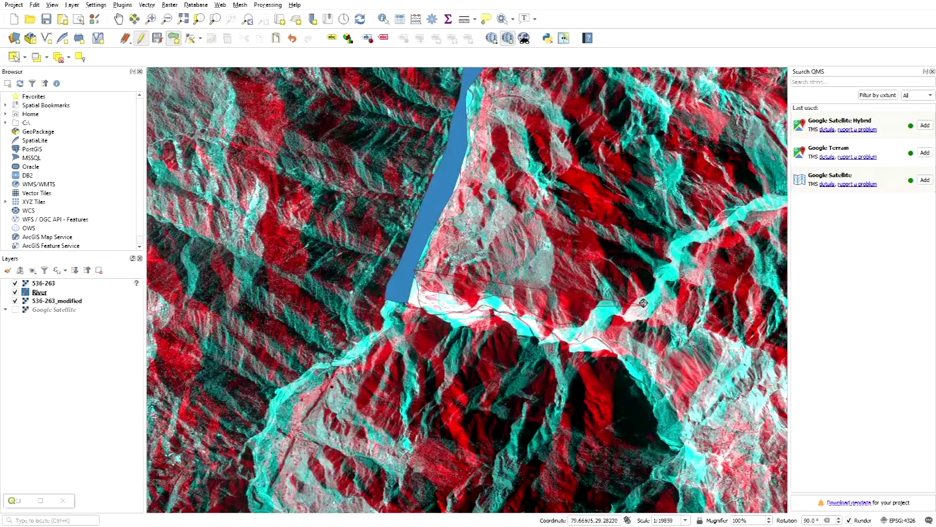
left_click(642, 303)
Trace the tributary polygon's upper edge around the bright cyan bend and past the narrow neck of the valley
scroll(703, 374, "up", 2)
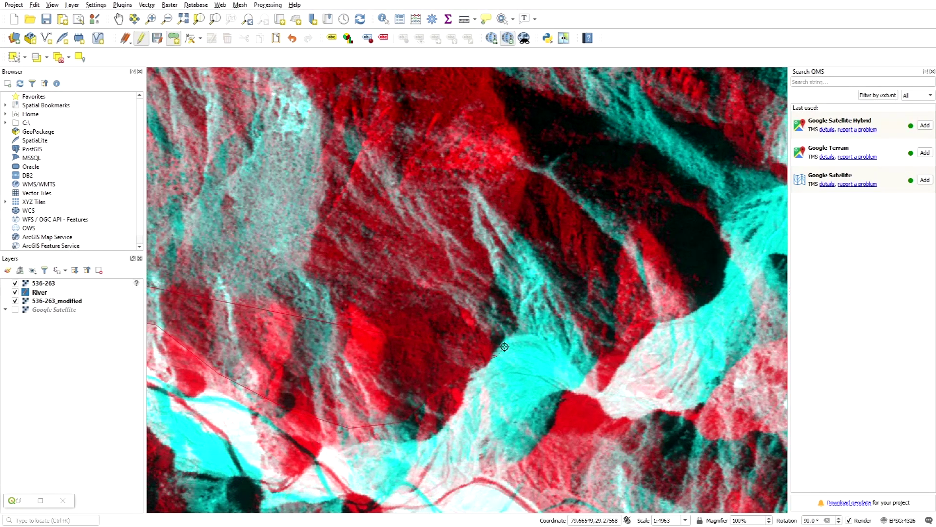
left_click(489, 359)
left_click(496, 347)
left_click(513, 337)
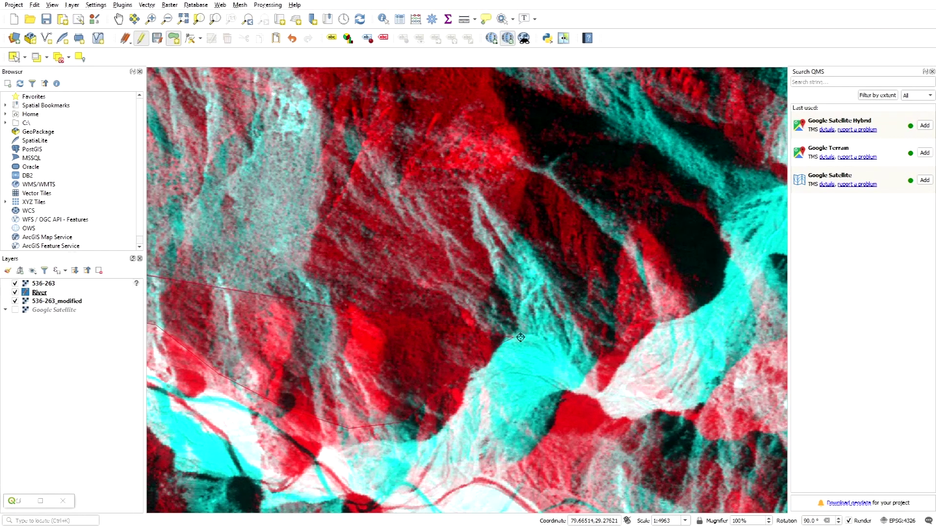
left_click(533, 339)
left_click(550, 345)
left_click(571, 360)
left_click(585, 372)
left_click(600, 369)
left_click(661, 323)
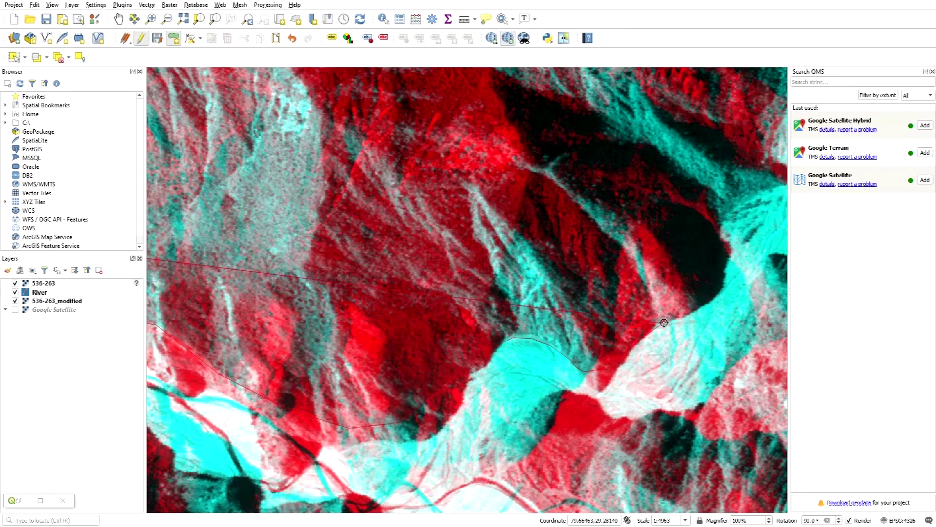
left_click(687, 310)
Continue the tributary's upper edge around the dark slope and along the bright cyan fan farther upstream
scroll(708, 300, "down", 1)
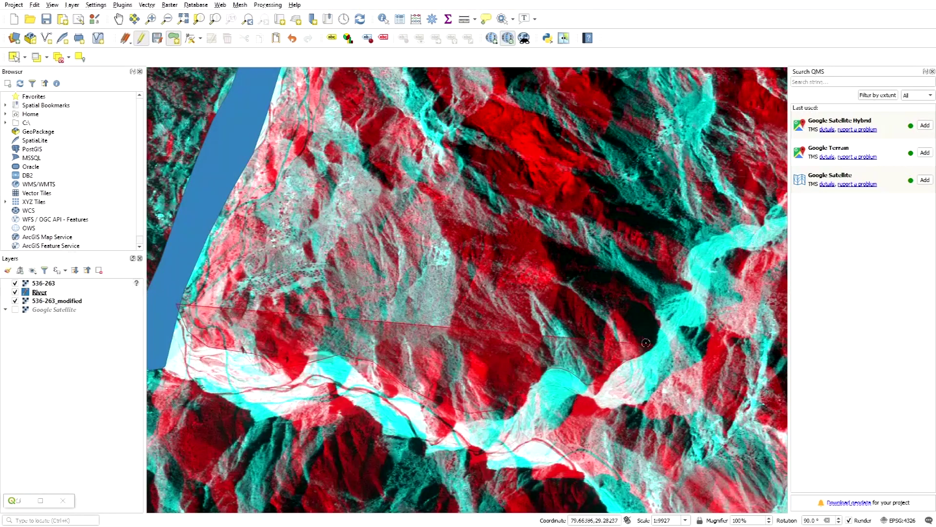
scroll(670, 313, "up", 1)
left_click(644, 363)
left_click(645, 322)
left_click(653, 281)
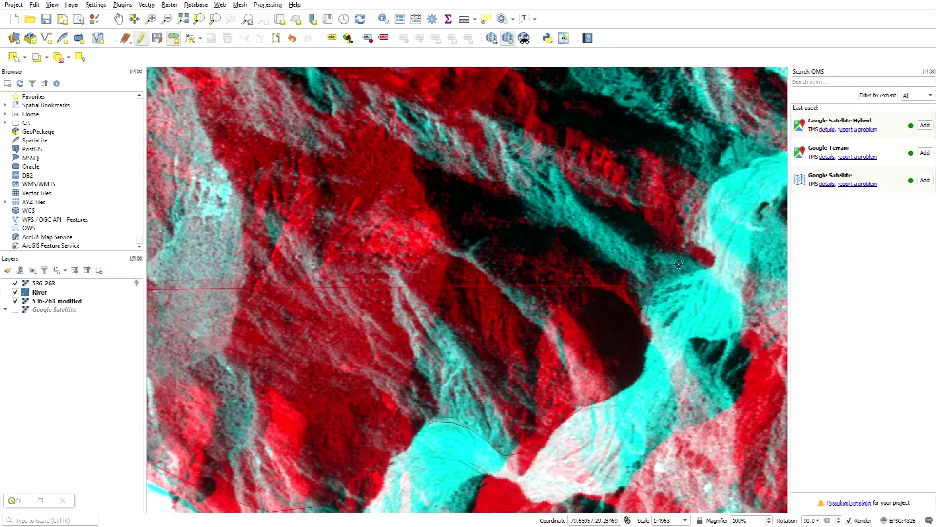
left_click(701, 244)
left_click(716, 220)
Carry the tributary's edge upstream along the wide cyan upper valley to the narrow channel near its head
scroll(564, 344, "down", 3)
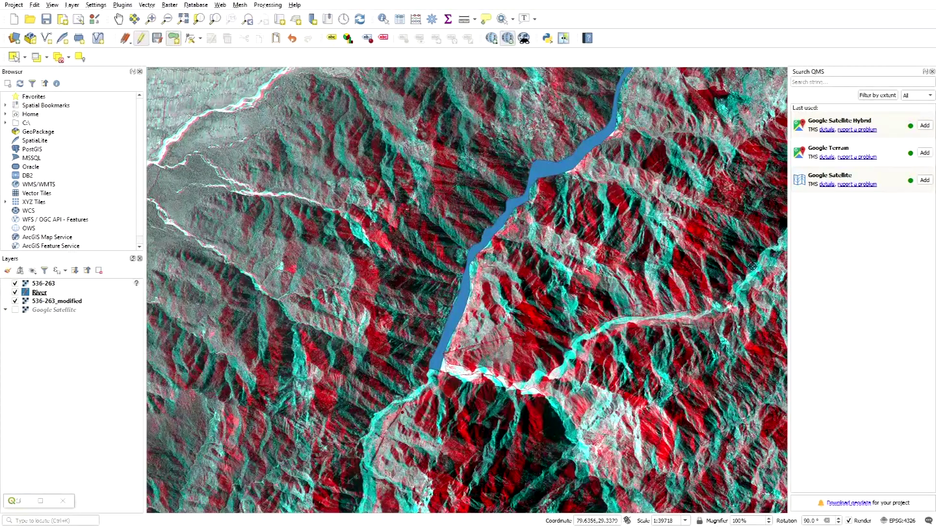
scroll(610, 337, "down", 1)
scroll(627, 352, "up", 2)
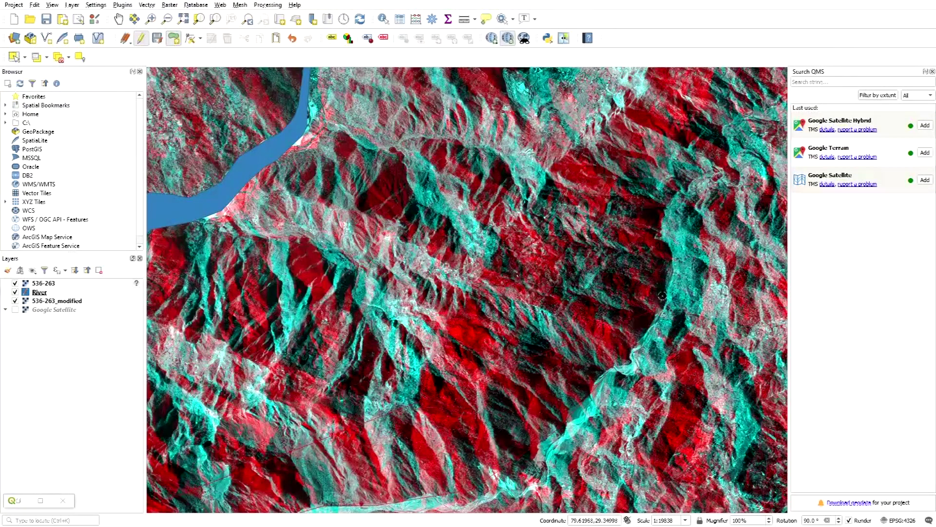
scroll(661, 236, "up", 1)
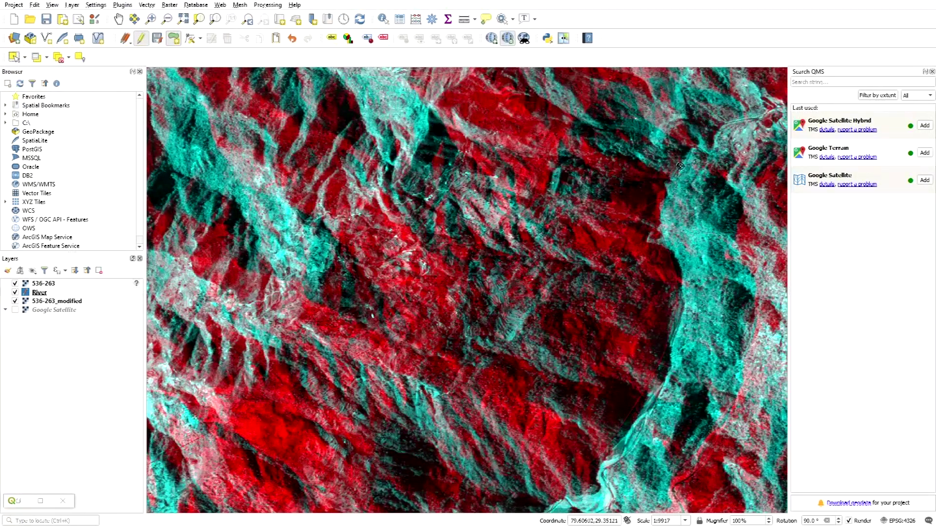
scroll(655, 195, "up", 2)
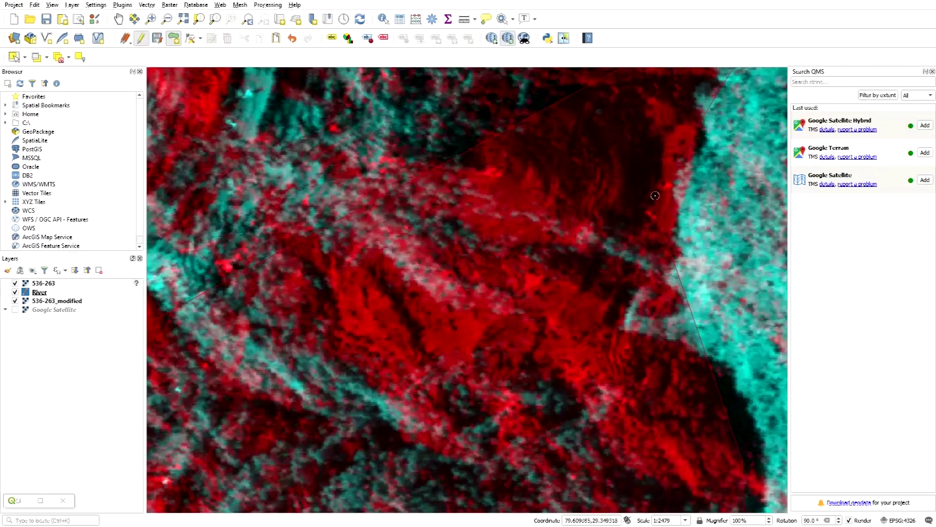
scroll(670, 260, "up", 1)
scroll(624, 274, "down", 2)
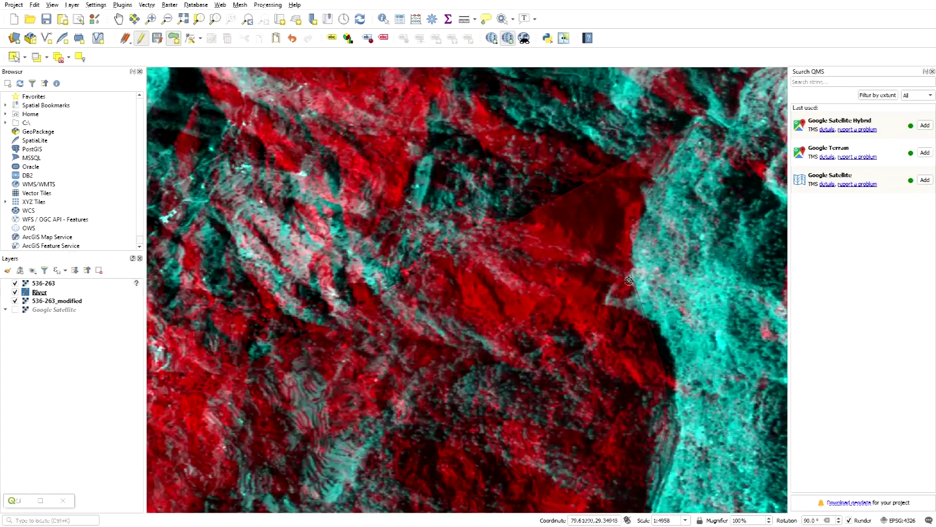
scroll(629, 238, "up", 2)
scroll(592, 319, "down", 1)
scroll(592, 318, "up", 1)
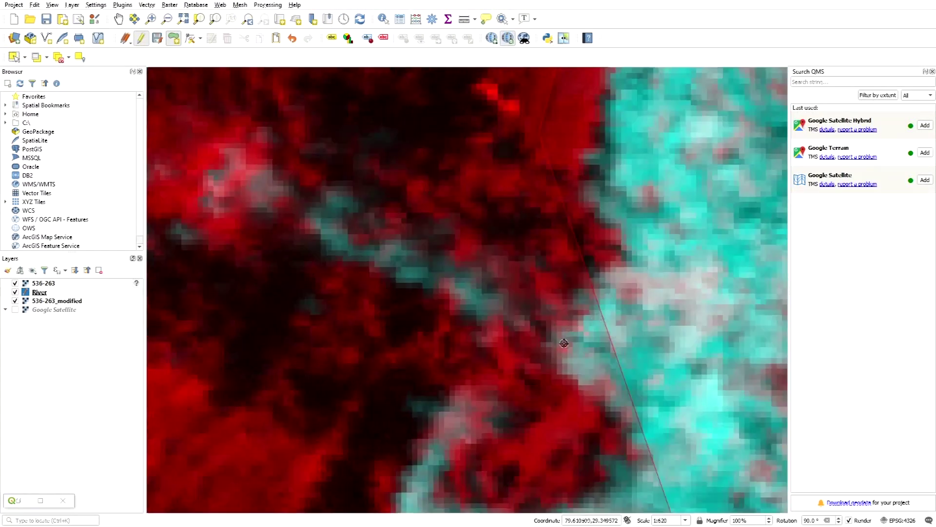
scroll(564, 341, "down", 2)
scroll(645, 179, "up", 2)
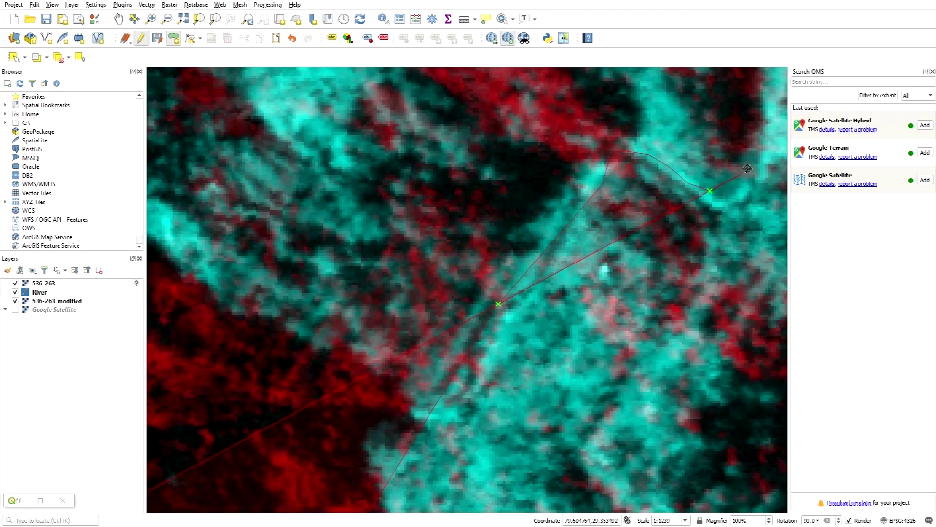
scroll(609, 258, "down", 2)
scroll(609, 258, "up", 1)
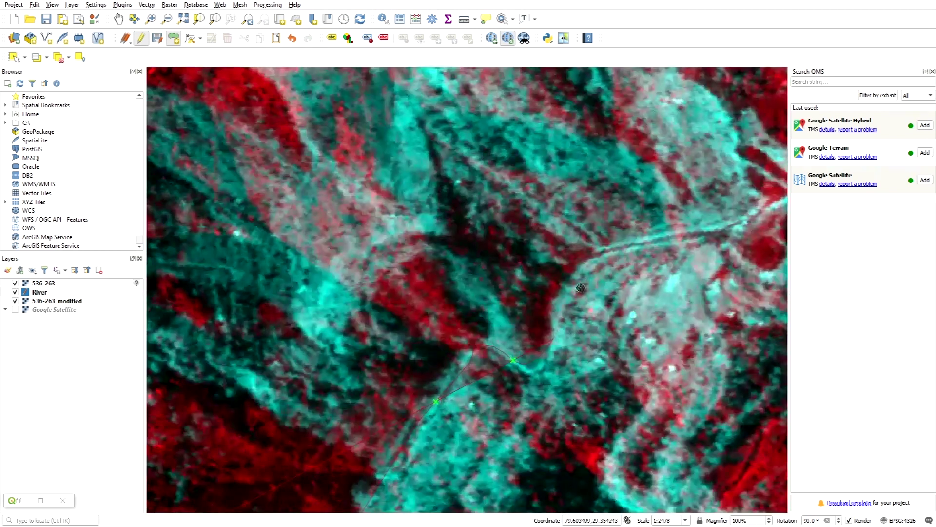
Trace the edge along the curved headwater channel to the tributary's upstream end
left_click(577, 266)
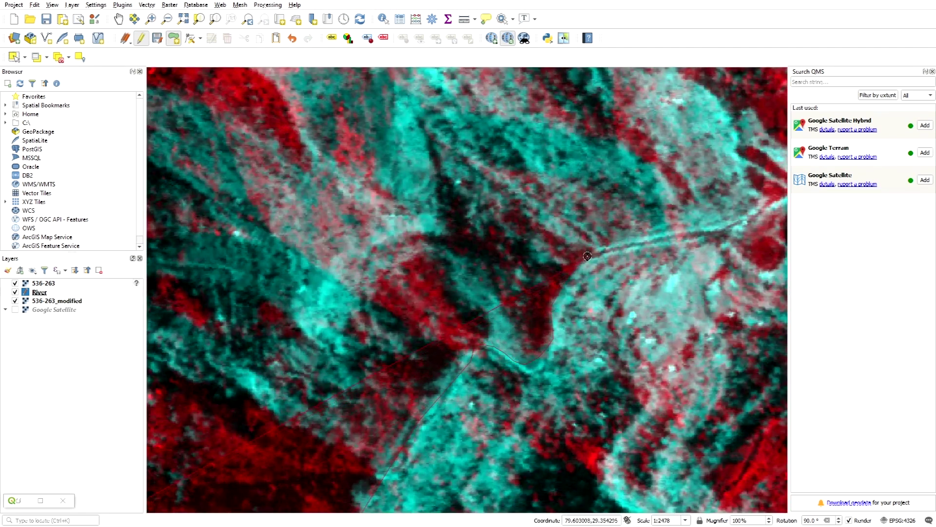
left_click(680, 226)
left_click(731, 211)
left_click(755, 197)
scroll(628, 258, "down", 2)
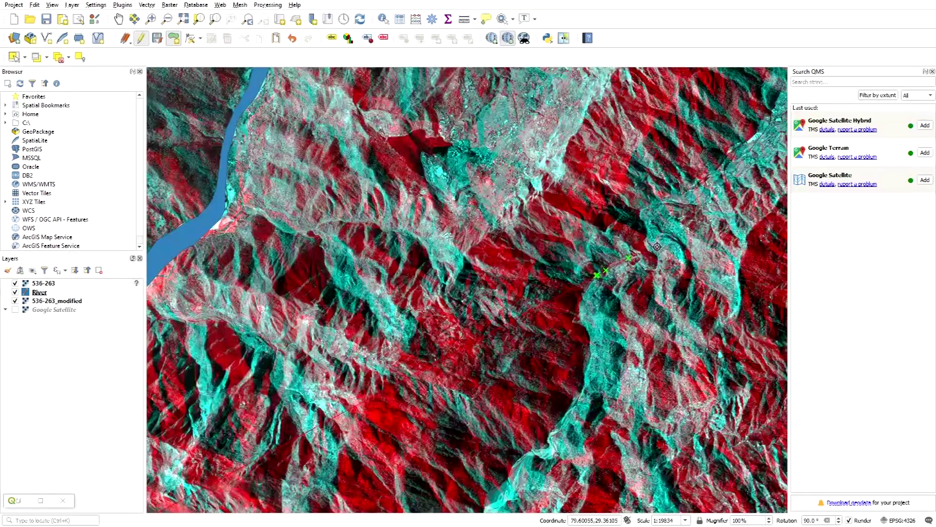
Turn at the upstream end and trace the opposite bank back down the winding headwater channel
scroll(626, 262, "up", 2)
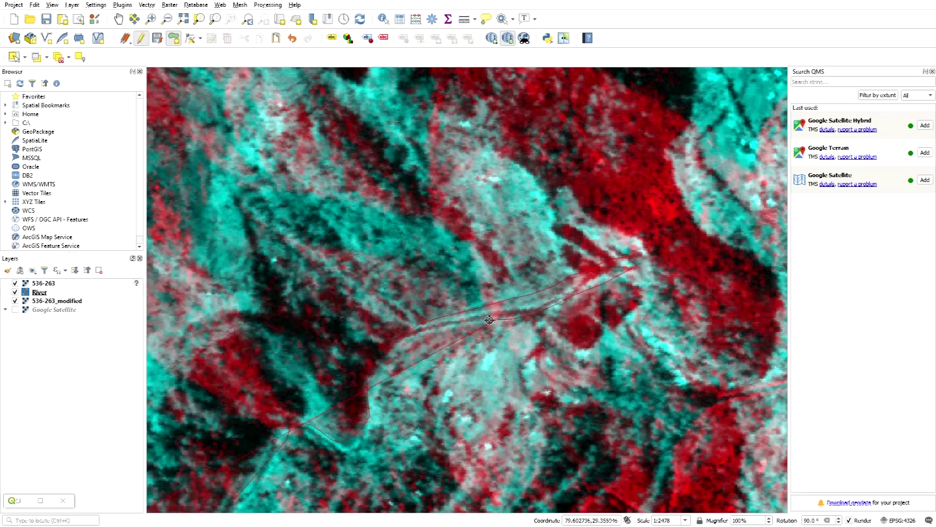
left_click(409, 349)
left_click(391, 387)
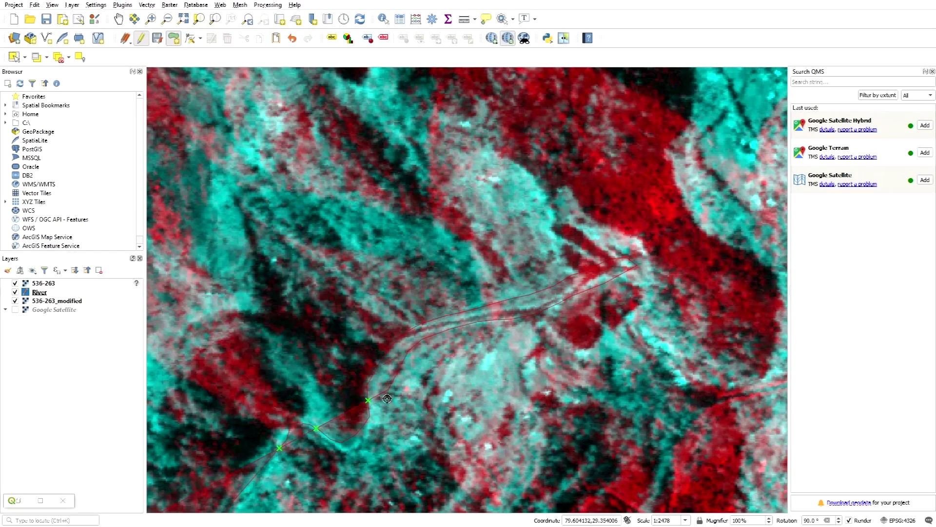
left_click(387, 417)
left_click(376, 440)
left_click(355, 454)
left_click(315, 449)
left_click(295, 453)
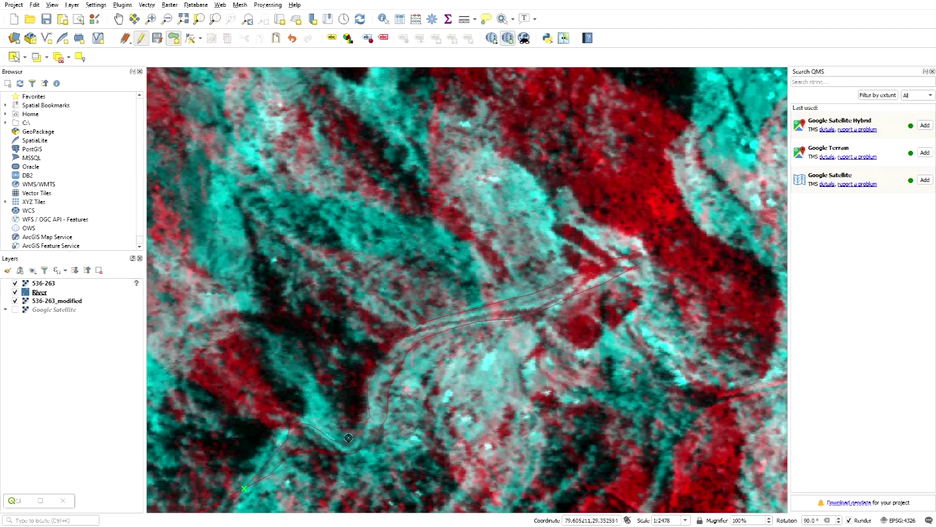
Trace the opposite bank downstream along the border between the dark red slope and the wide cyan valley
scroll(651, 253, "down", 3)
scroll(628, 295, "up", 2)
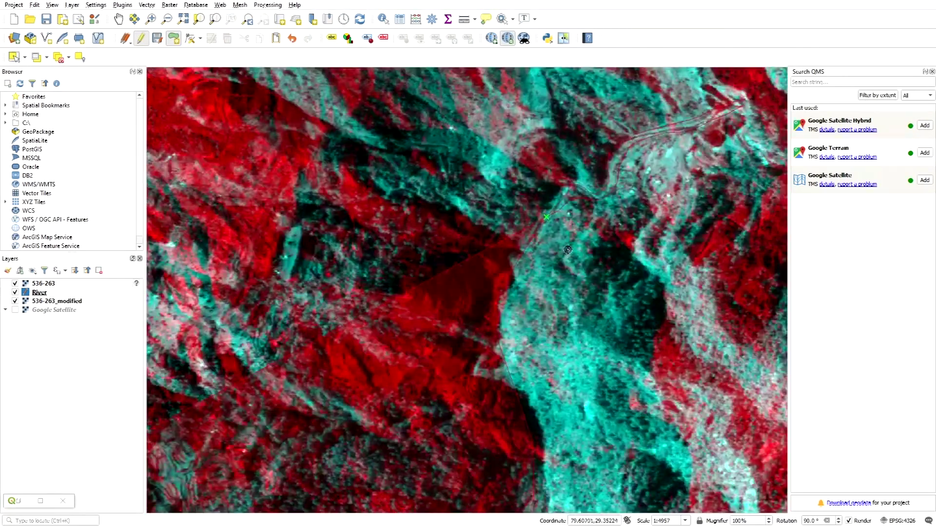
scroll(580, 234, "up", 1)
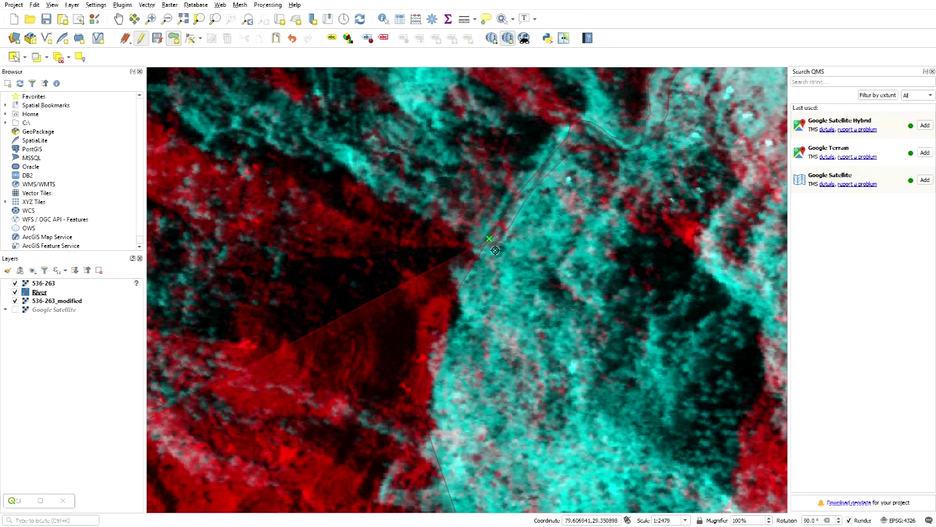
left_click(459, 313)
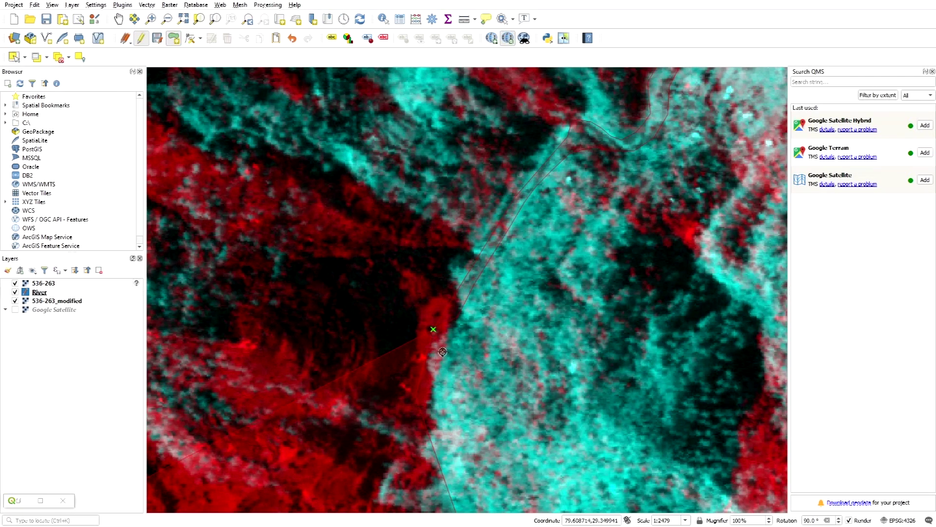
left_click(439, 365)
scroll(408, 192, "down", 2)
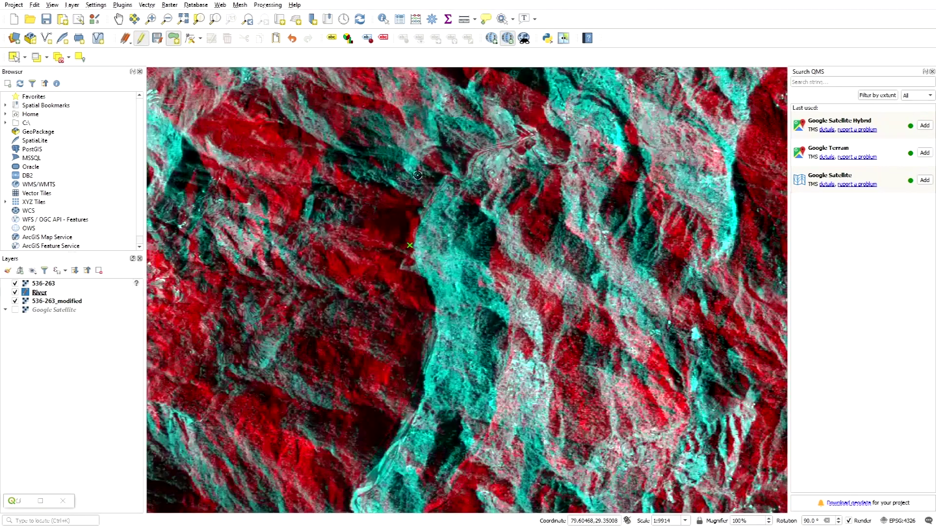
left_click(433, 293)
left_click(441, 324)
left_click(440, 352)
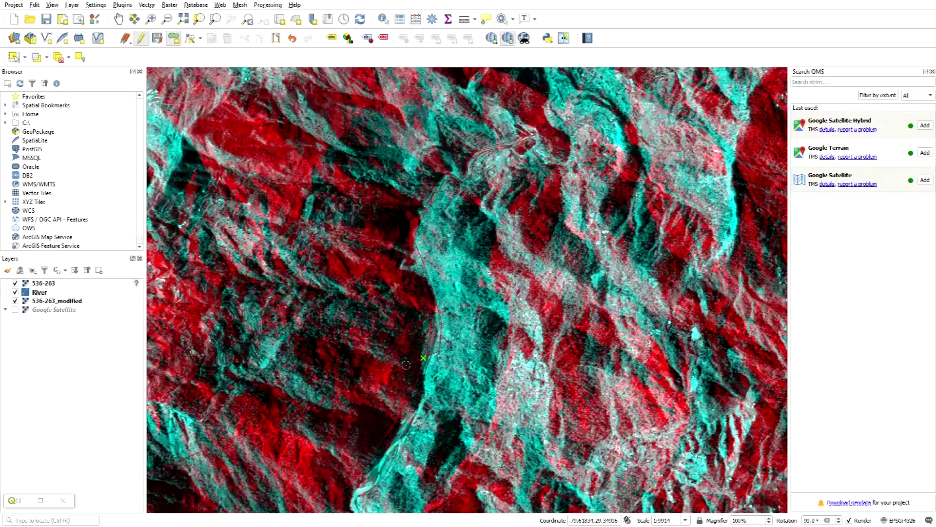
Continue the opposite bank down the narrow diagonal cyan stretch of the tributary valley
scroll(406, 364, "down", 1)
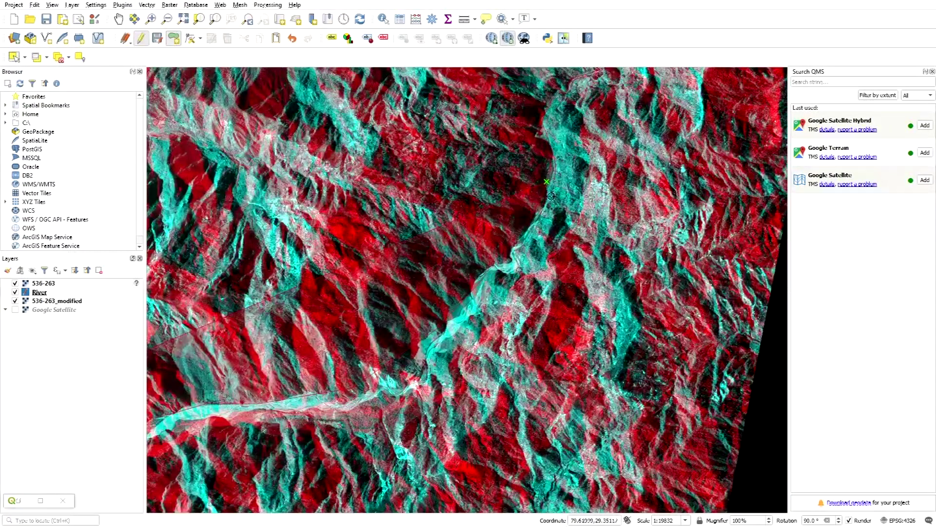
left_click(545, 207)
left_click(534, 223)
left_click(513, 255)
left_click(493, 276)
left_click(480, 298)
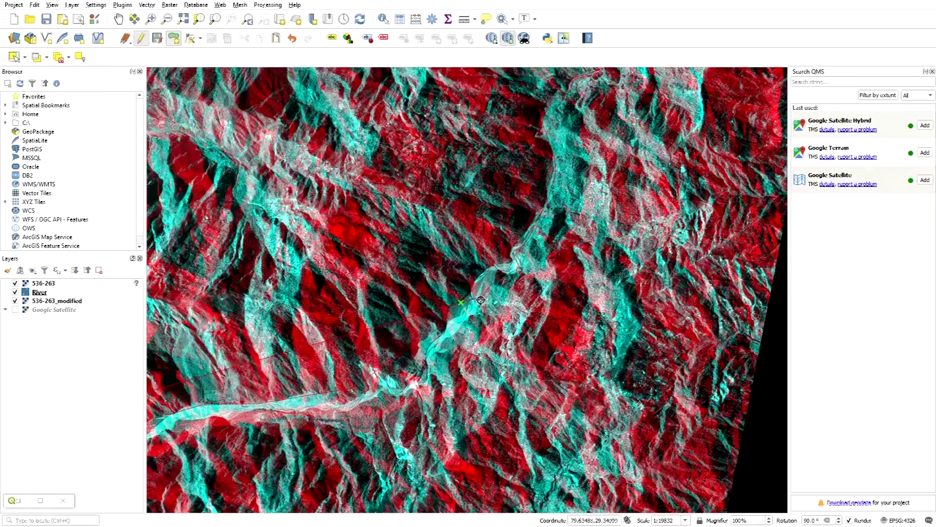
left_click(461, 324)
left_click(435, 345)
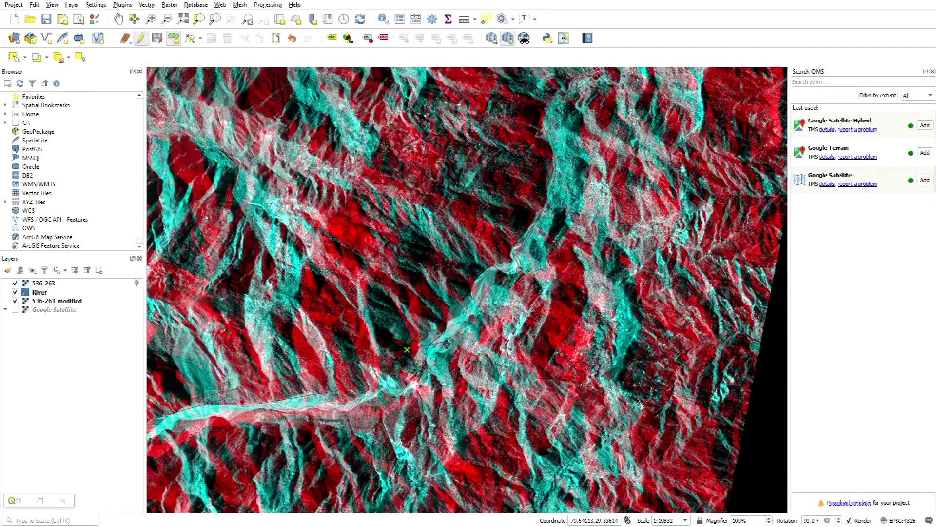
Trace the opposite bank around the valley bend and into the broad pale reach of the tributary
left_click(428, 371)
left_click(416, 385)
left_click(396, 394)
left_click(373, 398)
left_click(351, 408)
left_click(322, 410)
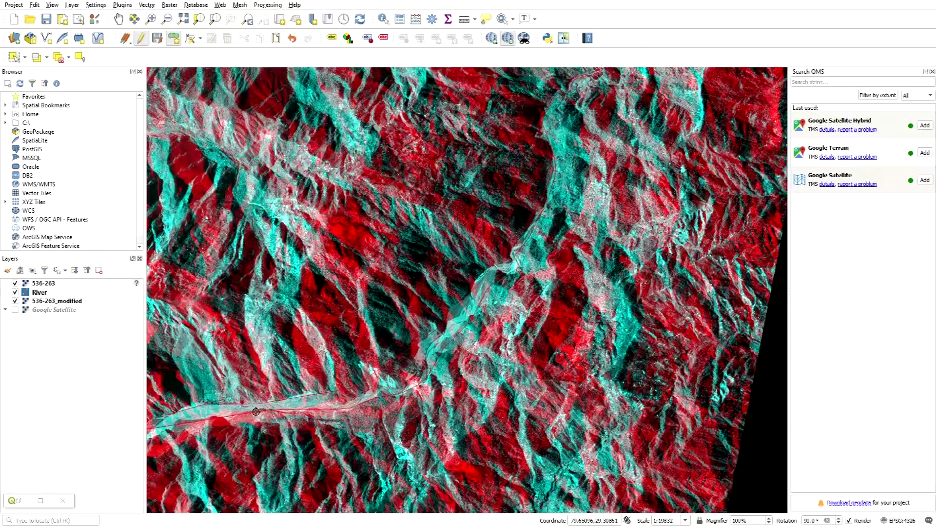
Trace the tributary's lower edge past the narrow neck and cyan bend to the white braided channel
scroll(667, 209, "down", 2)
scroll(523, 282, "up", 2)
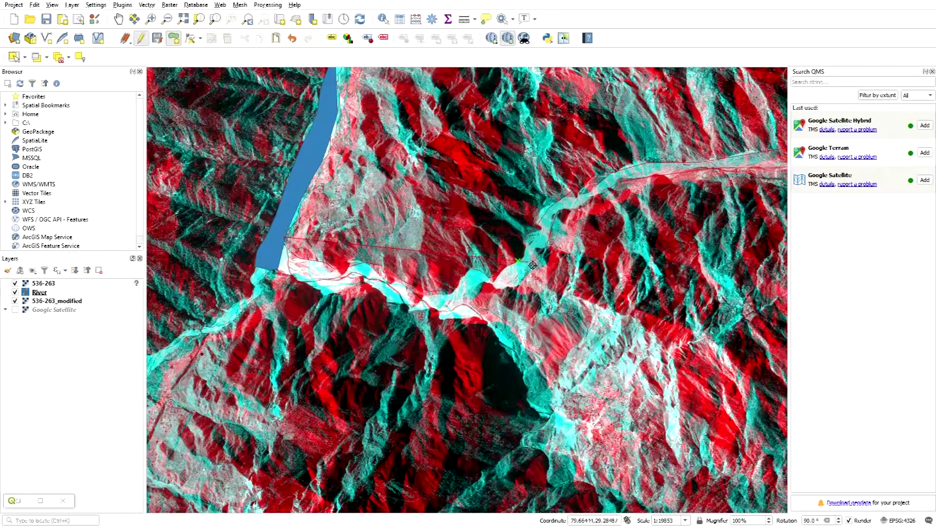
left_click(507, 288)
left_click(490, 288)
left_click(467, 294)
left_click(458, 304)
left_click(439, 312)
left_click(422, 313)
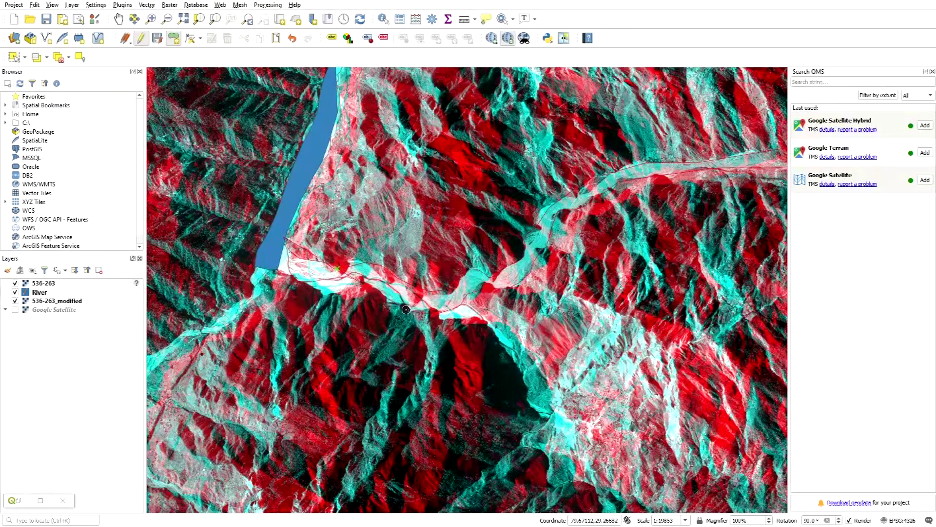
Carry the tributary's lower edge along the last braided stretch back toward the main river polygon
left_click(347, 286)
left_click(326, 290)
left_click(308, 289)
left_click(295, 277)
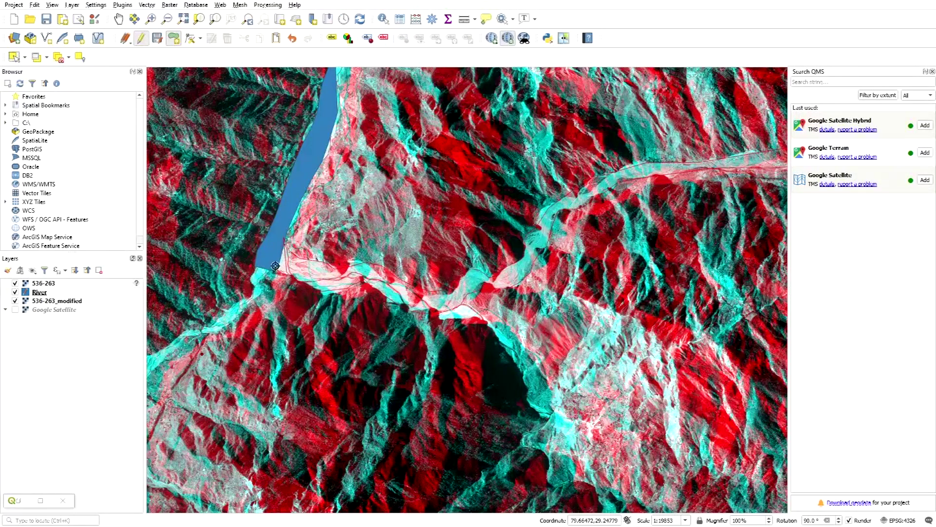
Finish the tributary polygon at the main river junction and accept its attributes with the id left empty
right_click(275, 265)
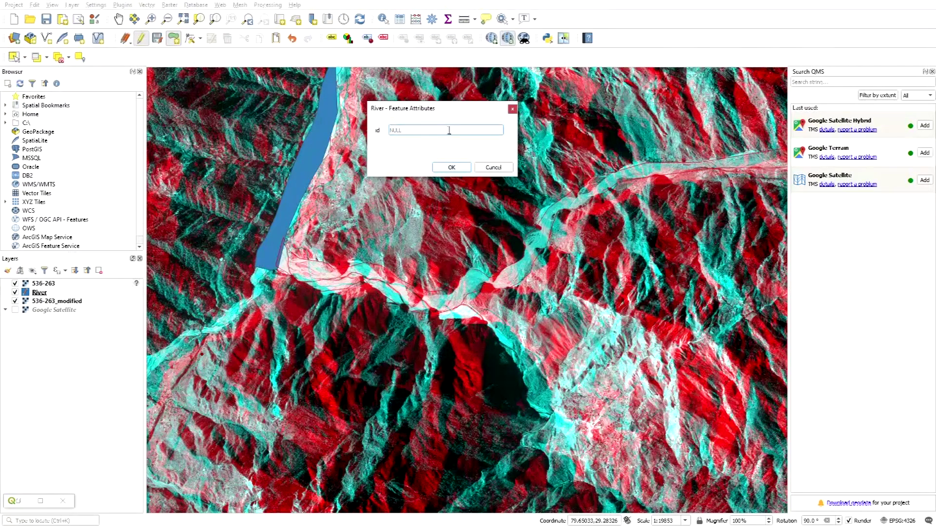
left_click(452, 167)
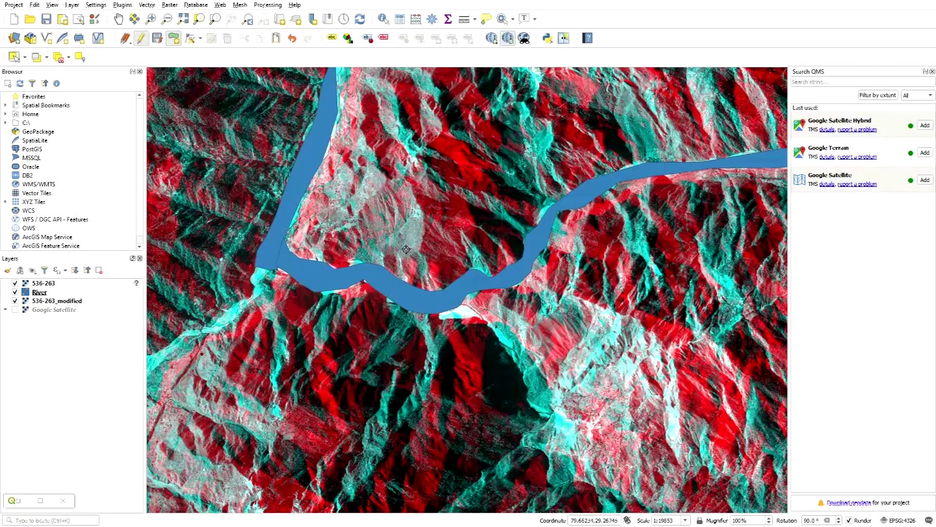
Examine the digitized river polygons on the full image and the settled flat areas along the river bends
scroll(408, 249, "down", 3)
scroll(390, 246, "up", 2)
scroll(378, 258, "down", 2)
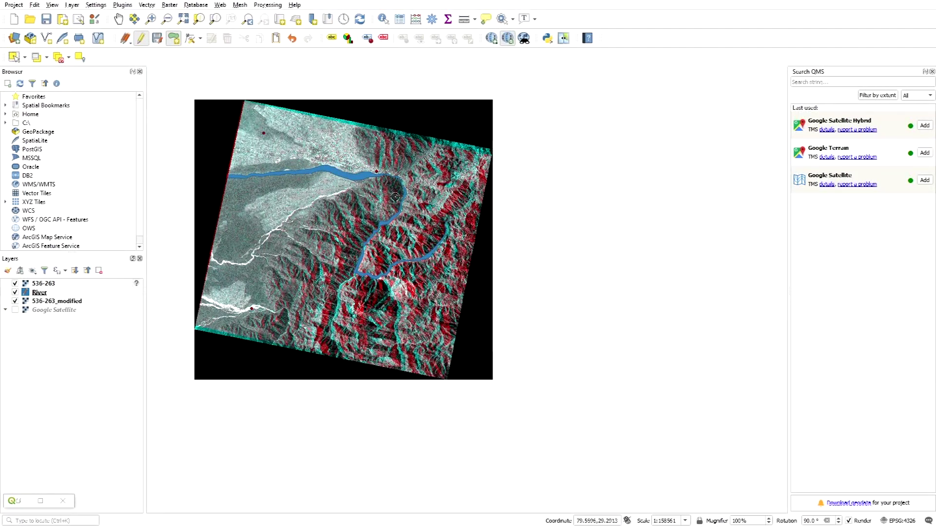
scroll(371, 236, "up", 1)
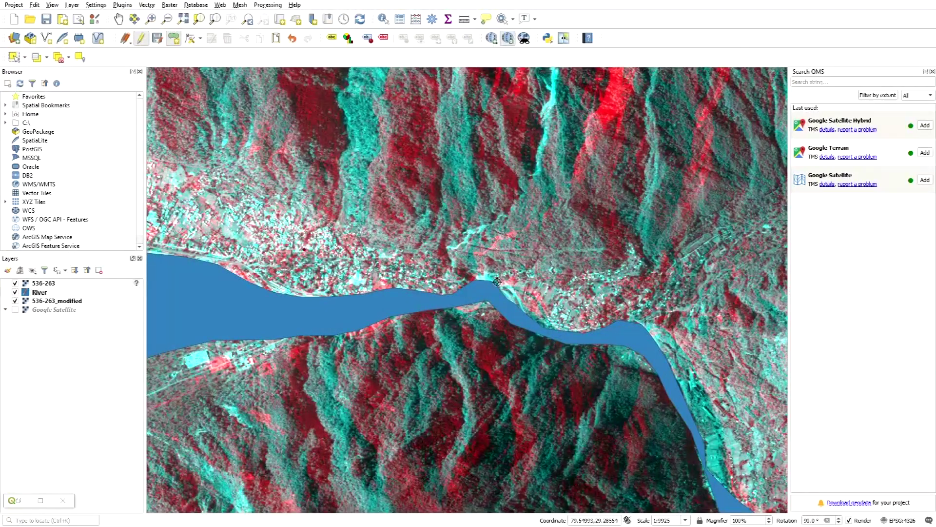
scroll(463, 282, "down", 1)
scroll(531, 288, "up", 1)
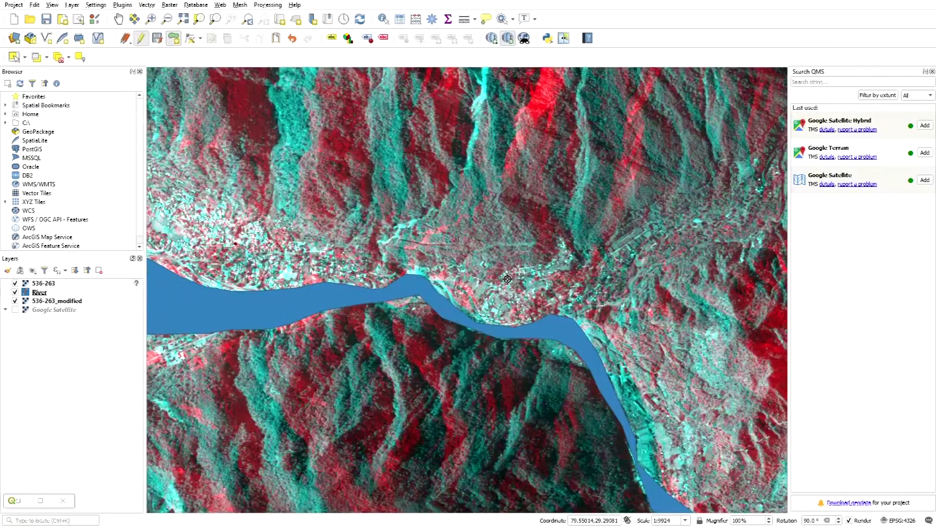
scroll(507, 279, "down", 1)
scroll(441, 283, "down", 2)
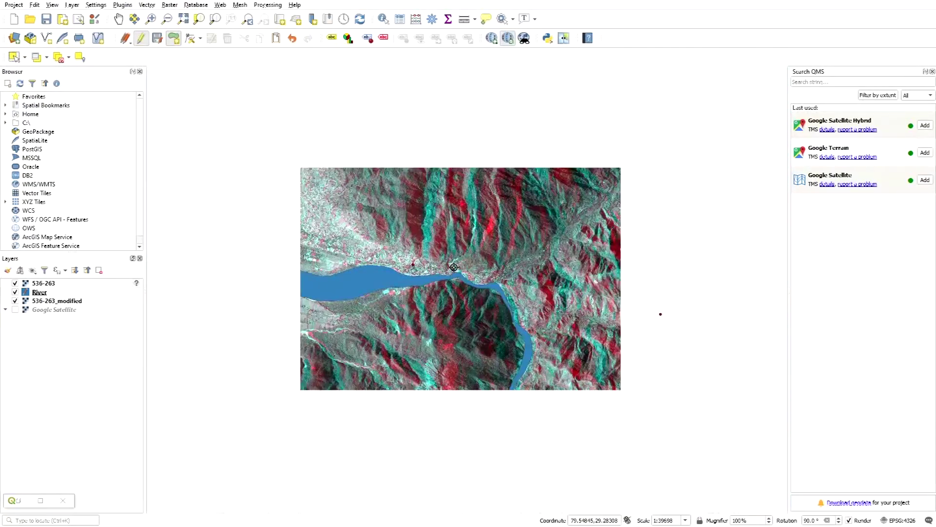
scroll(475, 260, "up", 4)
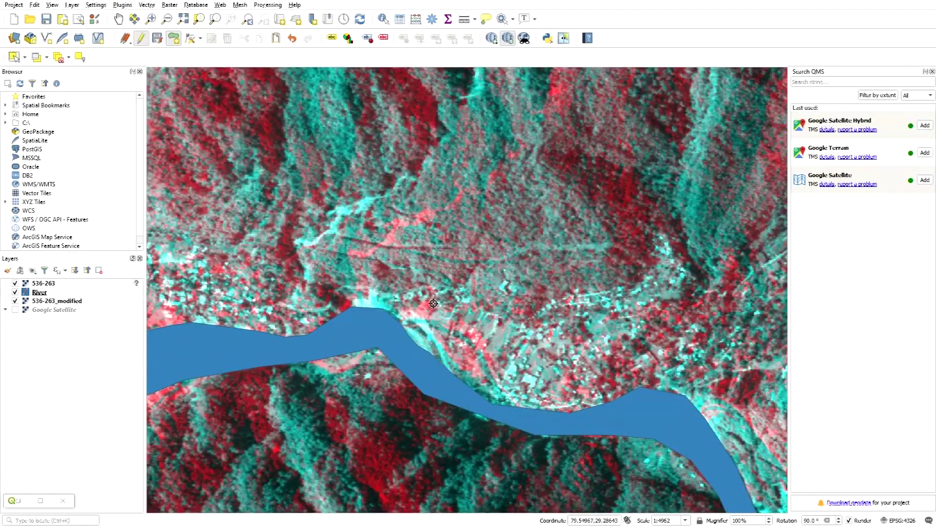
scroll(394, 272, "down", 1)
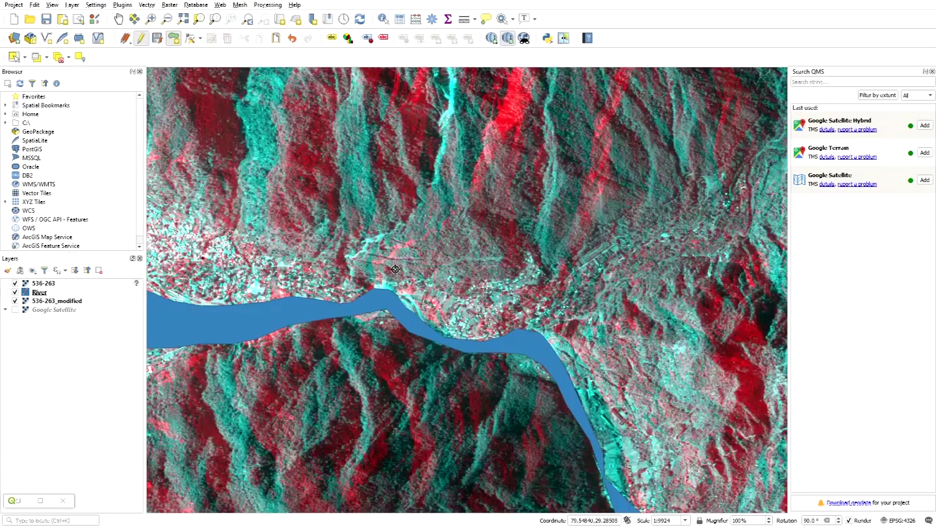
scroll(394, 292, "up", 1)
scroll(403, 281, "up", 1)
scroll(403, 282, "down", 1)
scroll(403, 282, "down", 1)
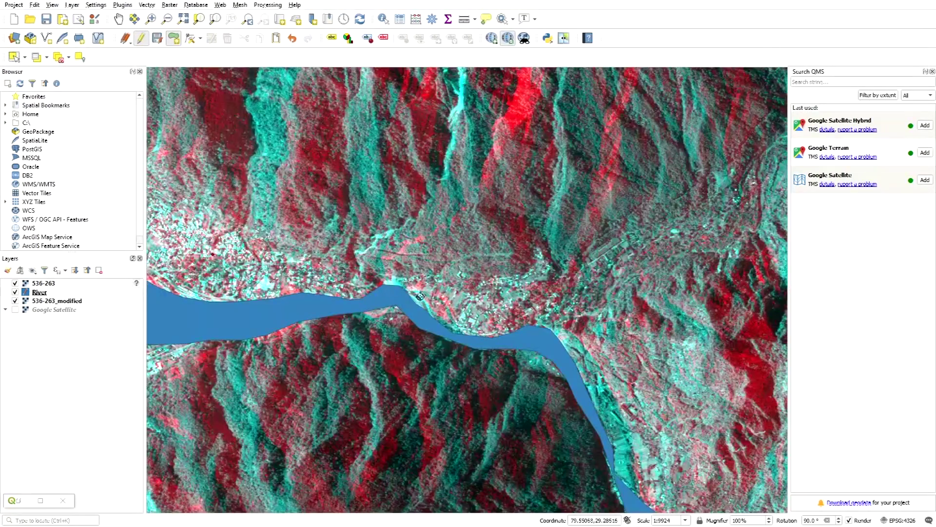
scroll(420, 296, "up", 1)
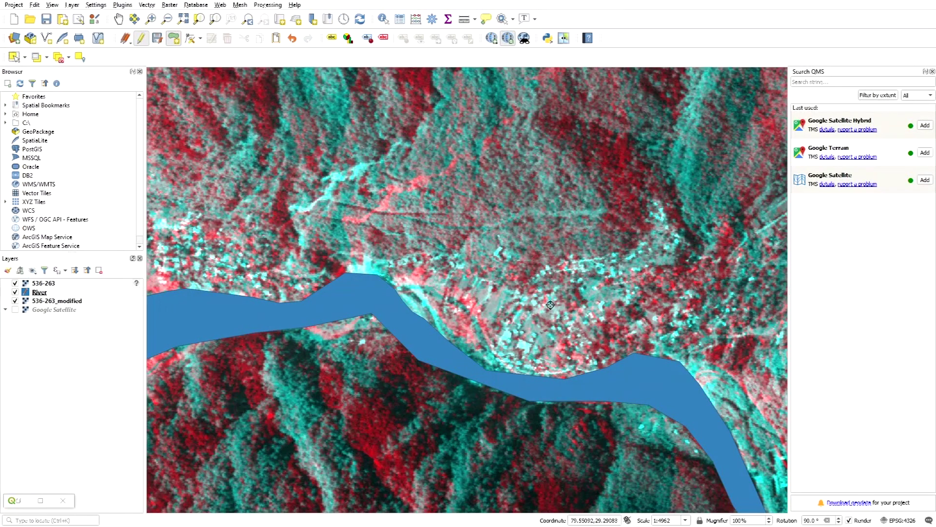
scroll(519, 314, "down", 1)
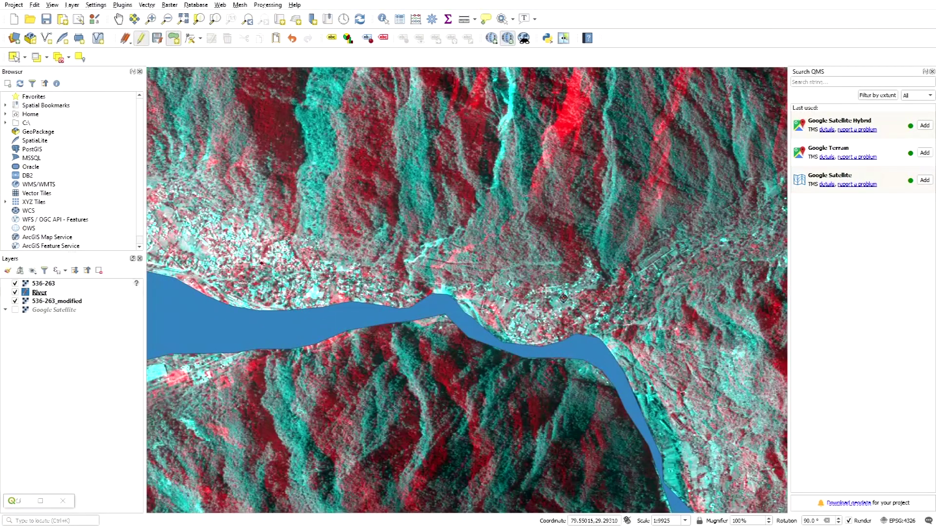
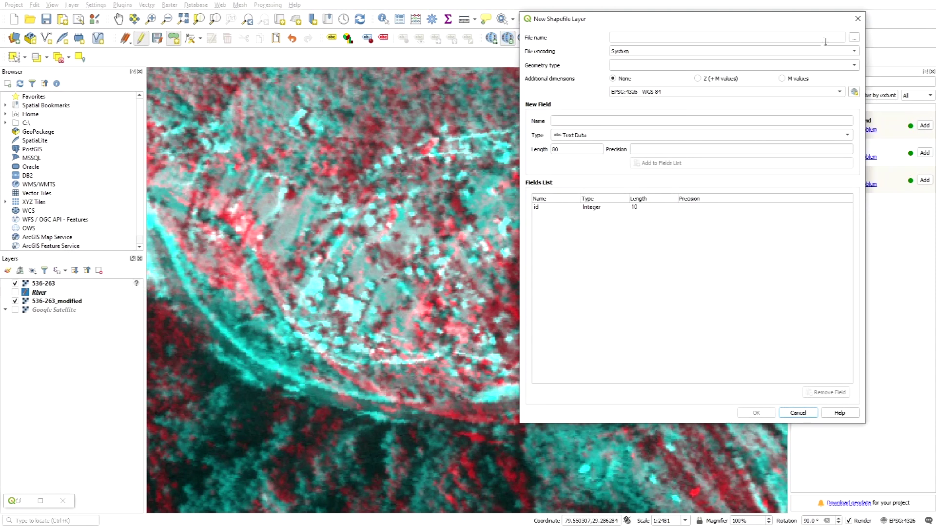
Name the new shapefile Terrace in the Lab folder and set its geometry type to Polygon
left_click(855, 38)
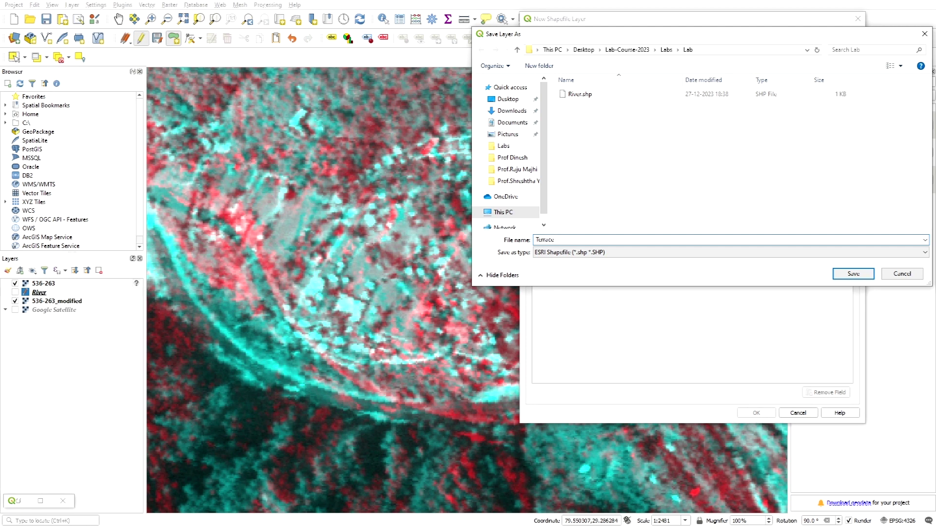
left_click(862, 279)
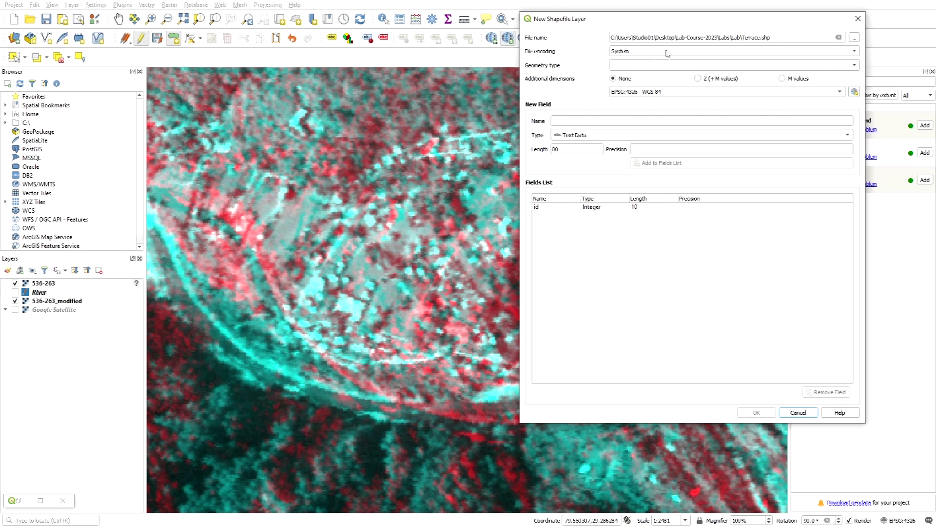
left_click(661, 69)
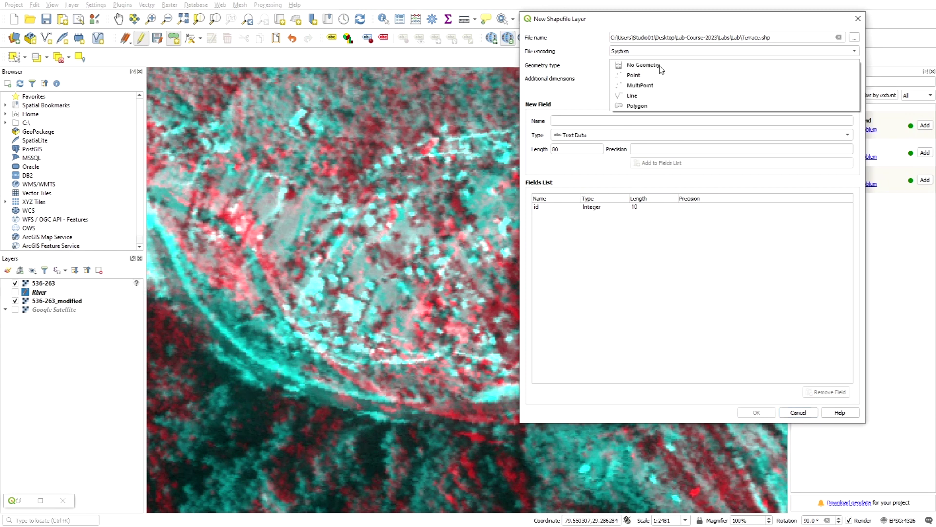
left_click(648, 103)
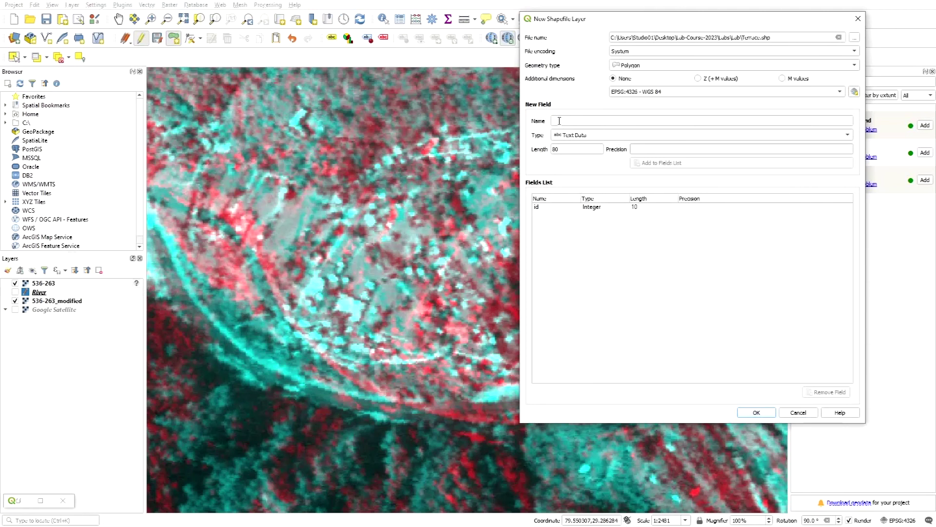
Add a text data field named Type to the fields list and create the Terrace layer
left_click(559, 121)
type("Type")
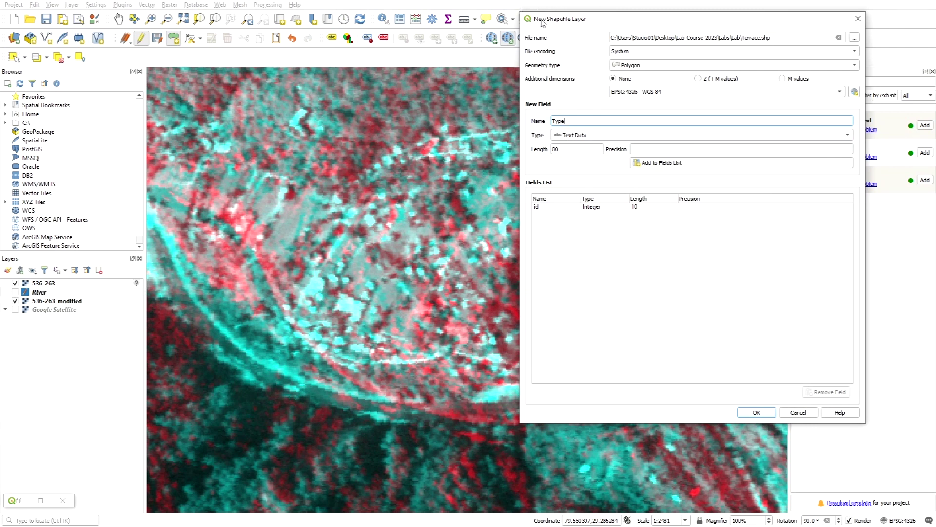
left_click(587, 139)
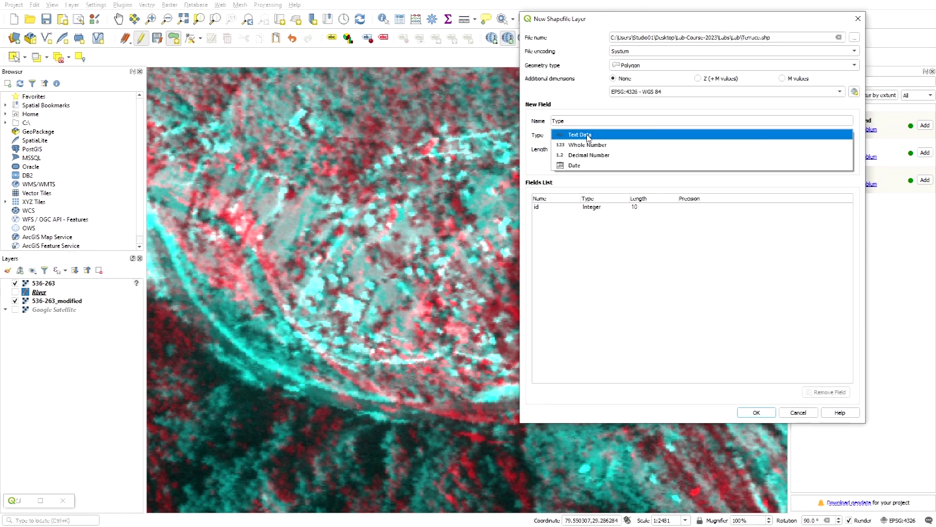
left_click(588, 139)
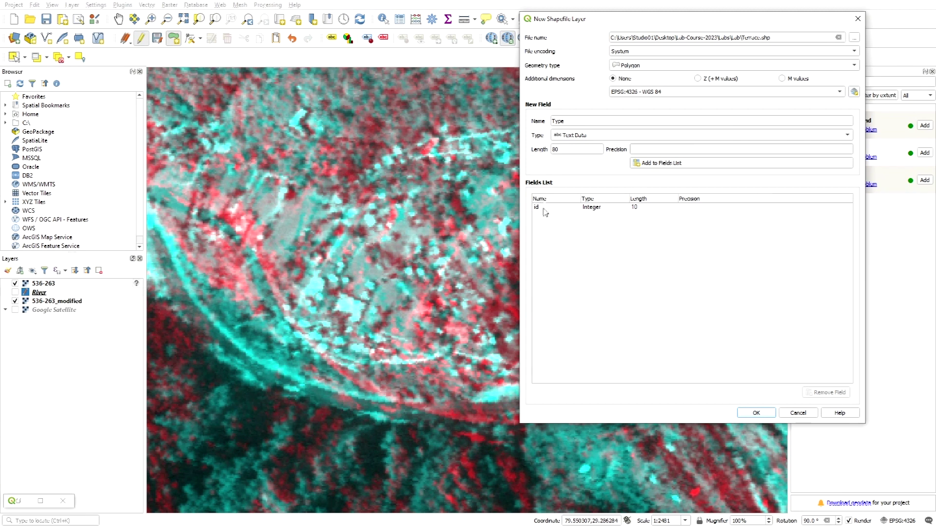
left_click(662, 166)
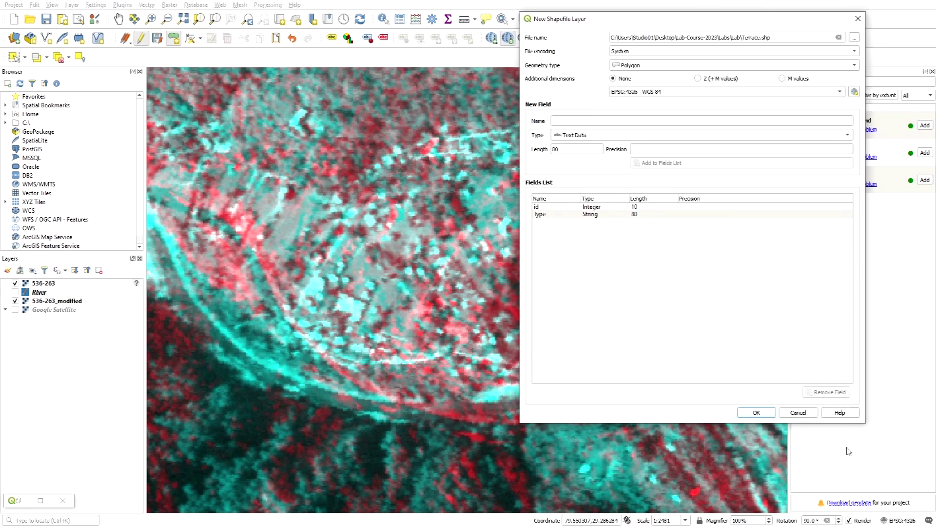
left_click(756, 412)
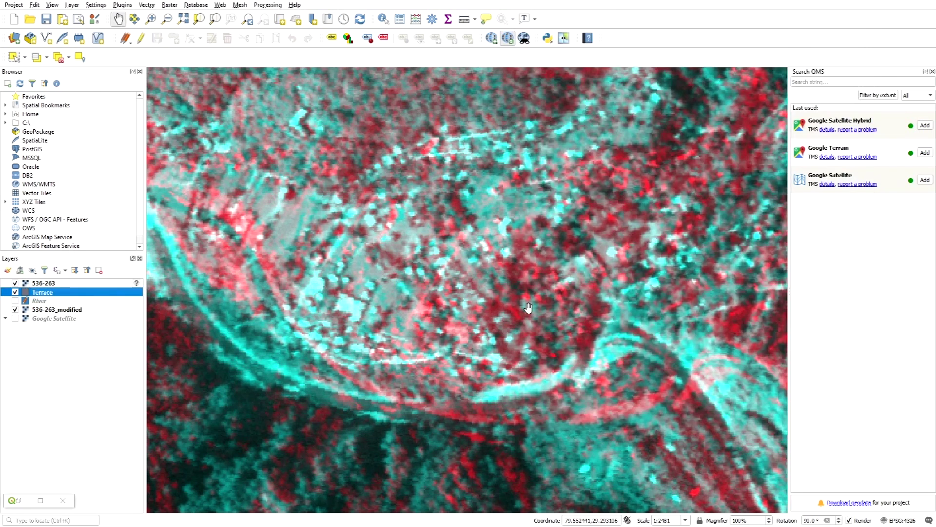
Check the fields in the Terrace layer's attribute table and put the table away
right_click(44, 295)
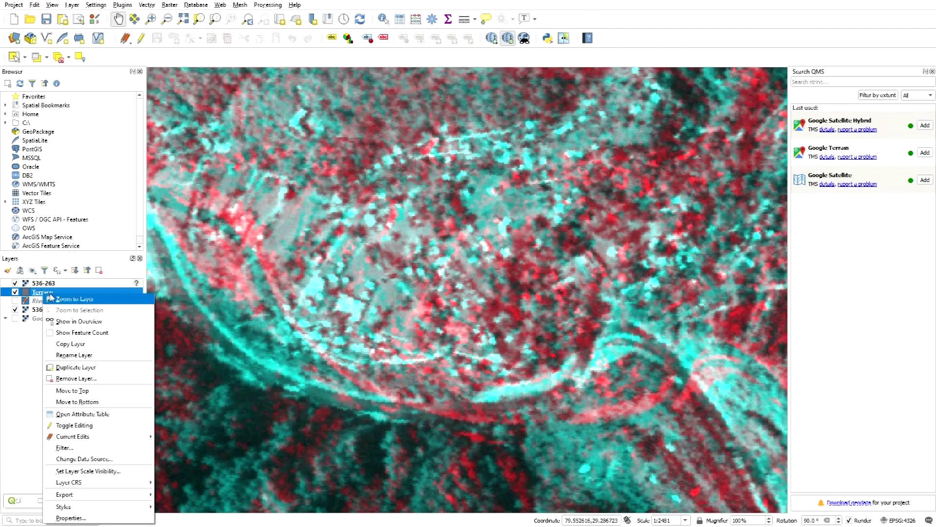
left_click(84, 413)
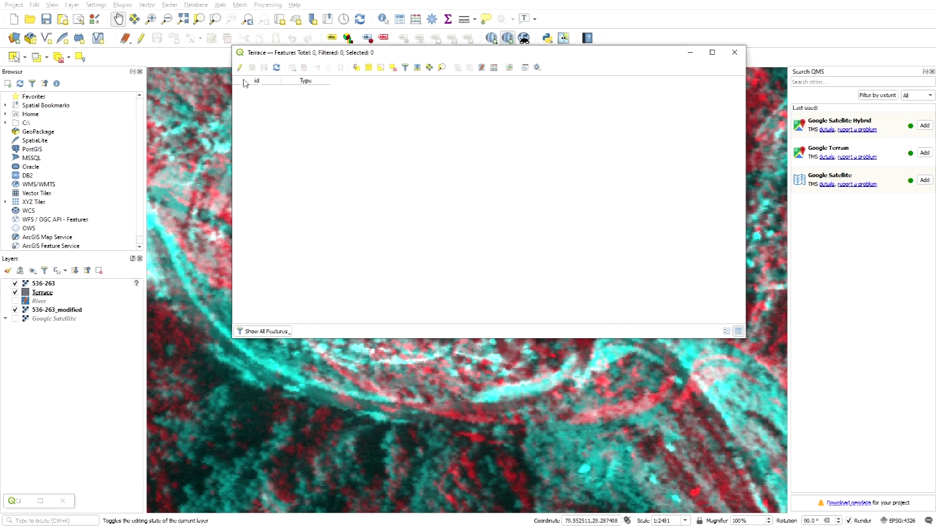
left_click(692, 52)
Enable editing on the Terrace layer and start a polygon from the settlement's riverside edge up across the dark red vegetated patch
left_click(141, 39)
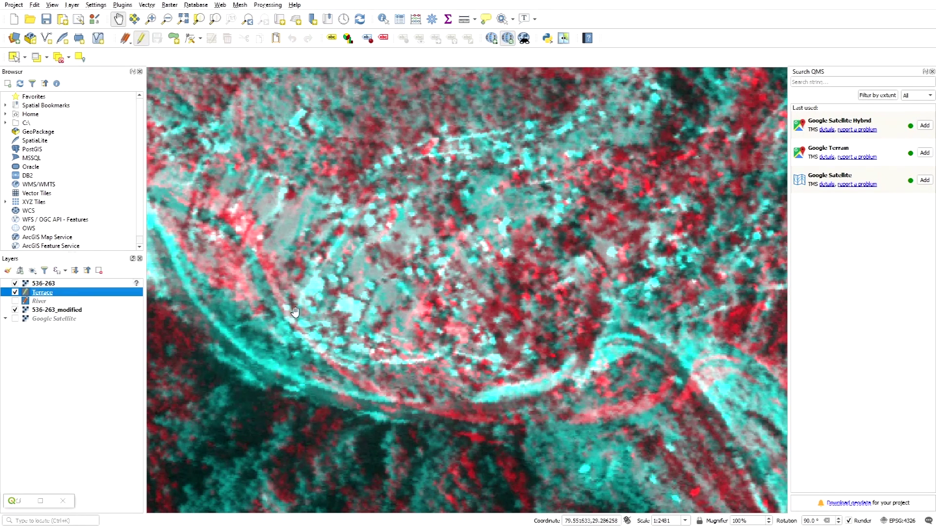
scroll(463, 320, "down", 1)
scroll(533, 296, "up", 2)
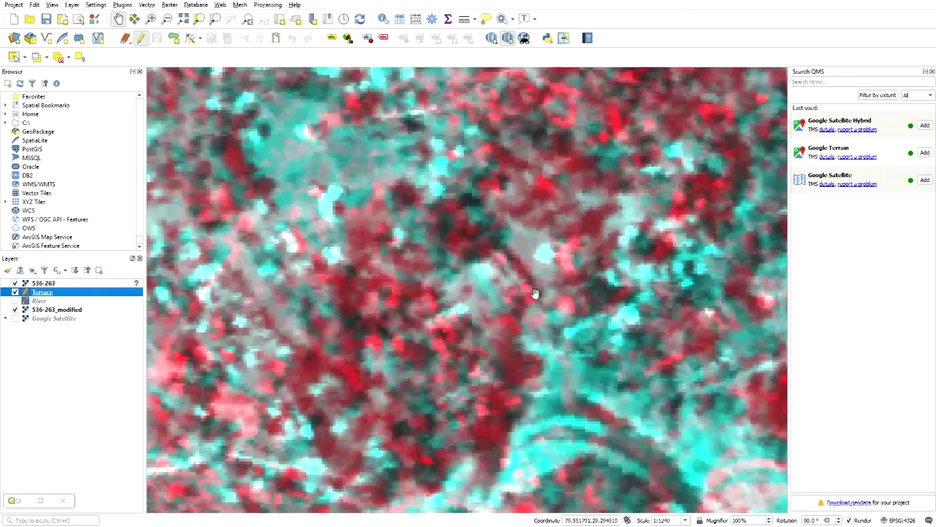
left_click(174, 38)
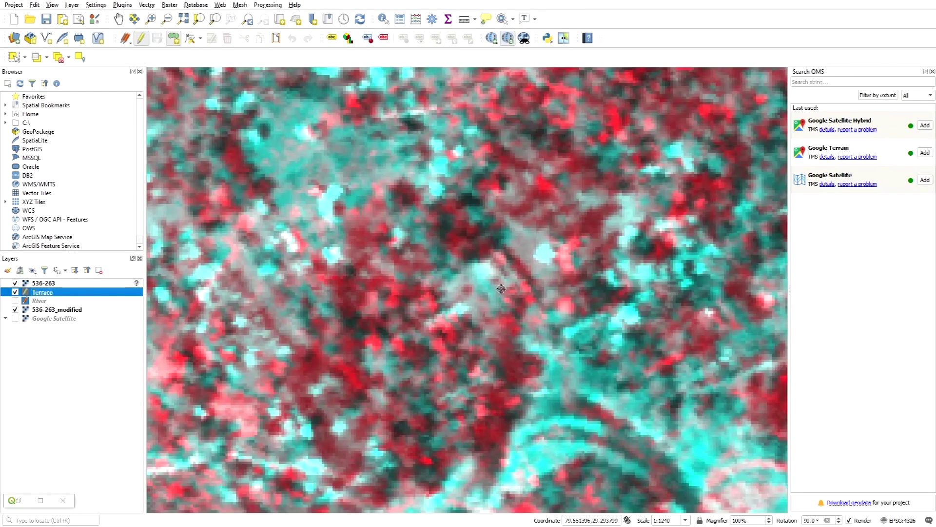
scroll(558, 449, "down", 1)
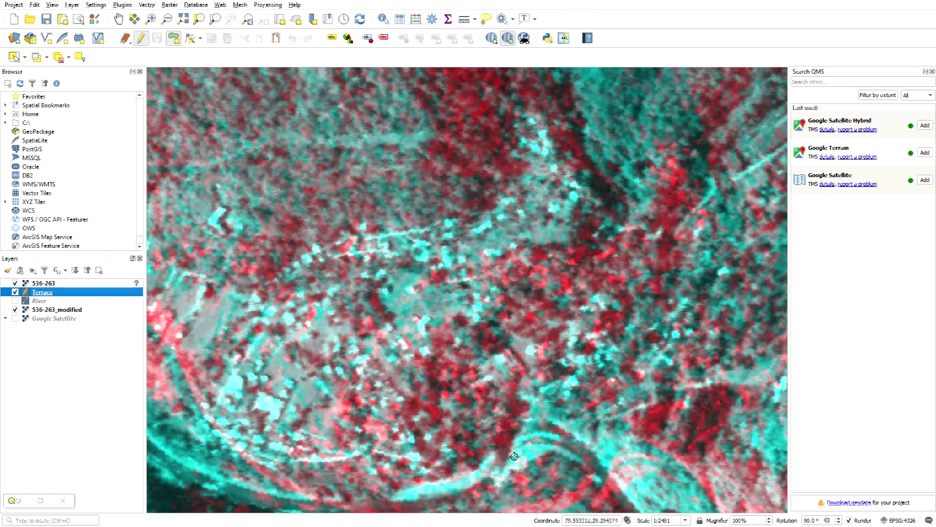
left_click(425, 456)
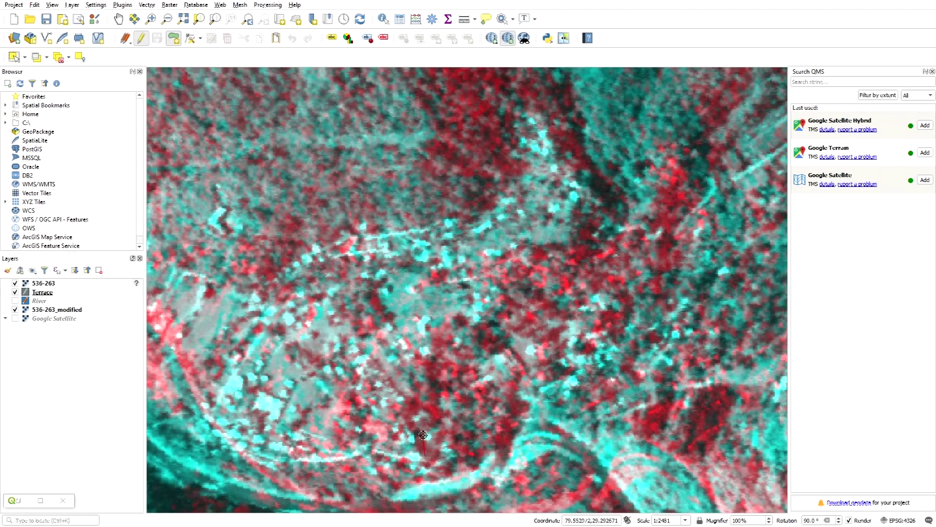
left_click(447, 370)
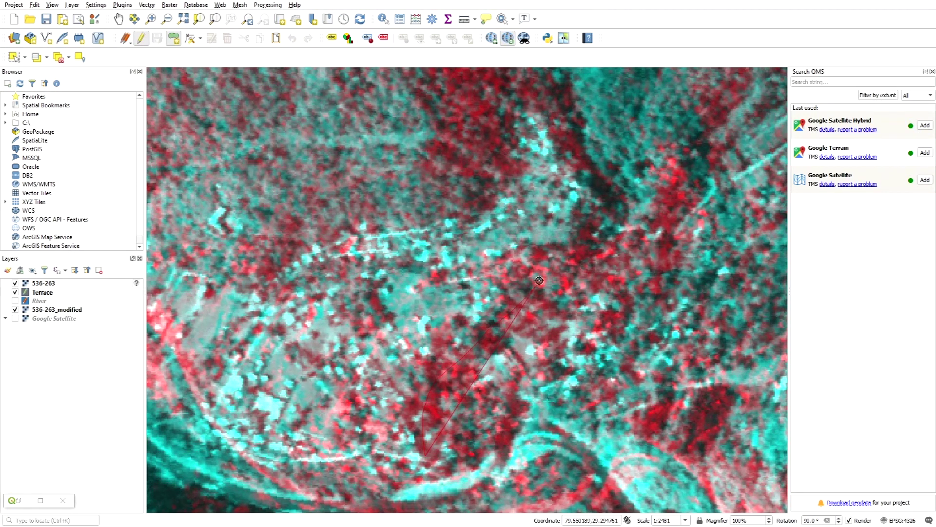
left_click(549, 268)
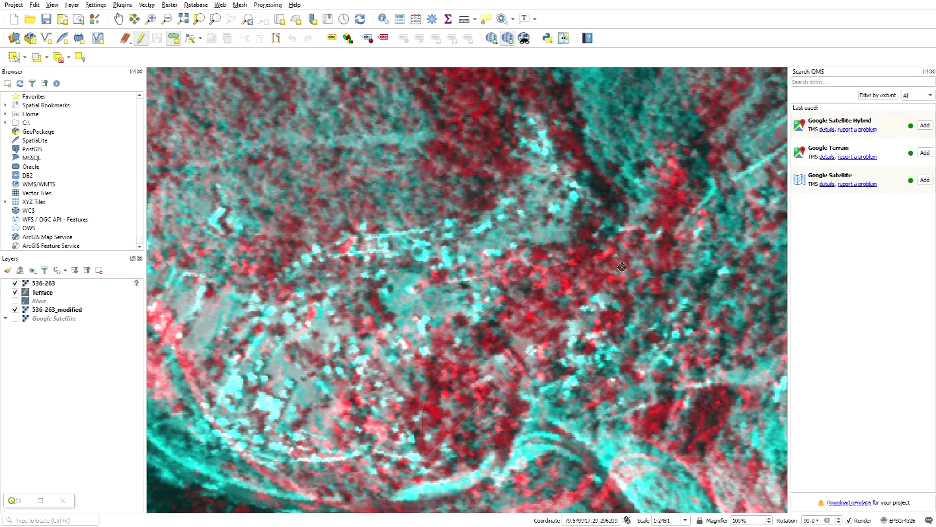
Trace the far side of the terrace polygon back down to the cyan river bend
left_click(666, 307)
left_click(652, 319)
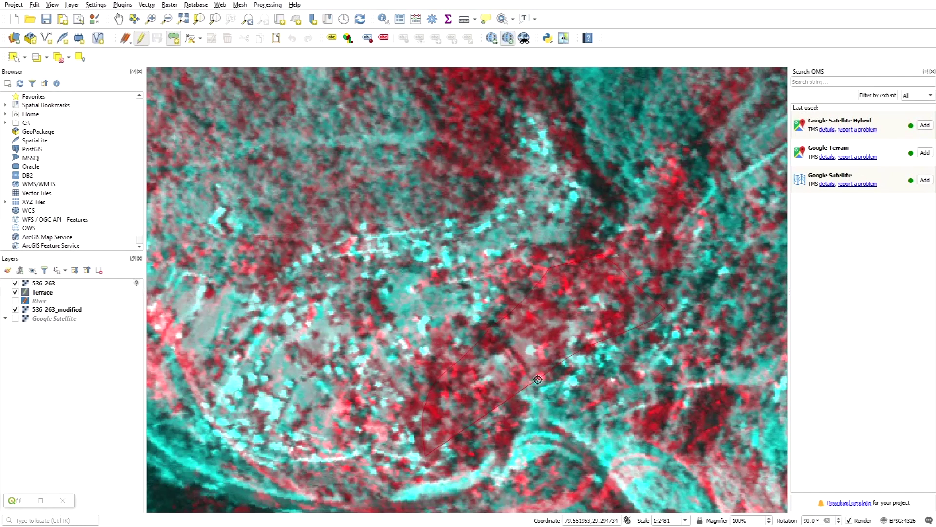
left_click(524, 391)
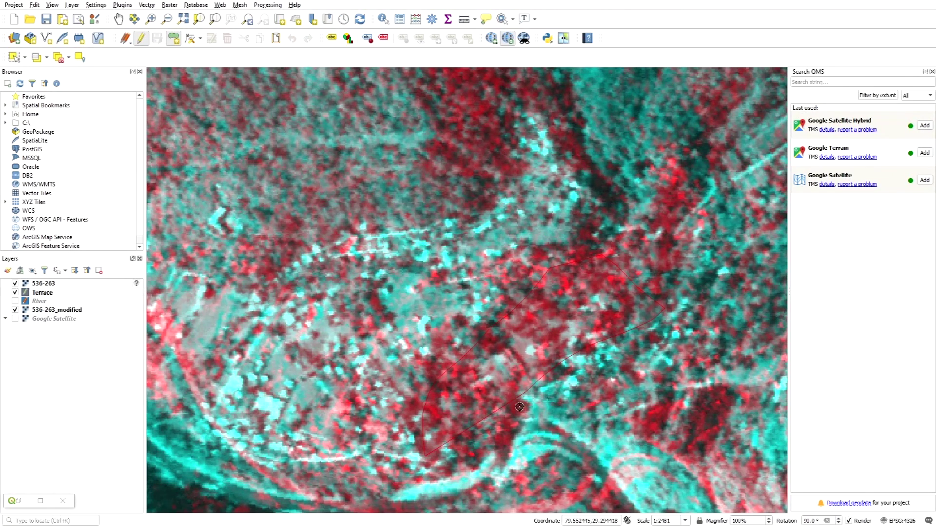
left_click(504, 433)
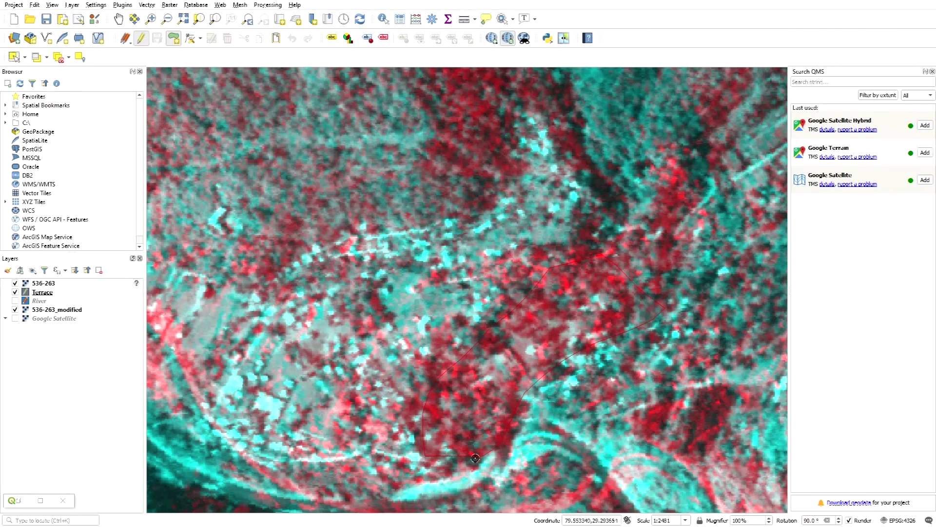
Finish the terrace polygon over the dark red vegetated patch and save it with id 1 and Type T0
right_click(423, 475)
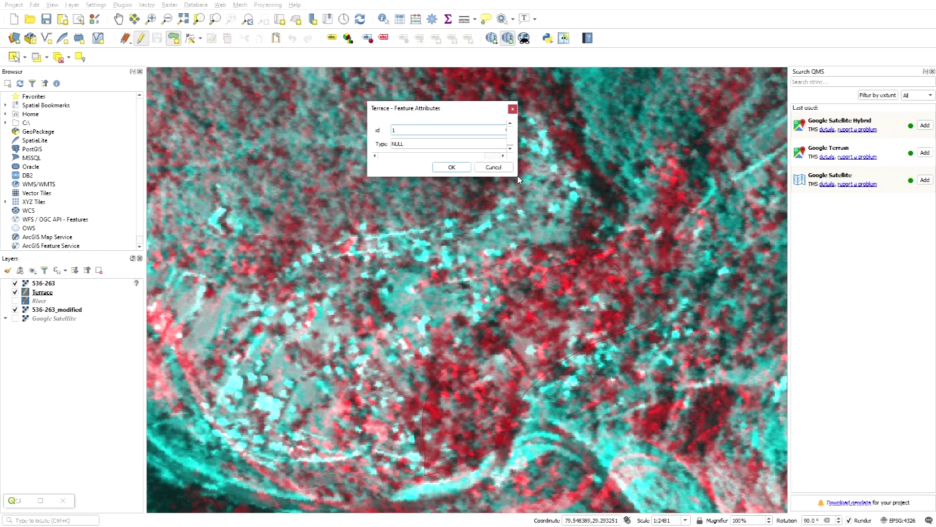
left_click_drag(519, 175, 539, 175)
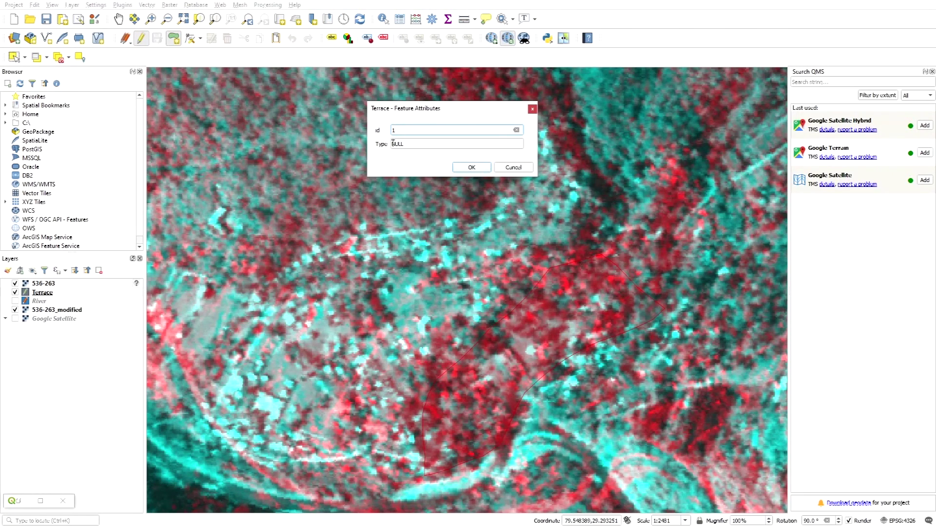
left_click(414, 144)
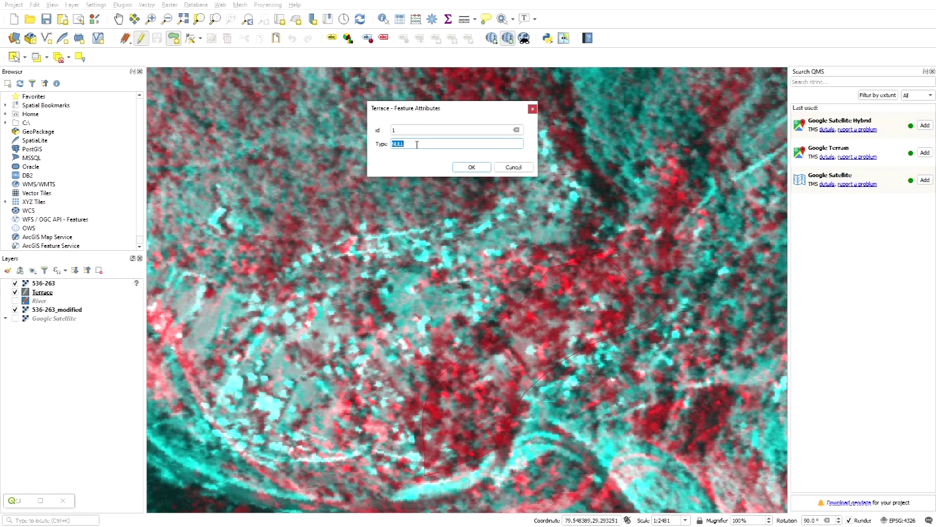
type("T0")
right_click(417, 145)
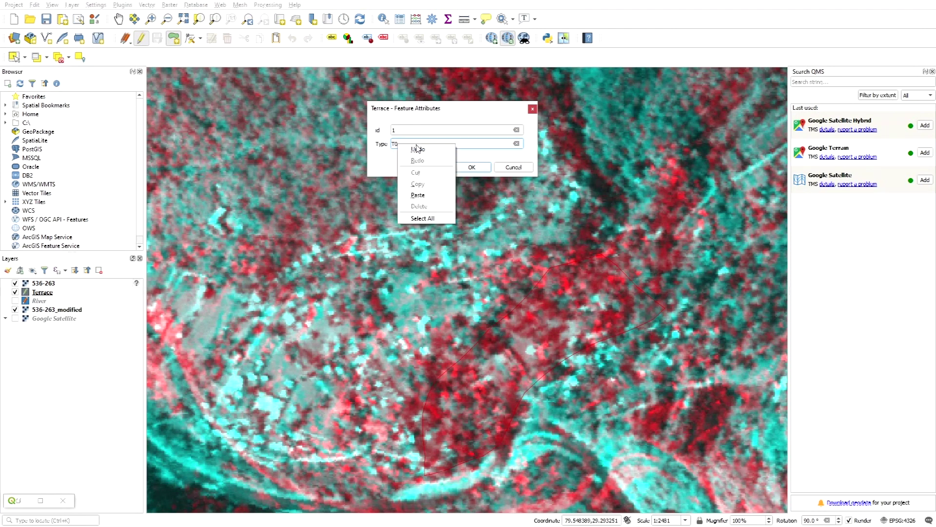
left_click(514, 156)
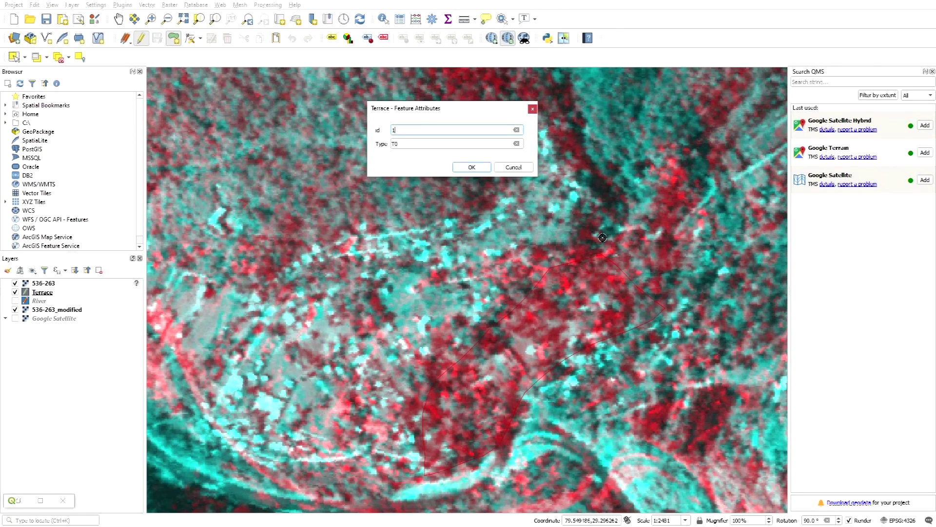
left_click(478, 171)
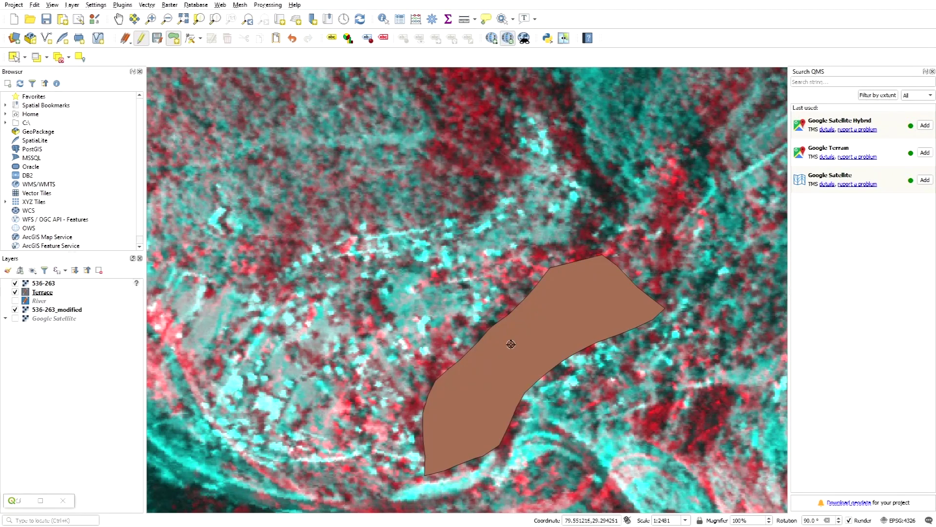
Set the Terrace layer's simple fill to a light sage green and apply the symbology
scroll(510, 341, "down", 1)
scroll(509, 367, "up", 1)
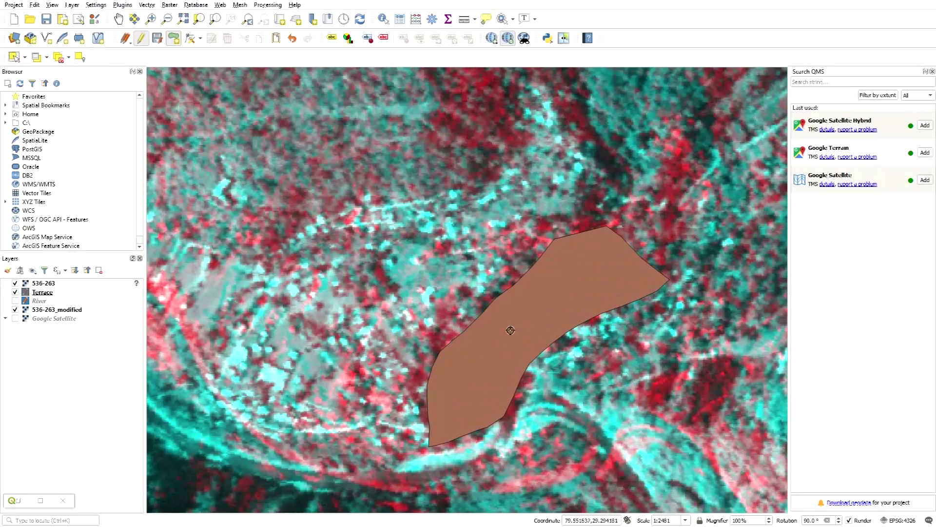
scroll(504, 331, "down", 1)
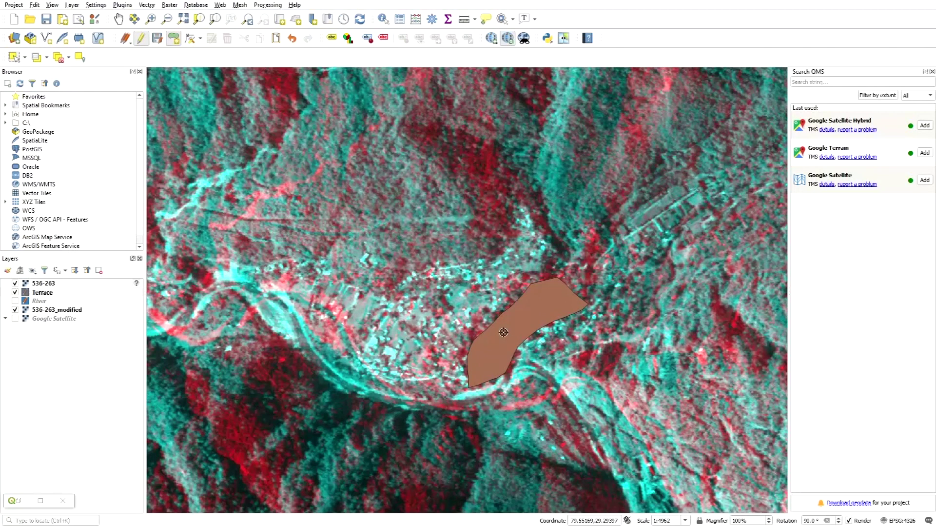
right_click(39, 292)
left_click(68, 288)
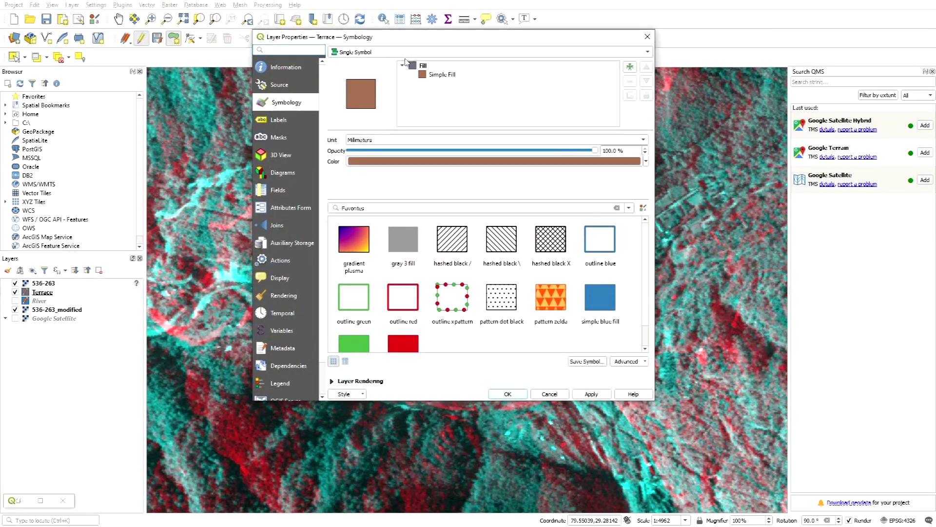
left_click(435, 74)
left_click(583, 157)
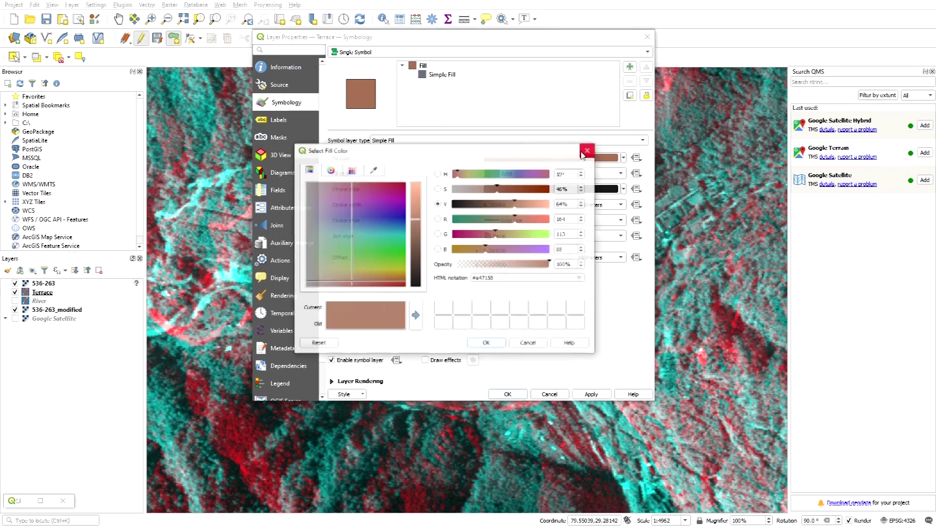
left_click_drag(363, 230, 322, 251)
left_click(478, 345)
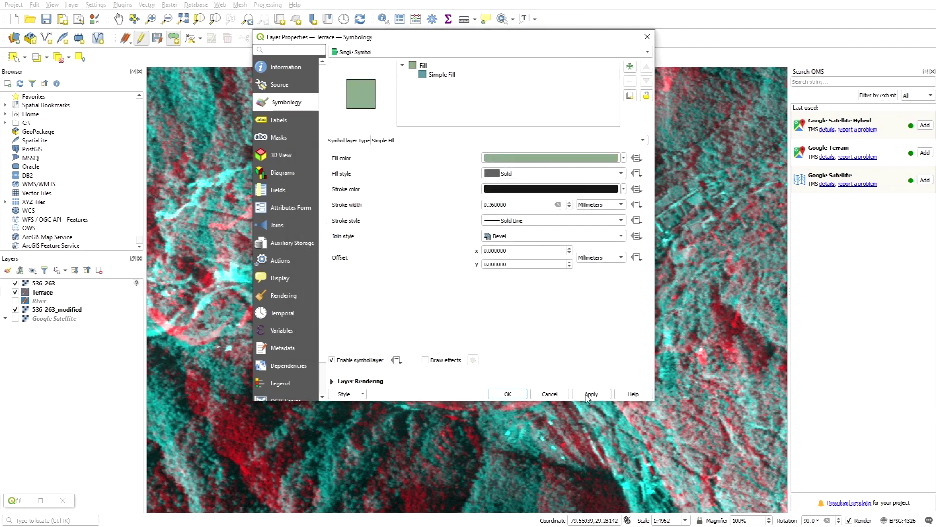
left_click(507, 394)
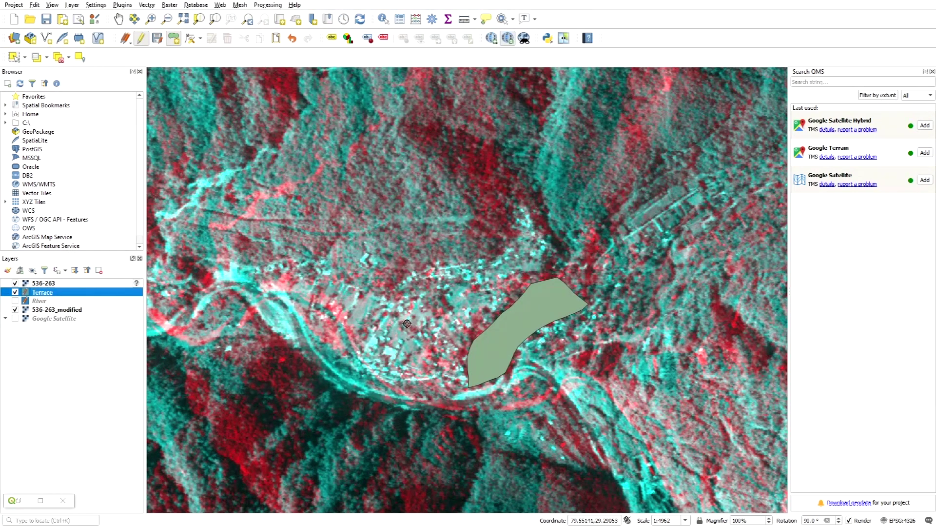
Start a second terrace polygon at the settlement's upstream corner and trace its riverside edge to the first terrace's lower corner
scroll(416, 304, "down", 1)
scroll(370, 293, "up", 1)
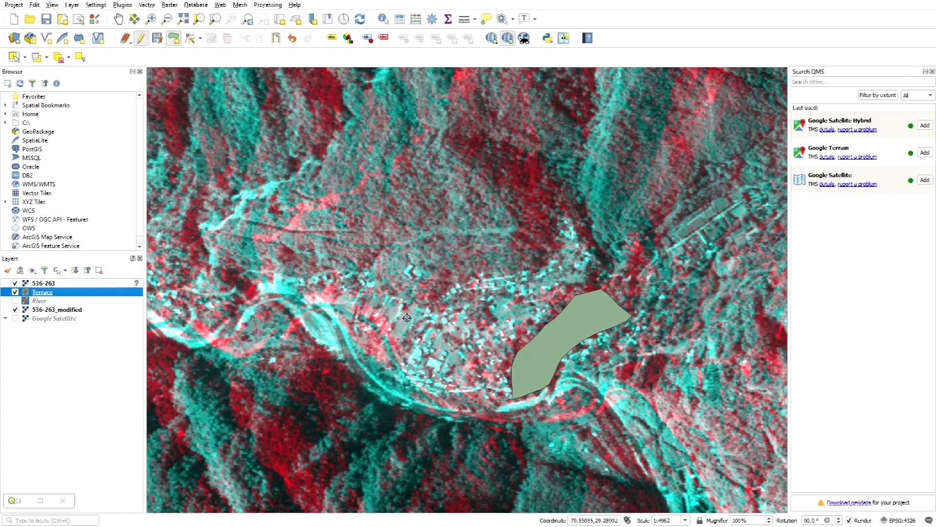
left_click(365, 293)
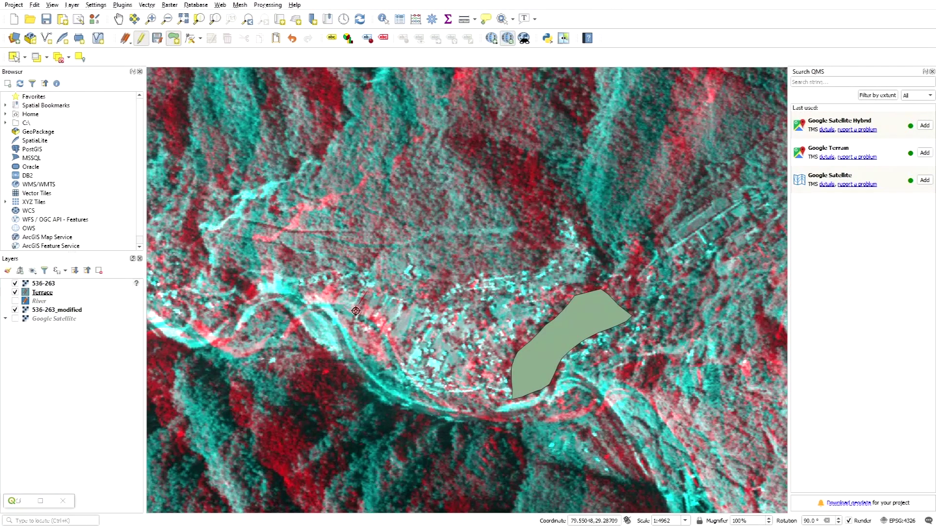
left_click(350, 335)
left_click(362, 354)
left_click(392, 381)
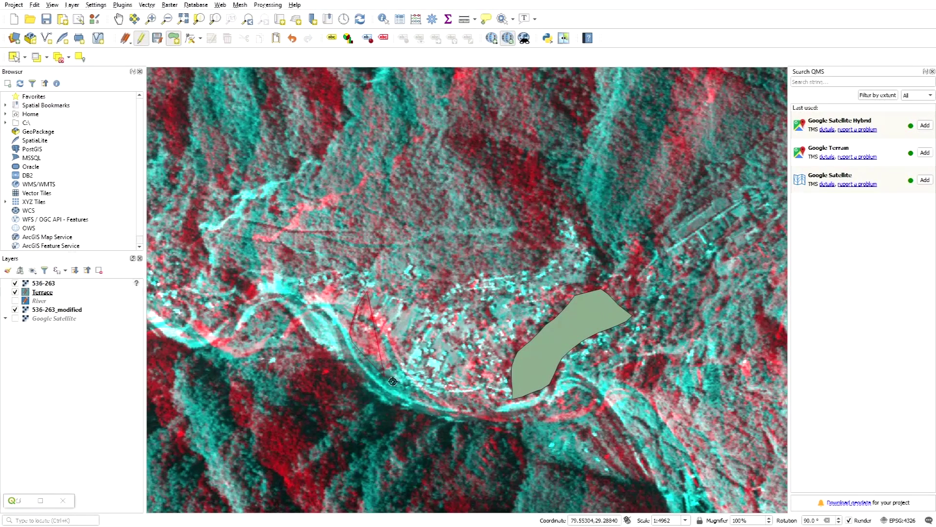
left_click(411, 391)
left_click(433, 400)
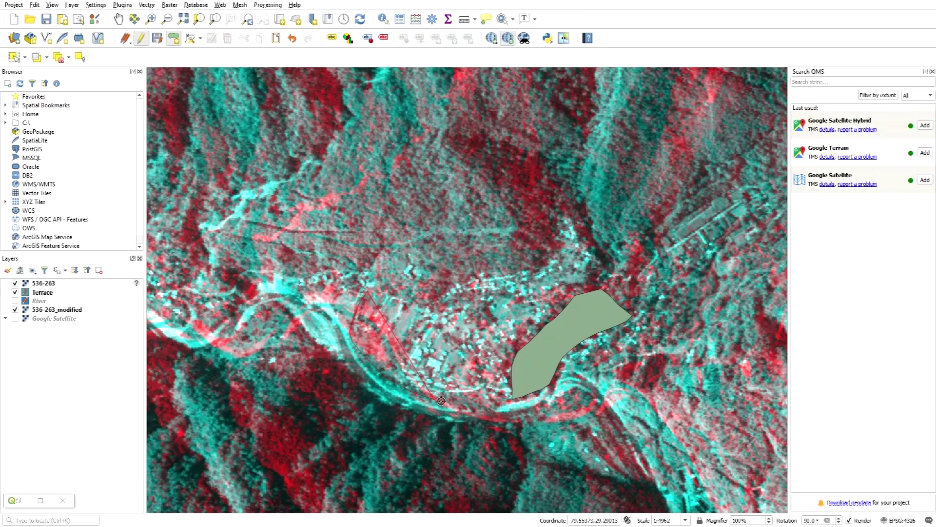
left_click(460, 401)
left_click(494, 403)
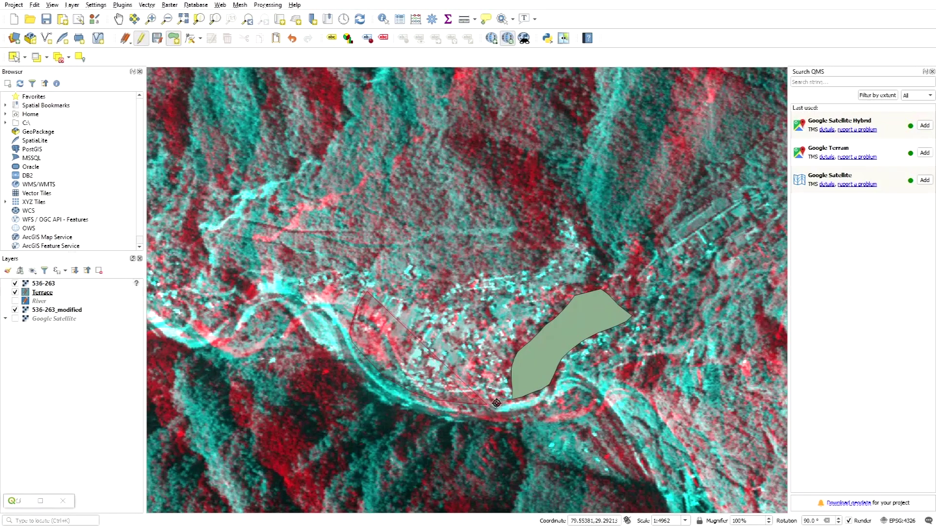
left_click(512, 399)
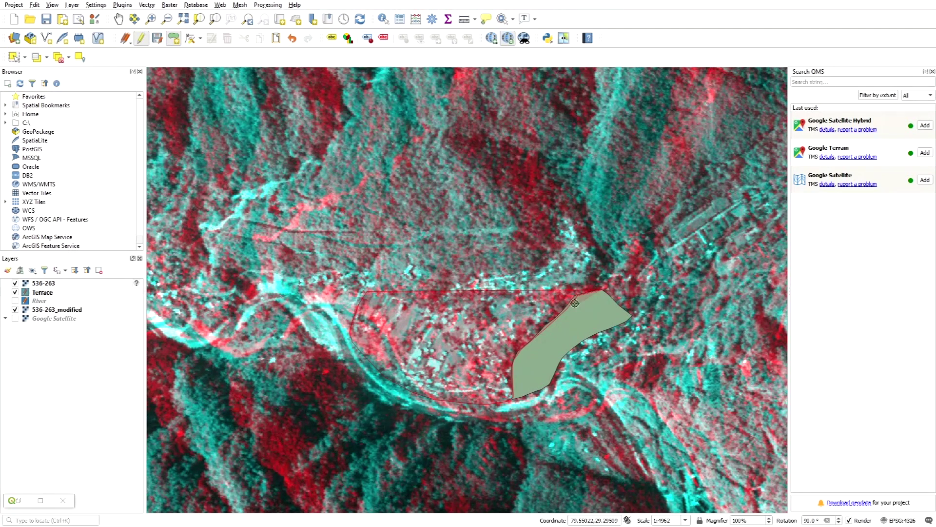
Continue the second polygon to the first terrace's upper corner and trace back along the settlement's upper edge
left_click(577, 287)
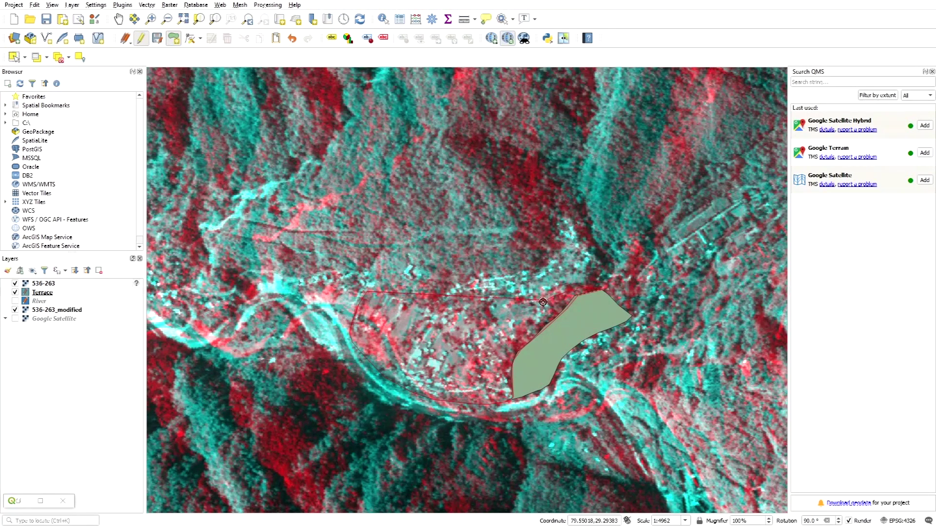
left_click(523, 301)
left_click(510, 298)
left_click(494, 296)
left_click(480, 298)
left_click(456, 305)
left_click(427, 306)
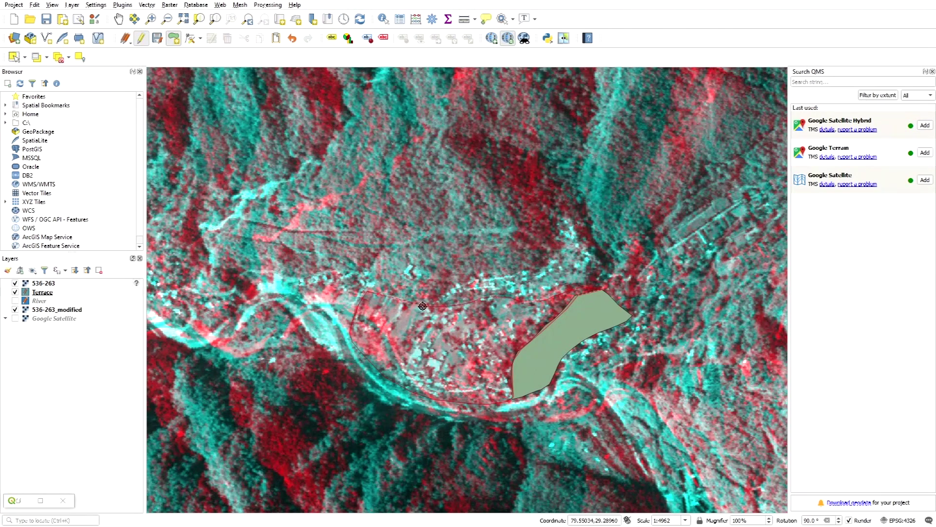
Finish the second terrace polygon and save it with id 1 and Type T1
right_click(368, 292)
type("1")
left_click(416, 145)
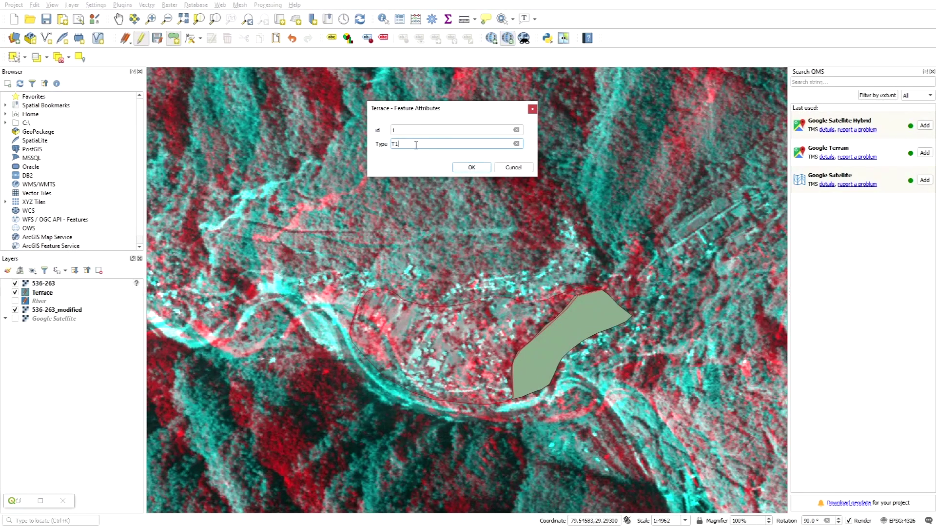
left_click(485, 168)
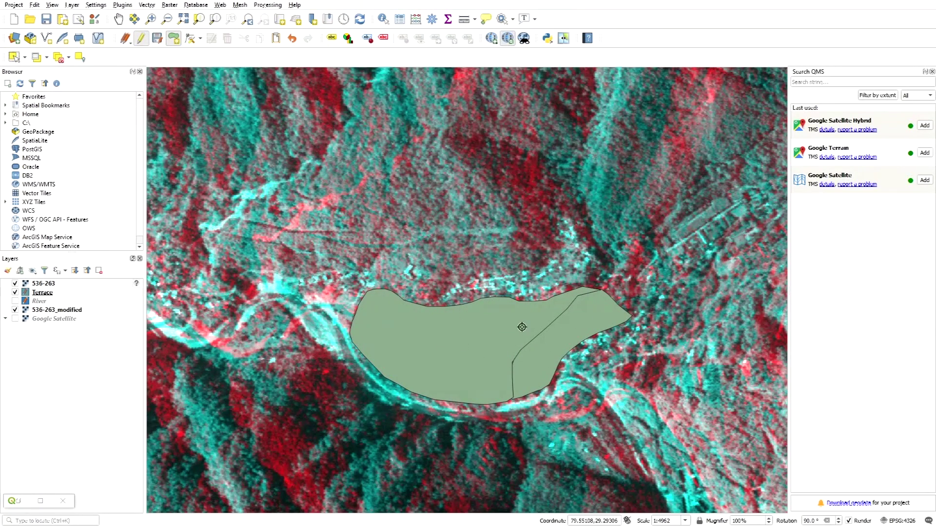
Start a third terrace polygon at the large terrace's upper edge and trace the uphill side of the adjoining settlement strip
scroll(522, 326, "up", 1)
scroll(475, 327, "down", 1)
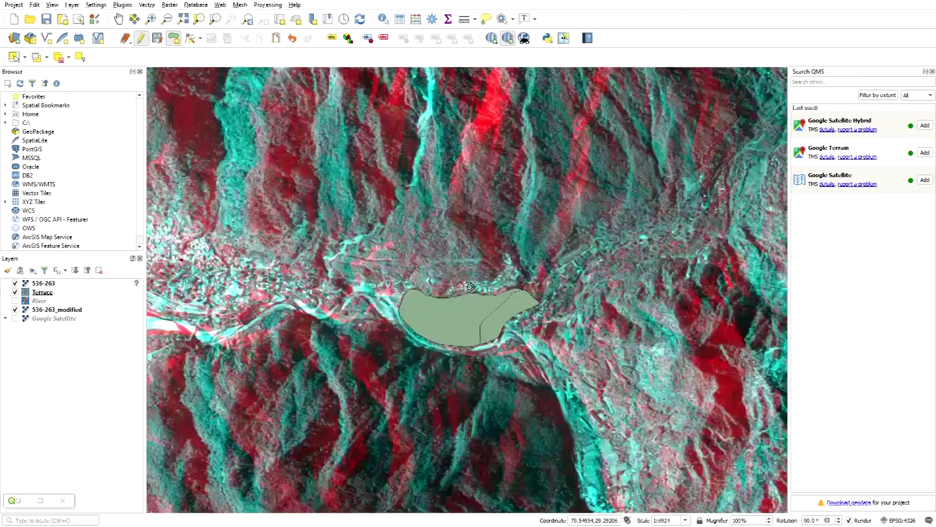
scroll(469, 284, "down", 1)
scroll(455, 282, "up", 1)
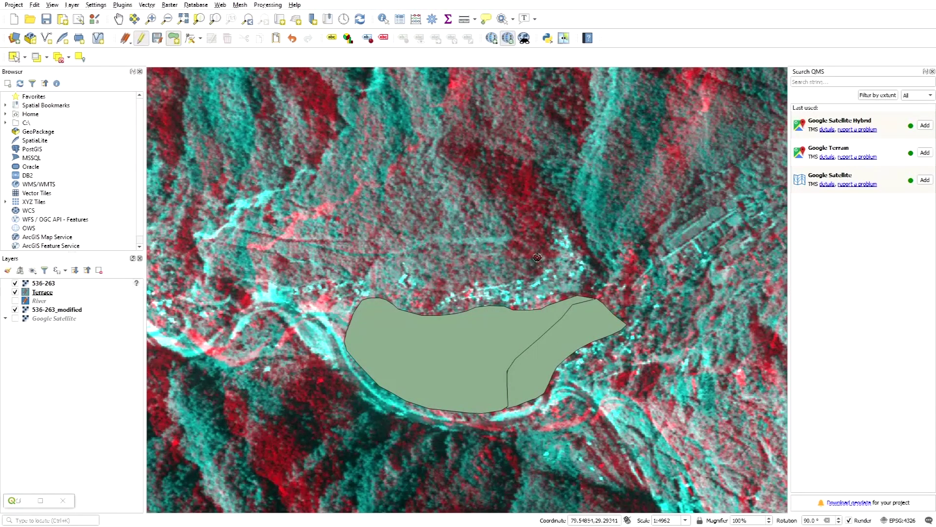
left_click(424, 315)
left_click(464, 288)
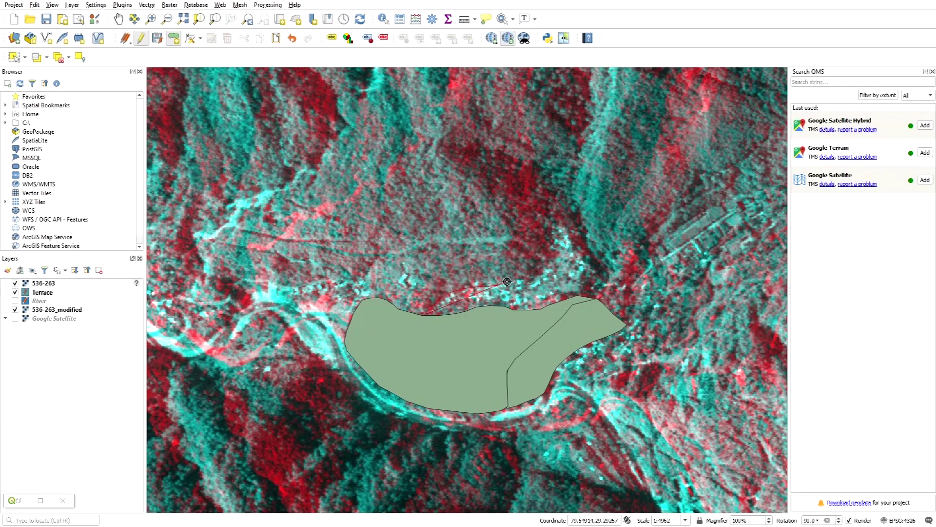
left_click(548, 243)
Trace the third polygon's far end around the settlement strip and down to the first terrace's upper corner
left_click(577, 249)
left_click(584, 257)
left_click(591, 263)
left_click(590, 272)
left_click(585, 280)
left_click(578, 287)
left_click(576, 297)
left_click(576, 297)
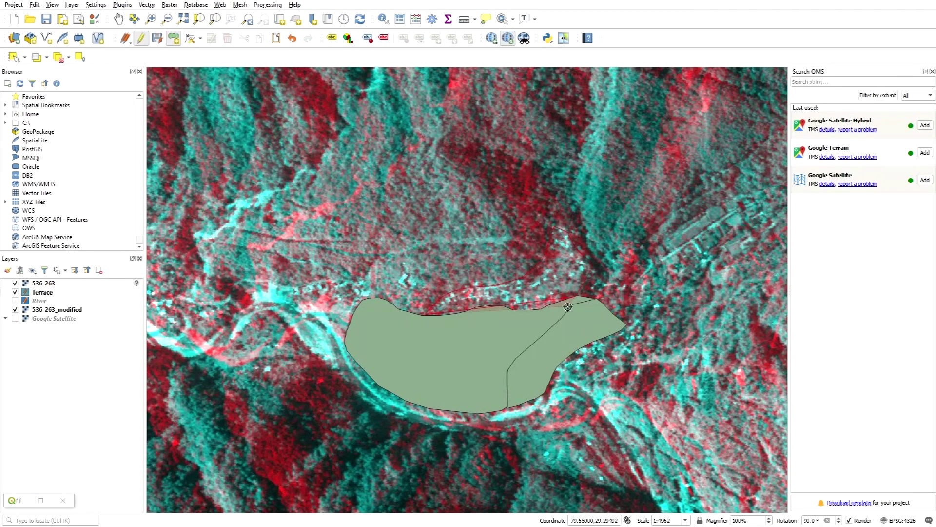
Trace the third polygon's lower side back along the upper boundary of the large terrace
left_click(551, 306)
left_click(542, 310)
left_click(500, 308)
left_click(483, 308)
left_click(466, 314)
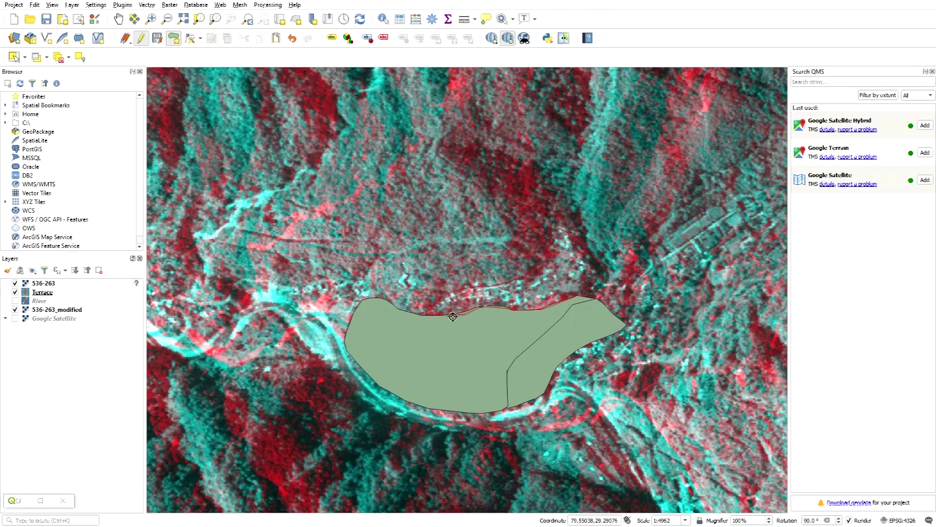
Finish the third terrace polygon and save it with id 3 and Type T2
right_click(427, 317)
type("3")
left_click(419, 144)
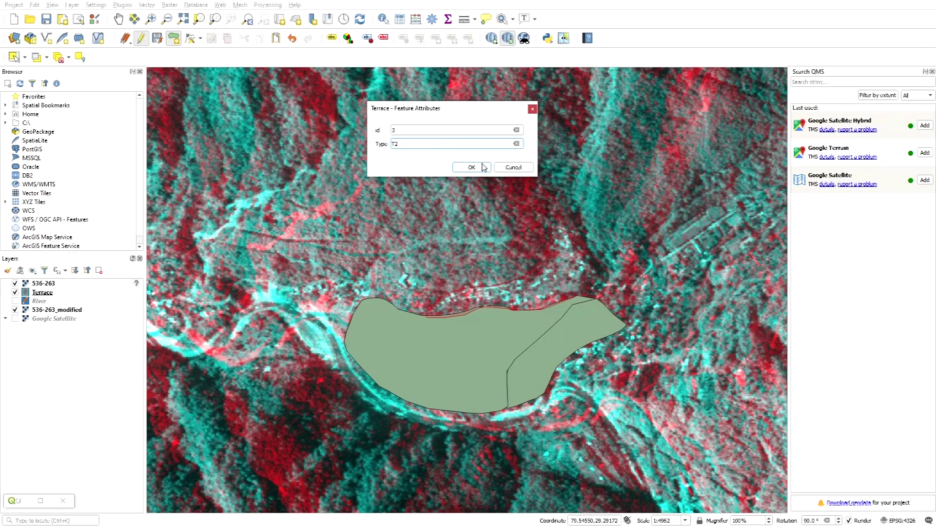
left_click(467, 168)
Start a fourth terrace polygon on the opposite bank inside the river bend and trace its river-facing edge
scroll(431, 262, "down", 1)
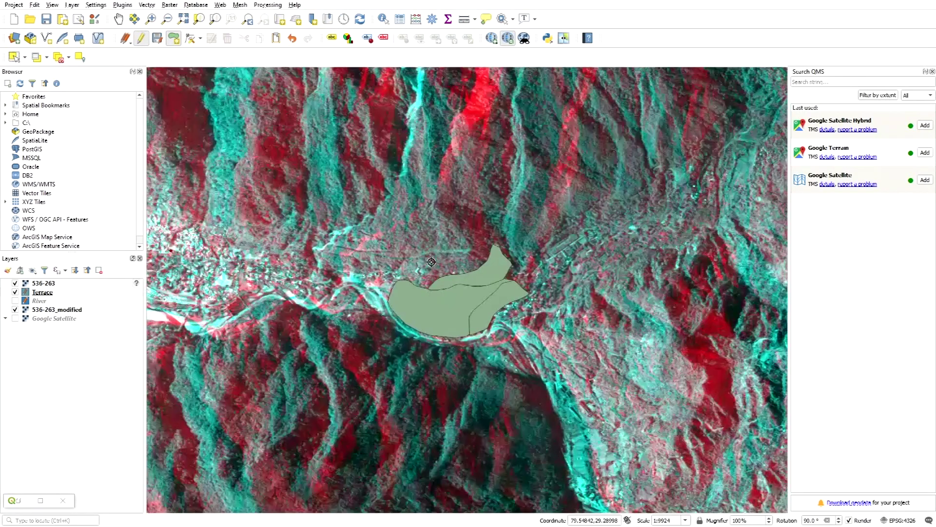
scroll(415, 278, "up", 1)
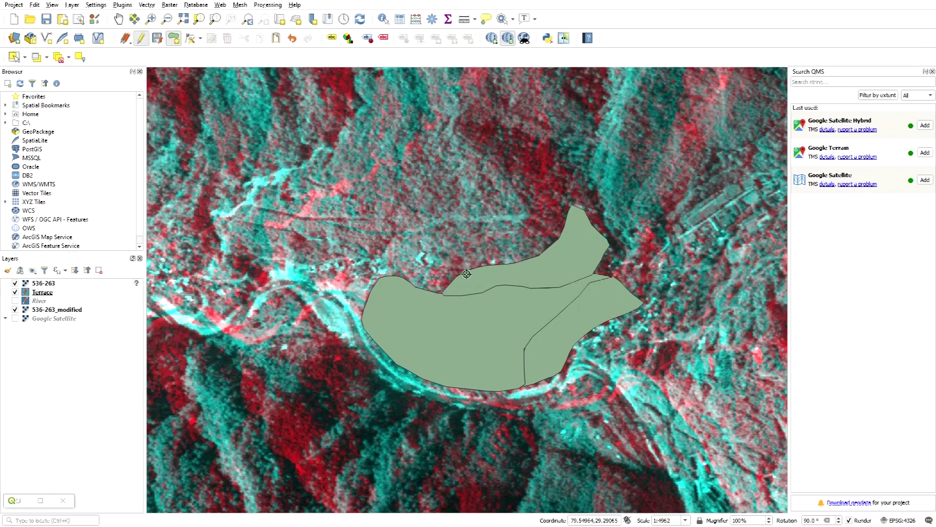
scroll(466, 273, "down", 1)
scroll(535, 323, "up", 1)
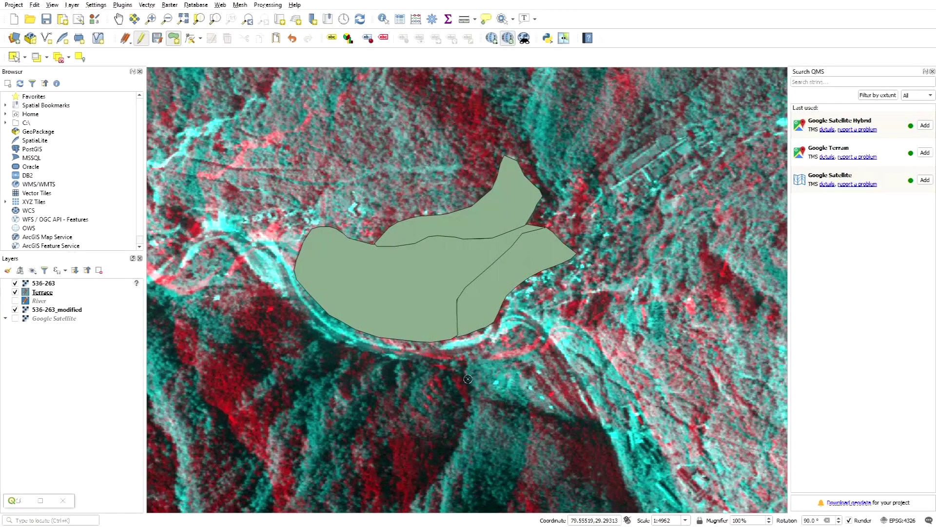
scroll(560, 373, "up", 1)
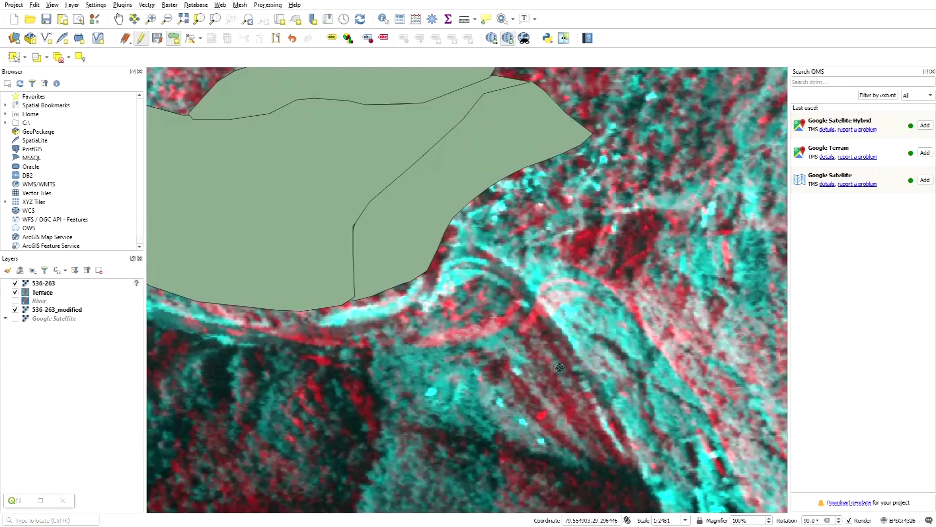
left_click(419, 315)
left_click(501, 287)
left_click(550, 343)
left_click(583, 398)
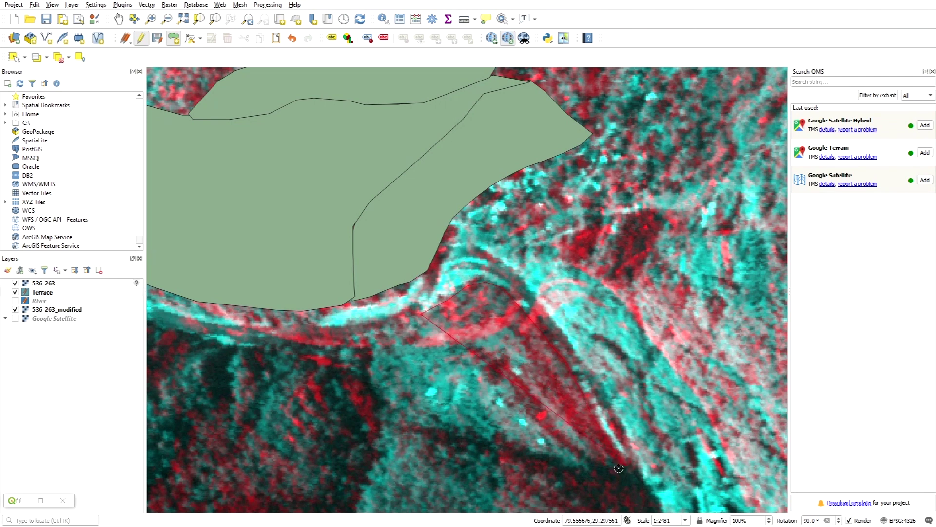
Trace the fourth polygon's inland side from its pointed end back toward the starting corner
left_click(584, 451)
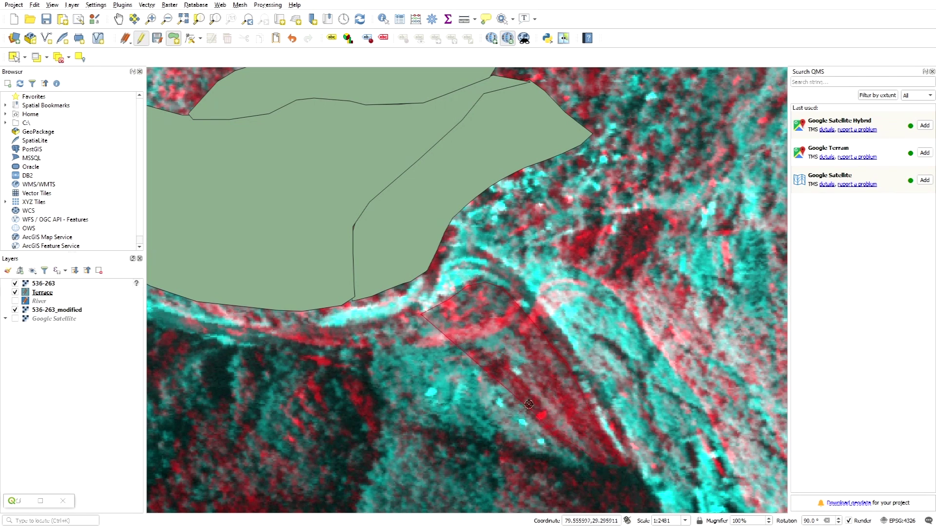
left_click(489, 362)
left_click(428, 337)
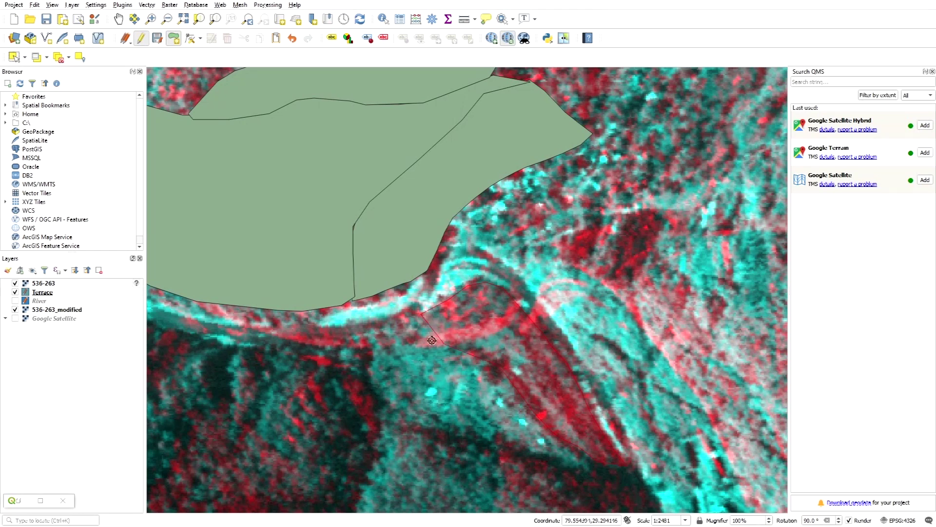
Finish the fourth terrace polygon and save it with id 4 and Type T0
right_click(419, 318)
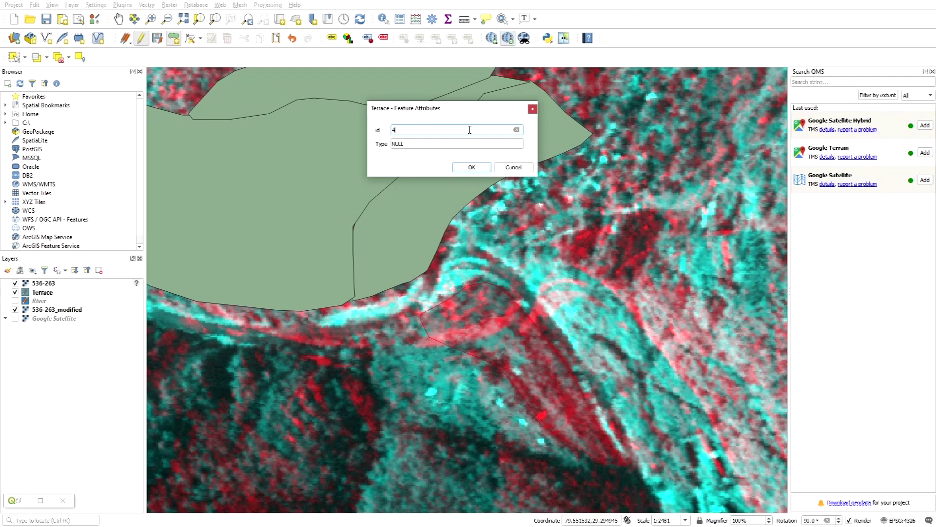
left_click(450, 142)
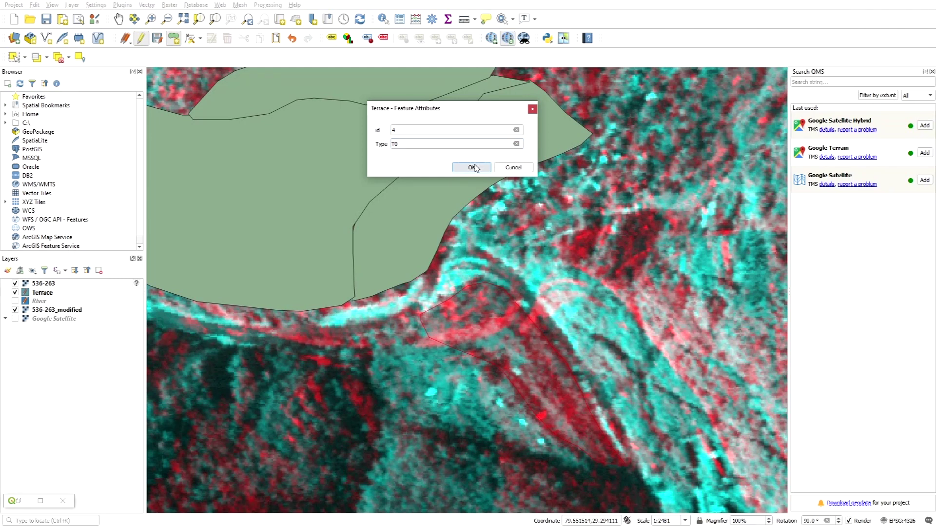
left_click(472, 167)
Start a polygon at the T0 terrace's upstream corner and trace the settlement's outer side to the T0 terrace's pointed end
scroll(487, 142, "down", 2)
scroll(493, 252, "up", 2)
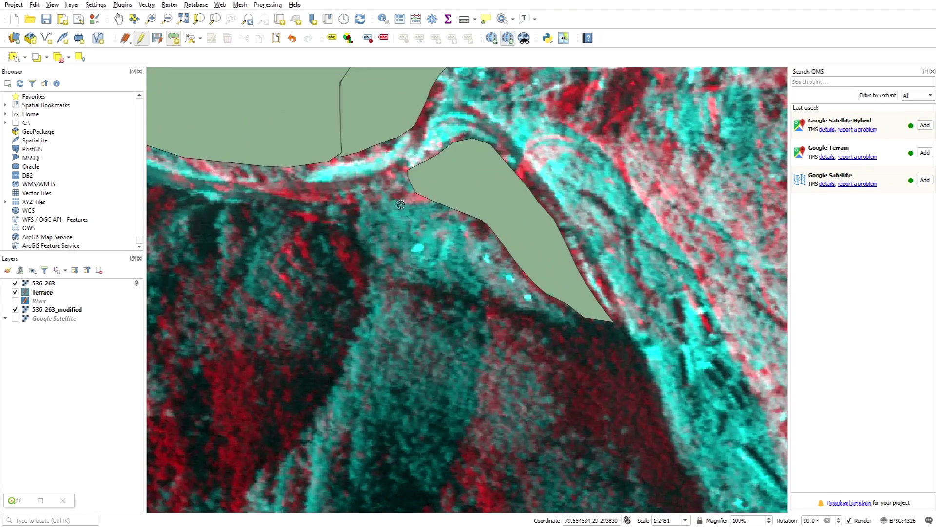
left_click(402, 170)
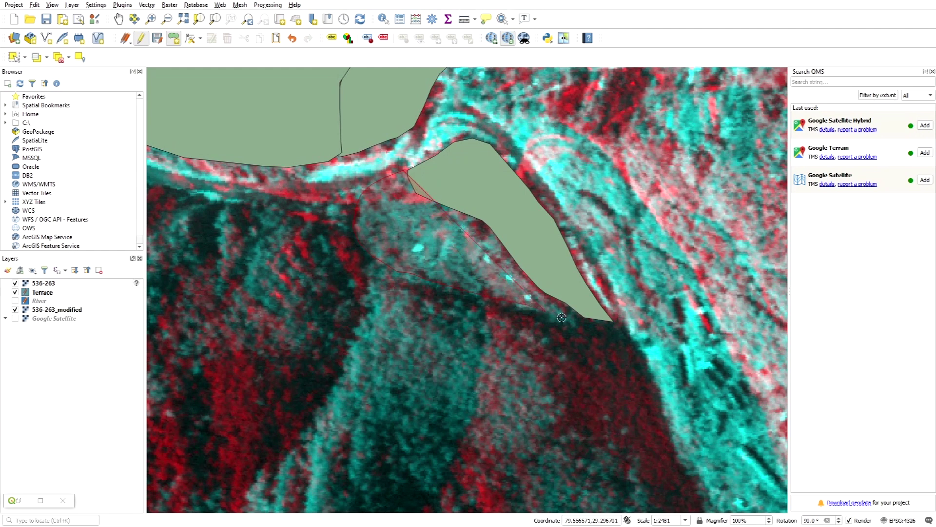
scroll(586, 320, "up", 1)
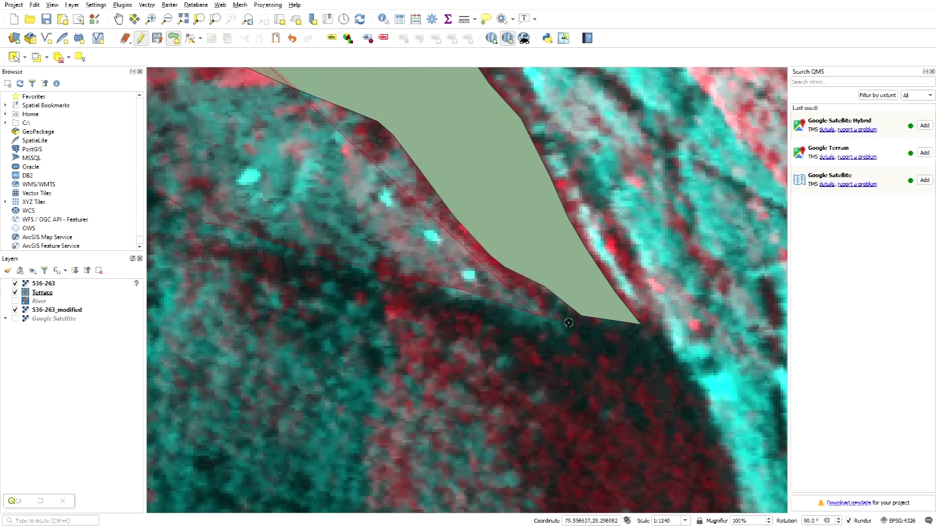
left_click(577, 308)
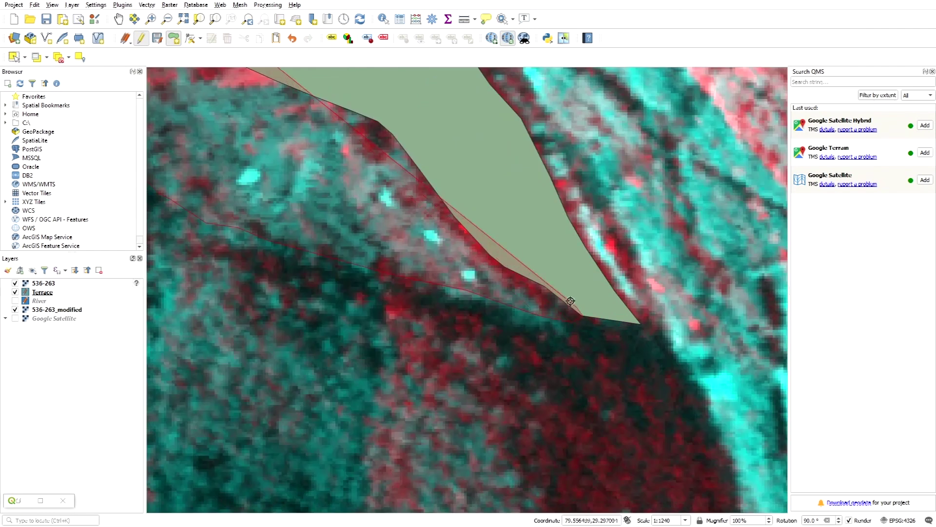
Trace the new polygon's remaining side along the T0 terrace's inland boundary back to the upstream corner
left_click(502, 258)
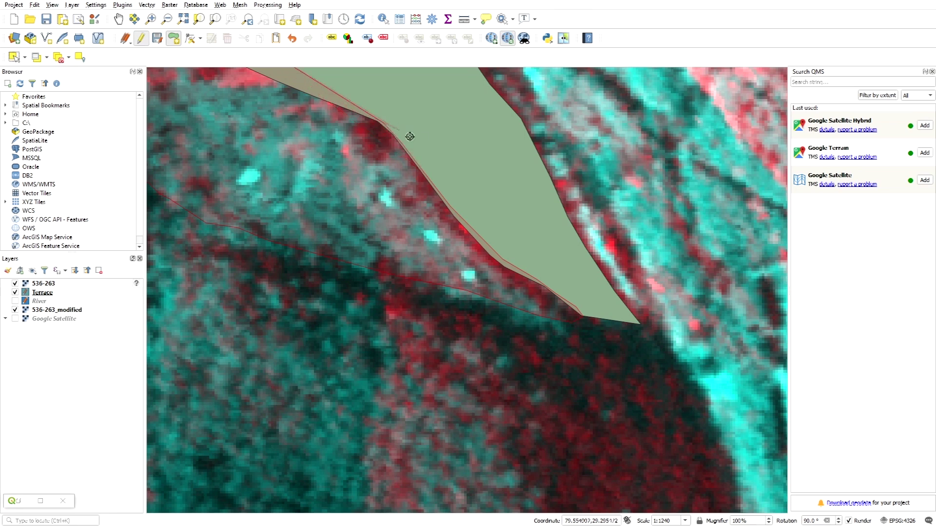
scroll(585, 282, "down", 1)
scroll(499, 220, "up", 1)
scroll(497, 216, "up", 1)
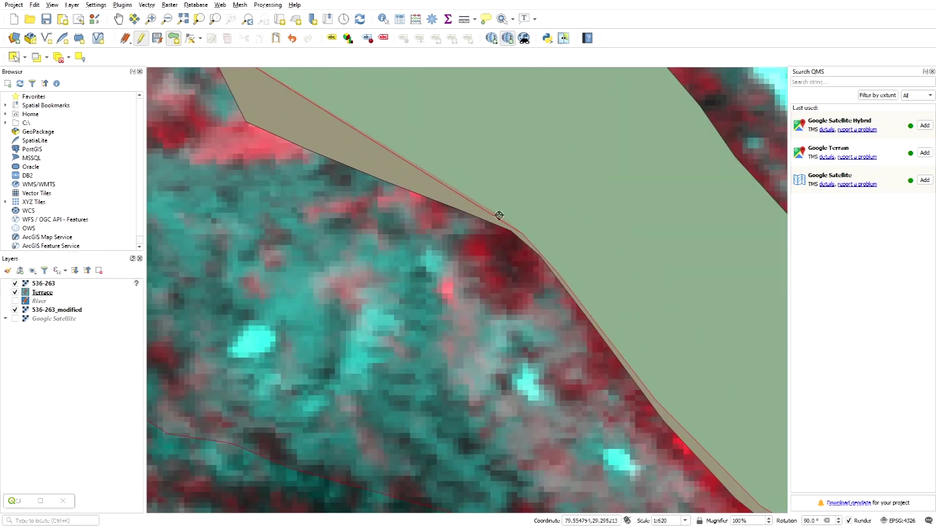
left_click(482, 218)
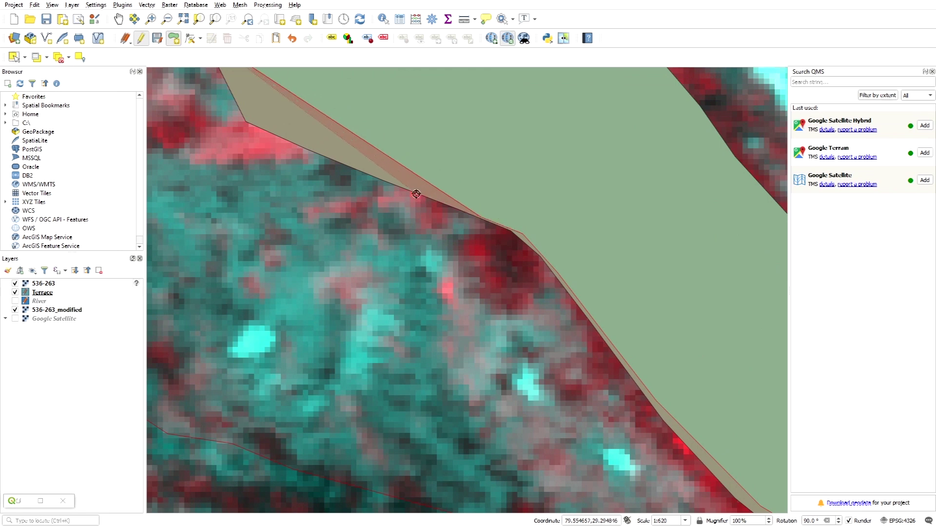
left_click(409, 189)
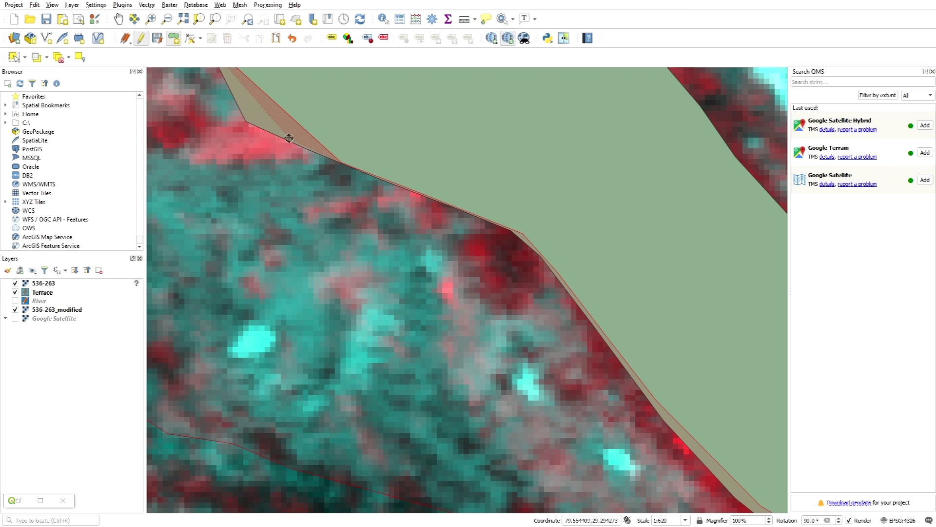
scroll(280, 134, "down", 2)
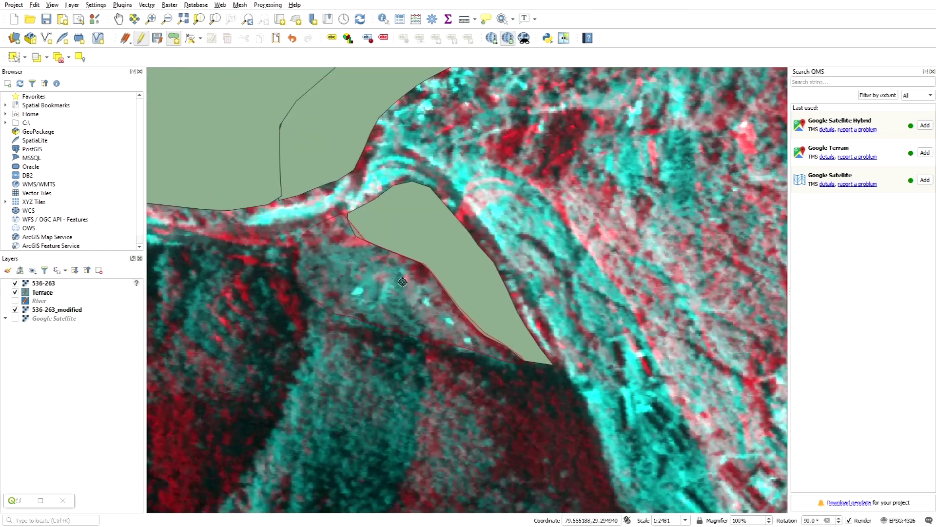
scroll(411, 282, "up", 2)
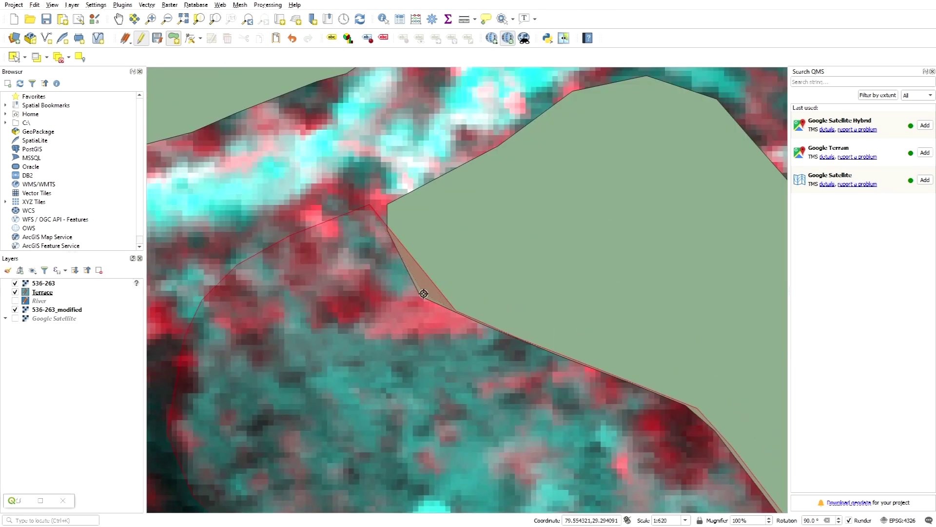
left_click(422, 293)
left_click(390, 230)
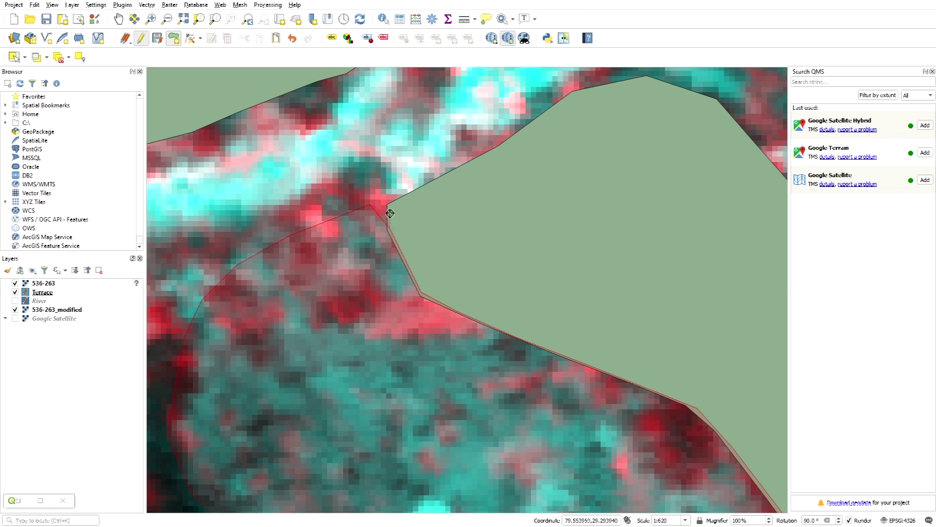
left_click(391, 201)
Finish the polygon beside the T0 terrace and save it with id 6 and Type T1
scroll(409, 259, "down", 2)
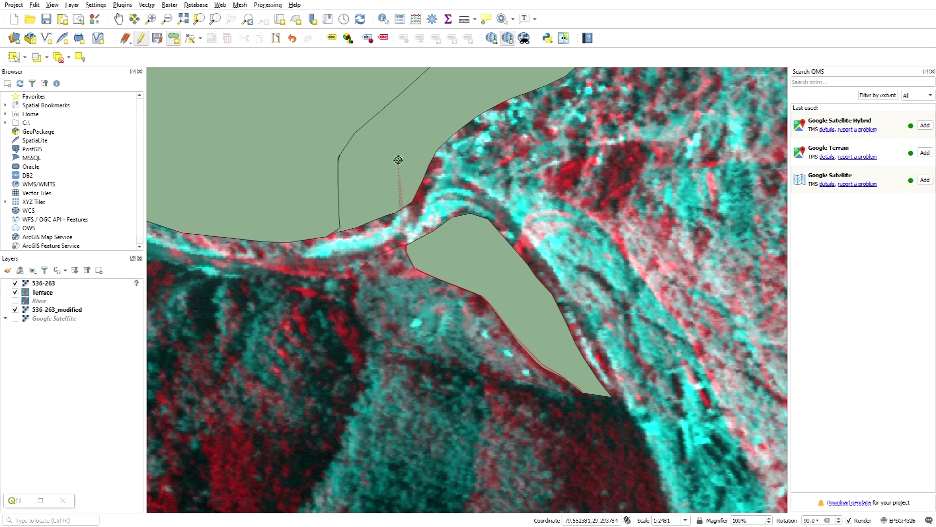
scroll(398, 160, "down", 1)
scroll(401, 197, "down", 1)
scroll(417, 209, "up", 2)
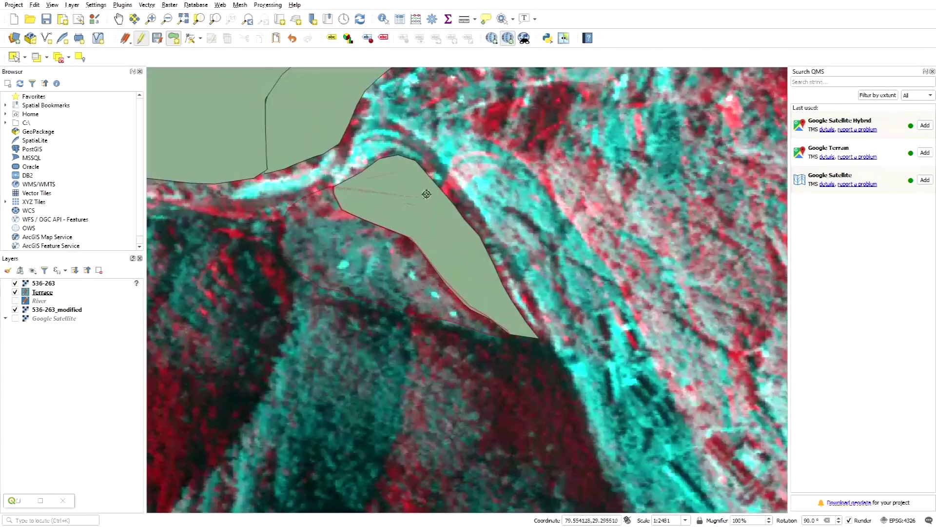
scroll(432, 191, "down", 1)
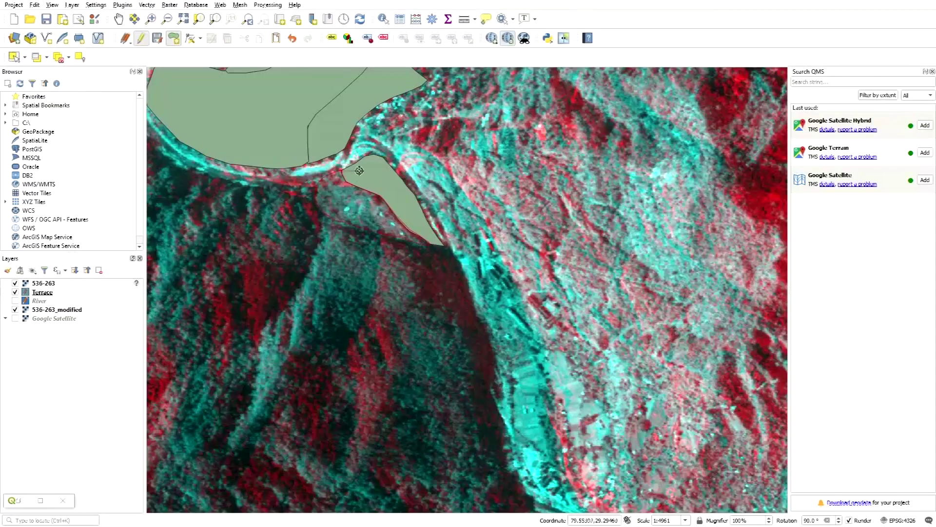
scroll(349, 173, "up", 2)
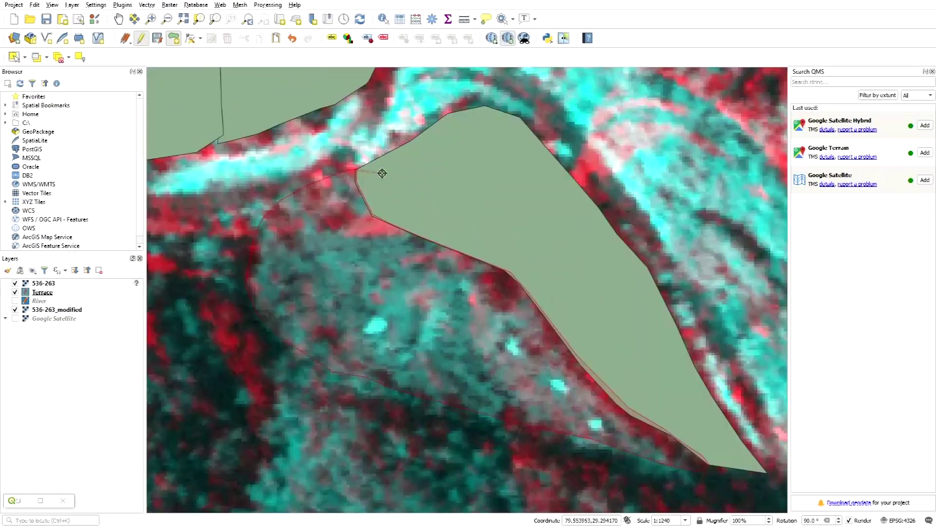
scroll(368, 172, "up", 1)
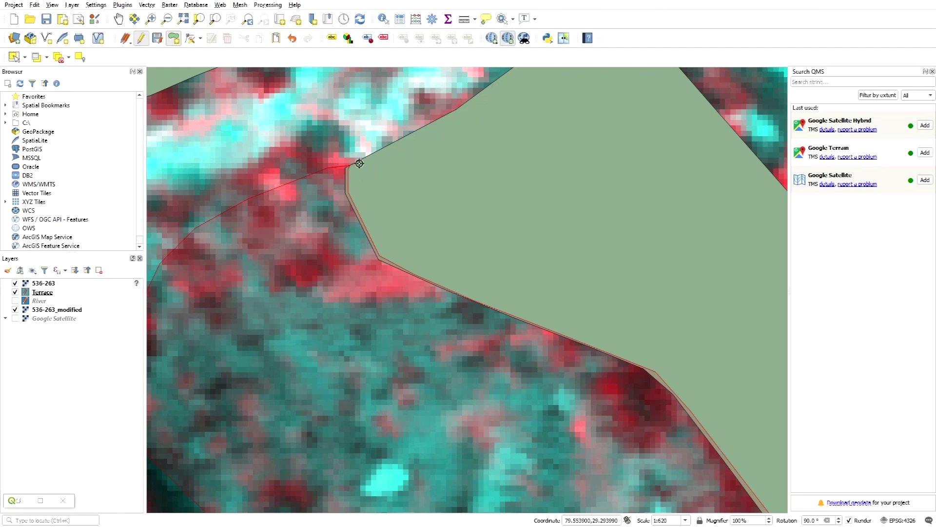
scroll(359, 163, "down", 2)
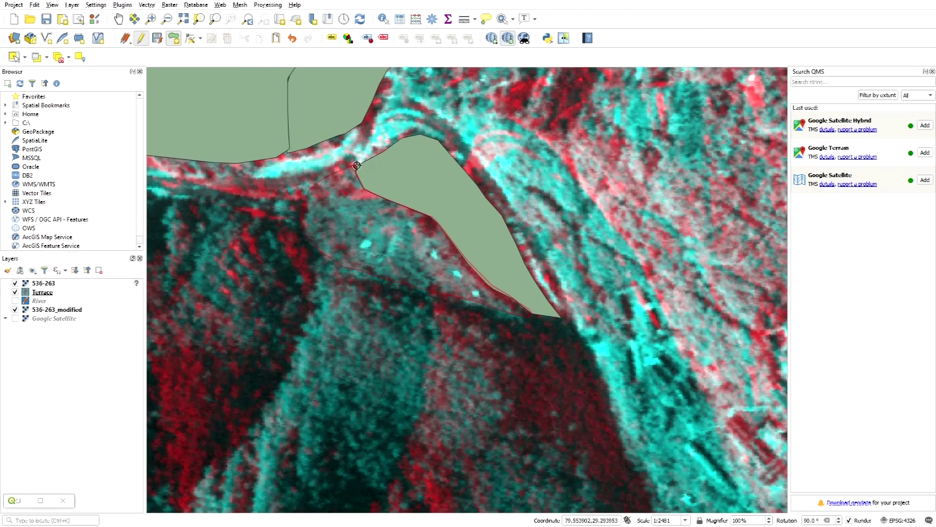
right_click(356, 165)
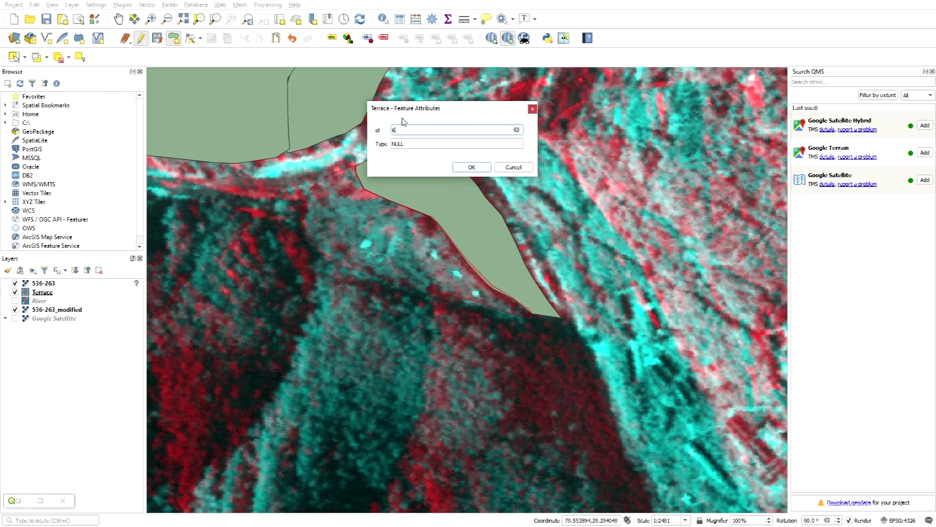
left_click(421, 143)
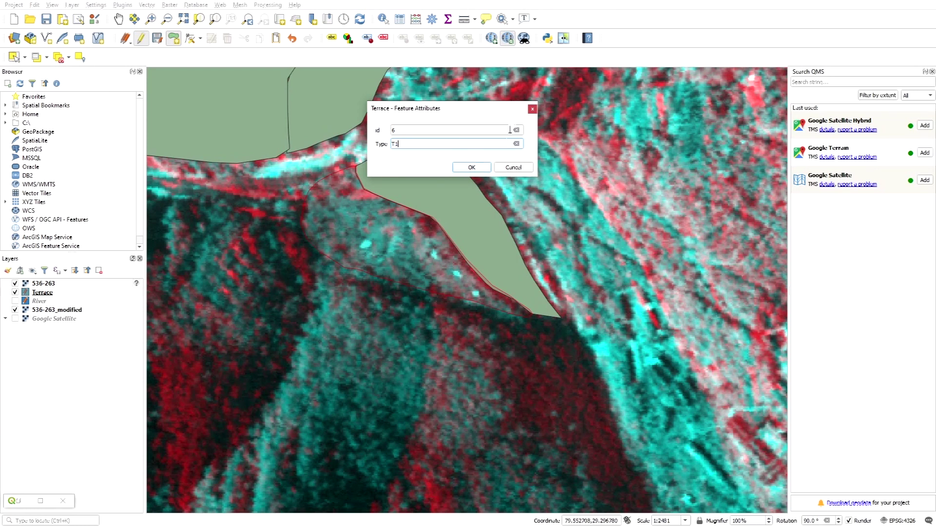
left_click(472, 167)
Trace a larger terrace polygon on the slope behind the T1 terrace on the opposite bank, following their shared boundary
scroll(463, 185, "down", 1)
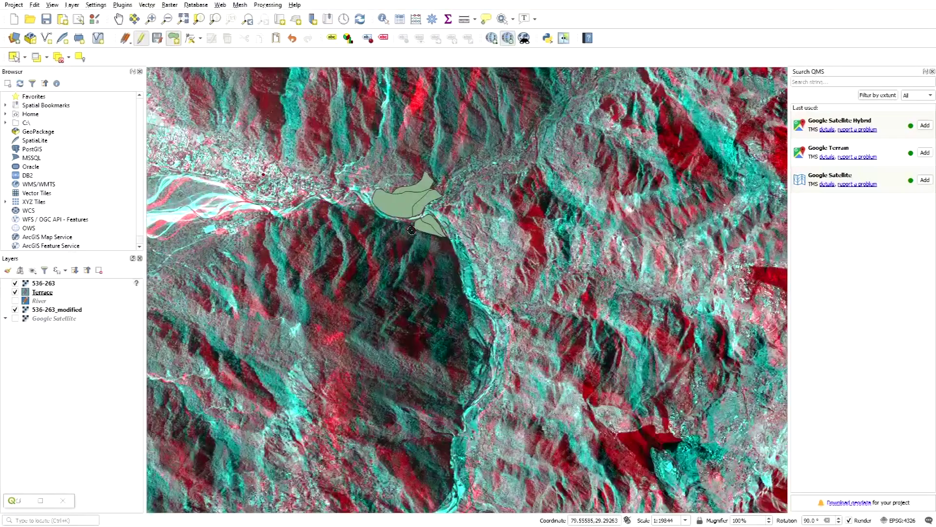
scroll(411, 230, "up", 2)
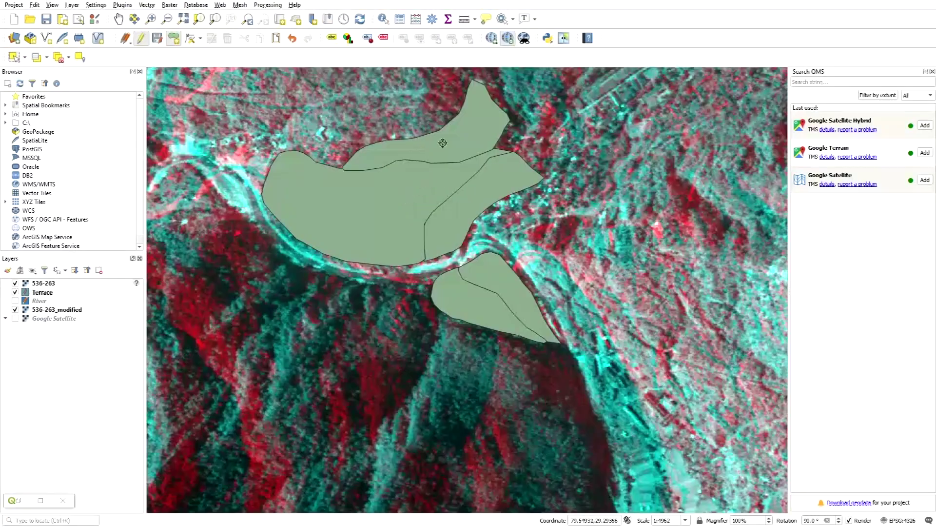
scroll(406, 220, "down", 1)
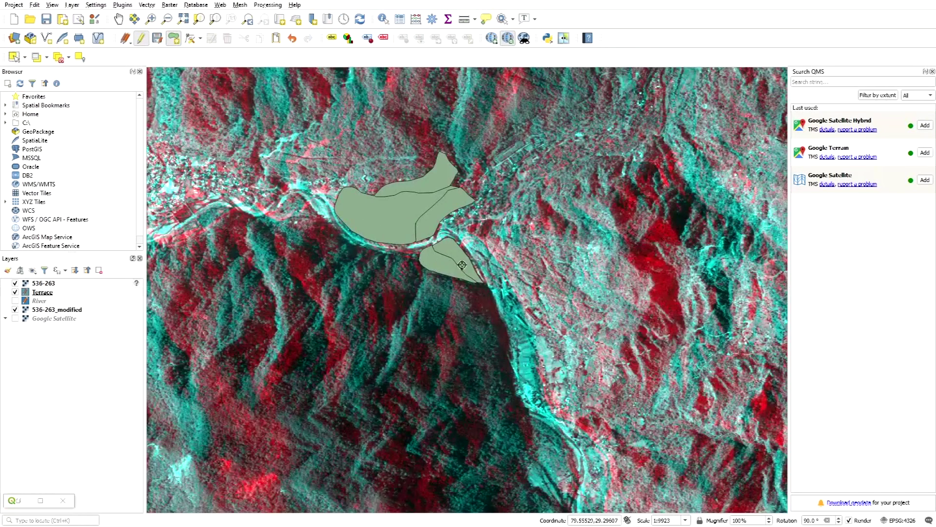
scroll(429, 257, "up", 1)
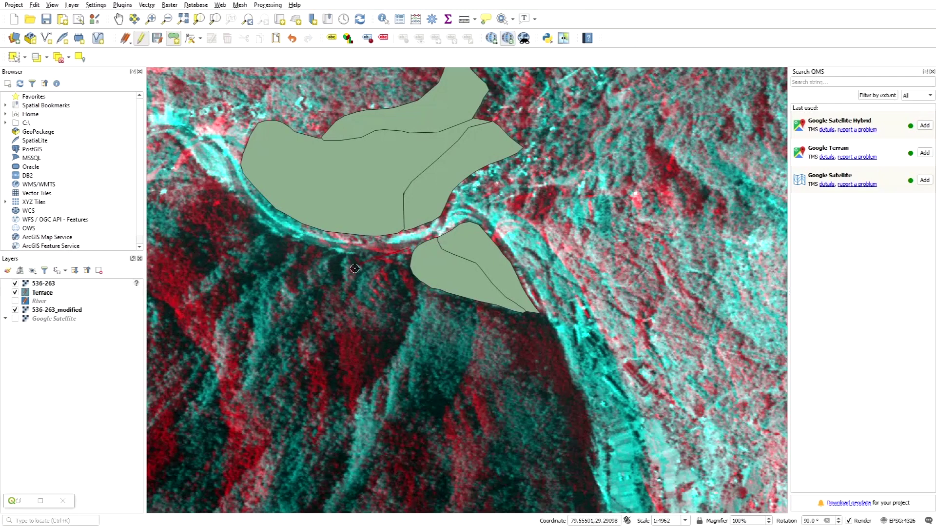
left_click(409, 331)
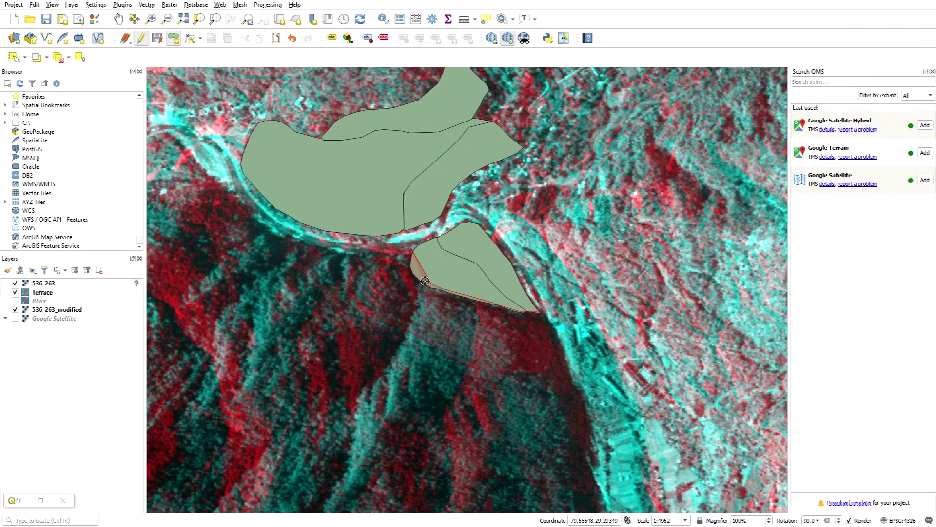
Finish the polygon behind the T1 terrace and save it with id 7 and Type T2
right_click(419, 245)
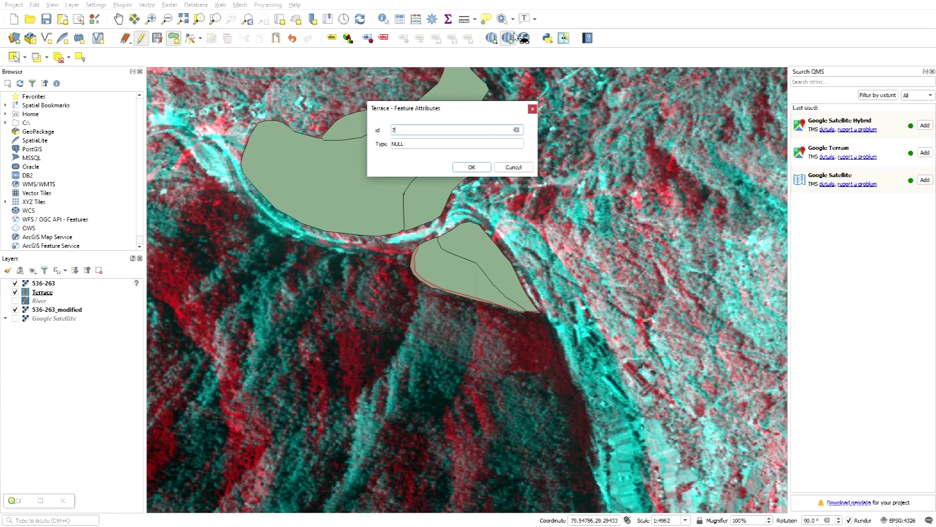
left_click(487, 141)
type("T")
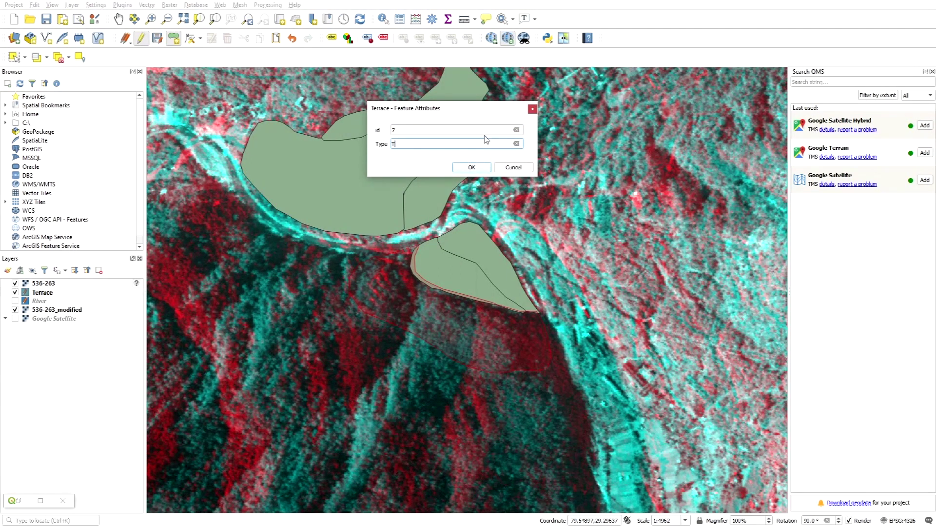
type("2")
left_click(479, 170)
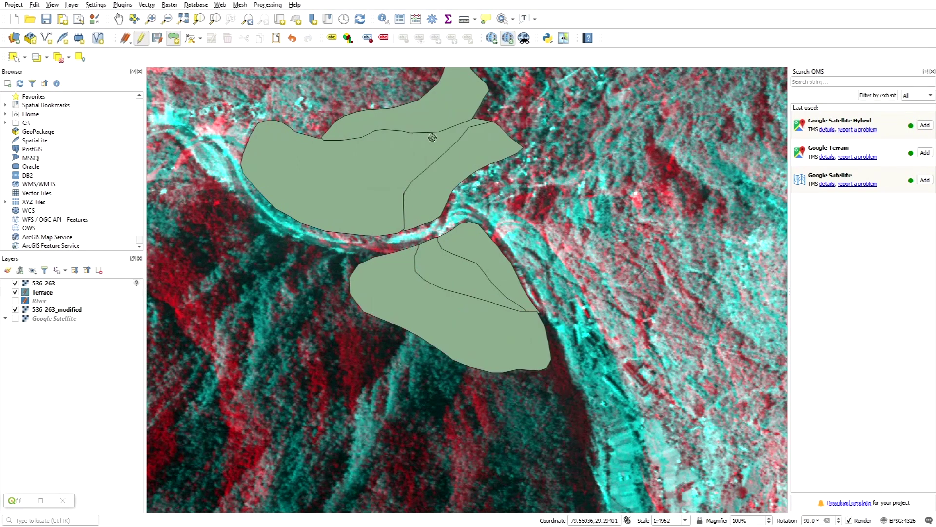